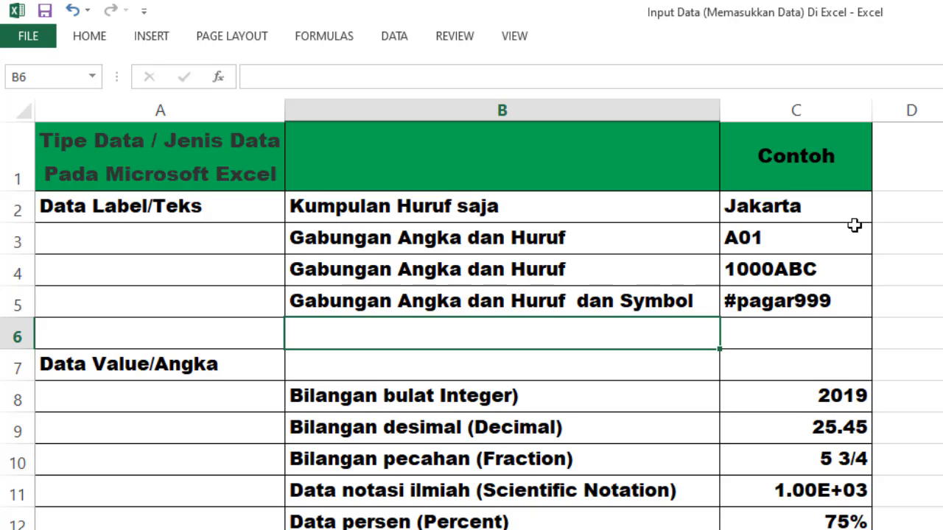
# - Review the text data examples in C2:C5, checking each cell and selecting the whole range
pyautogui.click(780, 210)
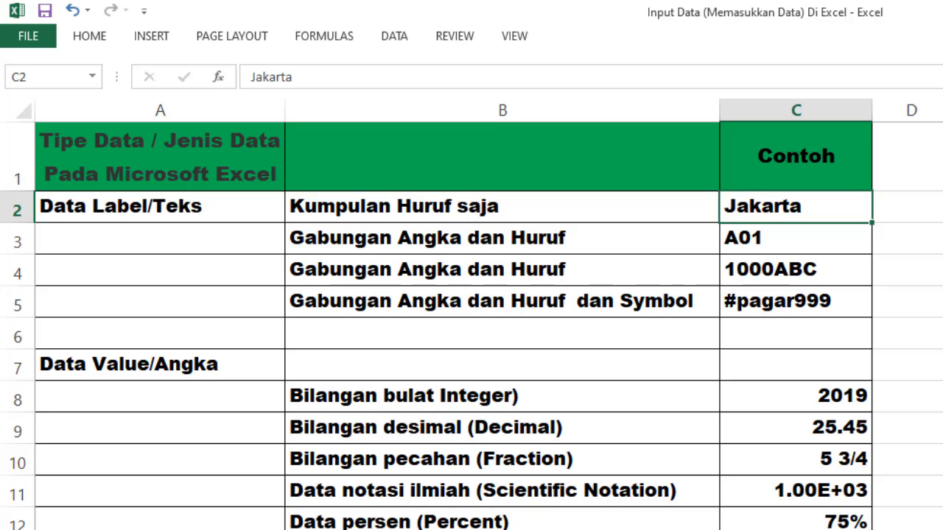
pyautogui.click(755, 244)
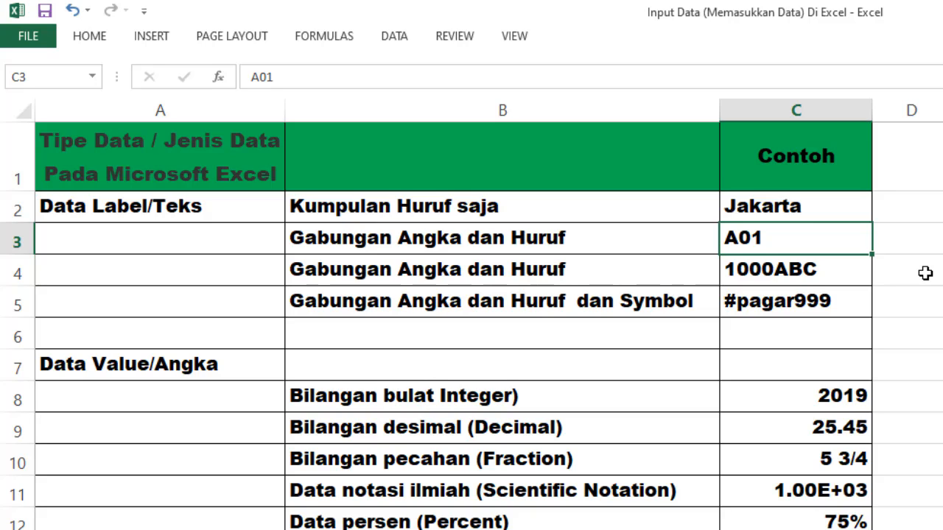
pyautogui.click(768, 275)
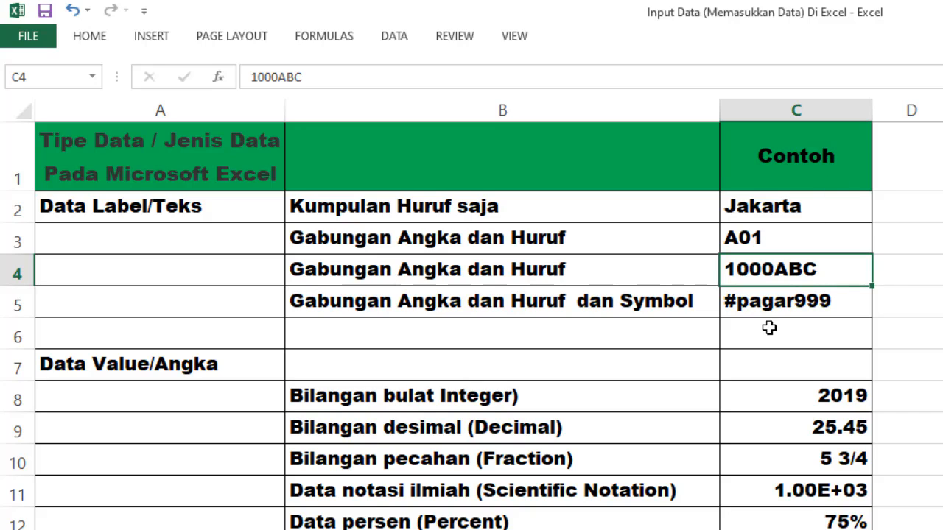
pyautogui.click(756, 305)
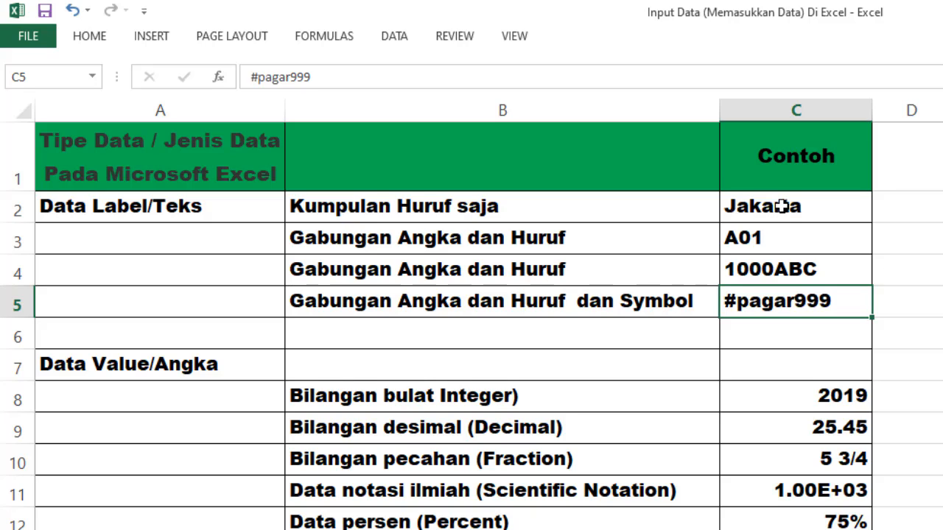
pyautogui.moveTo(782, 206); pyautogui.dragTo(771, 297)
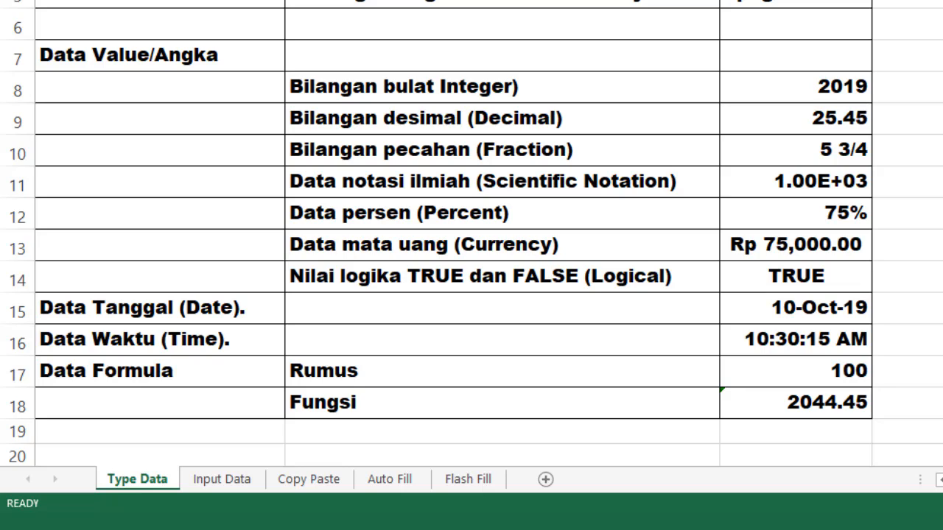
# - Examine the integer, decimal and fraction examples in C8:C10, including the value stored behind the fraction
pyautogui.click(795, 87)
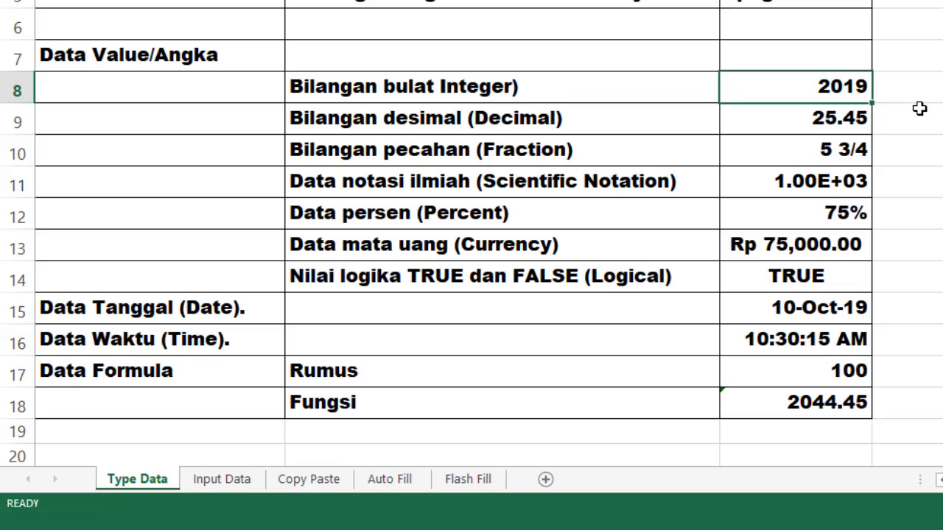
pyautogui.click(817, 123)
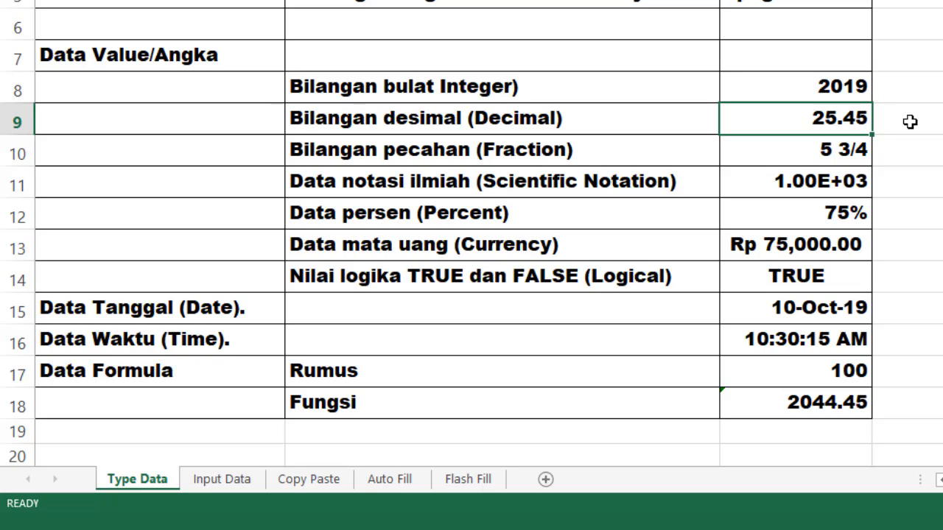
pyautogui.press('Down')
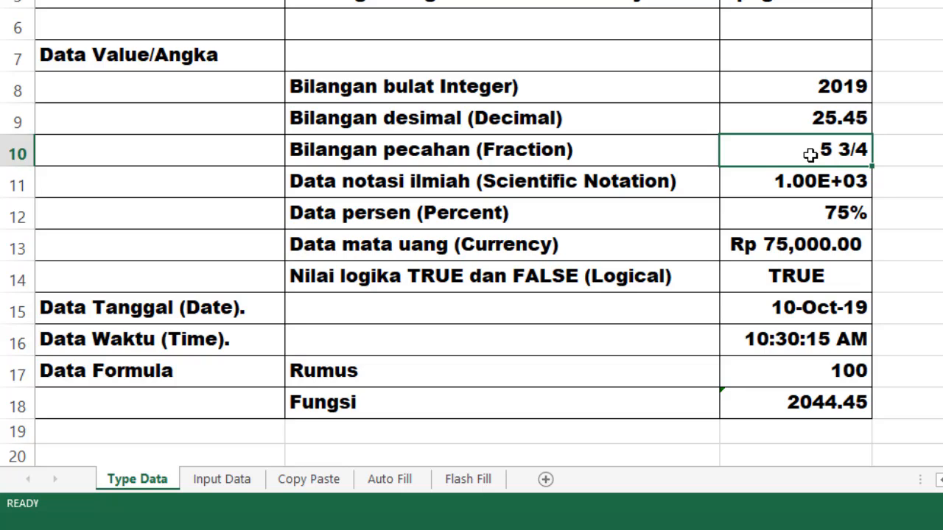
pyautogui.doubleClick(811, 154)
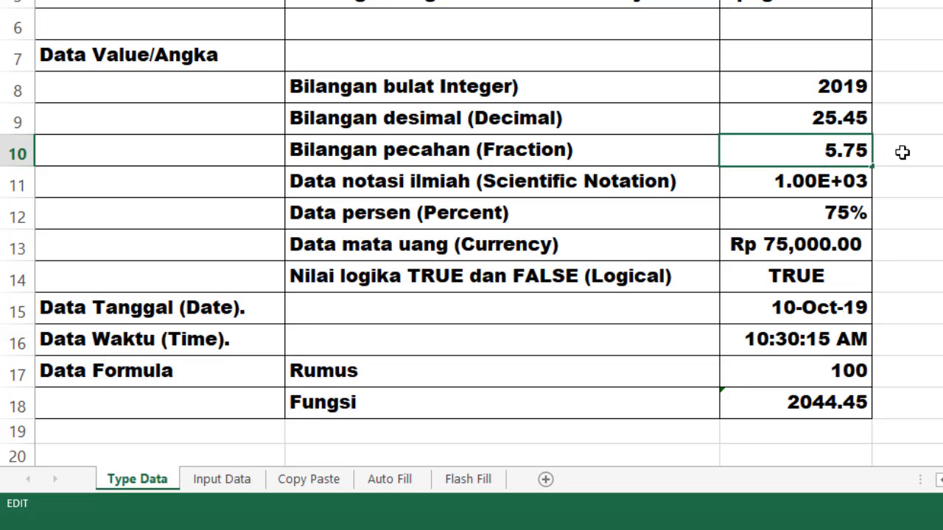
pyautogui.press('Return')
pyautogui.click(806, 149)
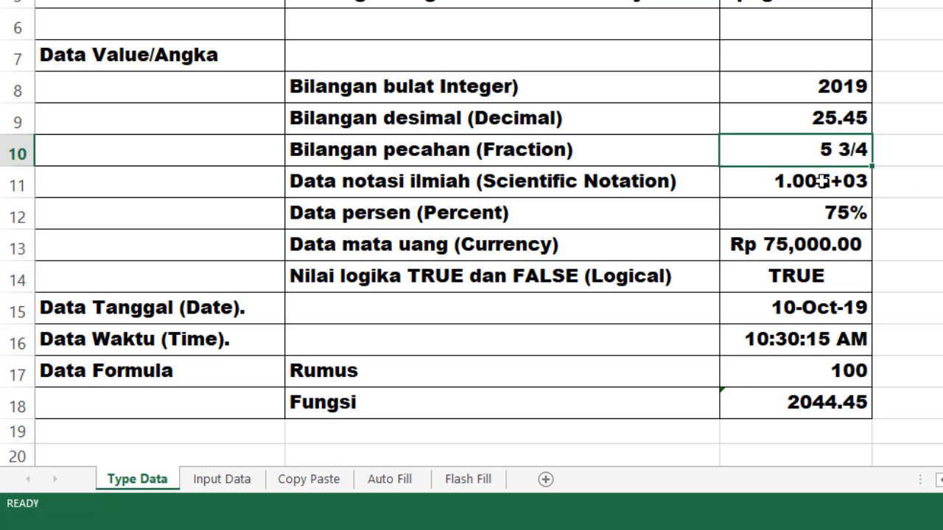
# - Inspect the value stored behind the scientific notation in C11, check the percent and currency examples, and select C8:C13
pyautogui.click(795, 119)
pyautogui.press('Down')
pyautogui.press('Down')
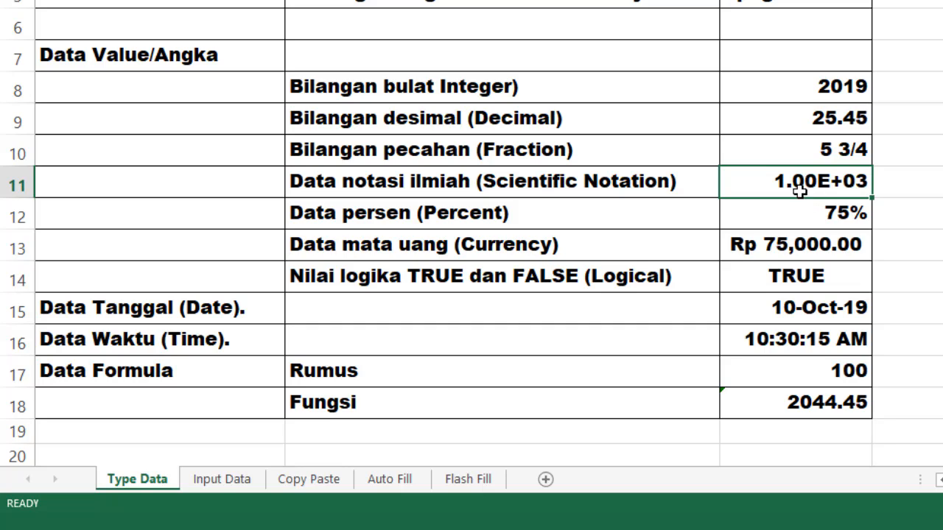
pyautogui.doubleClick(799, 189)
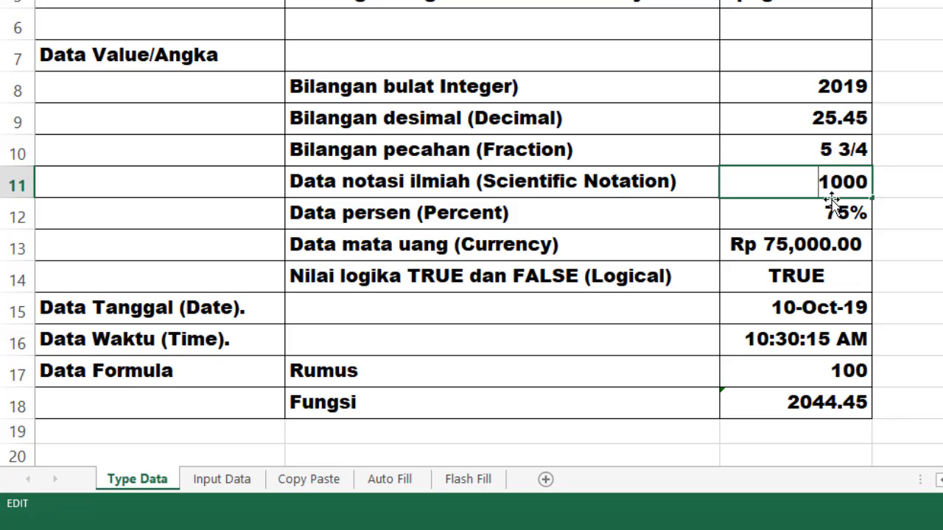
pyautogui.press('Return')
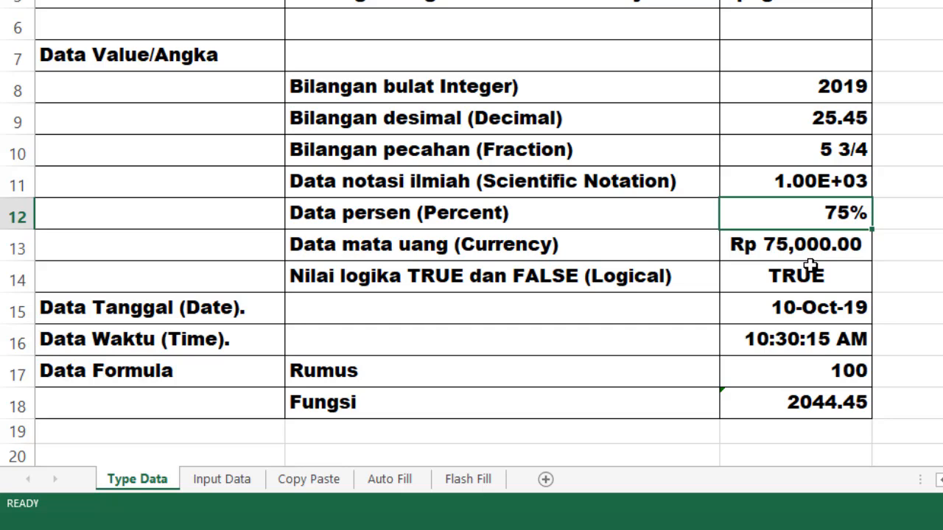
pyautogui.click(808, 250)
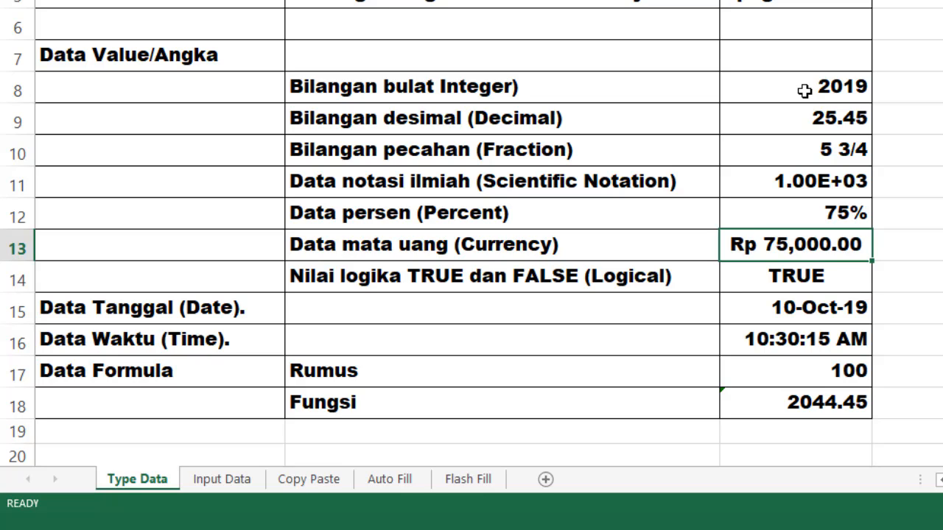
pyautogui.moveTo(804, 90); pyautogui.dragTo(801, 244)
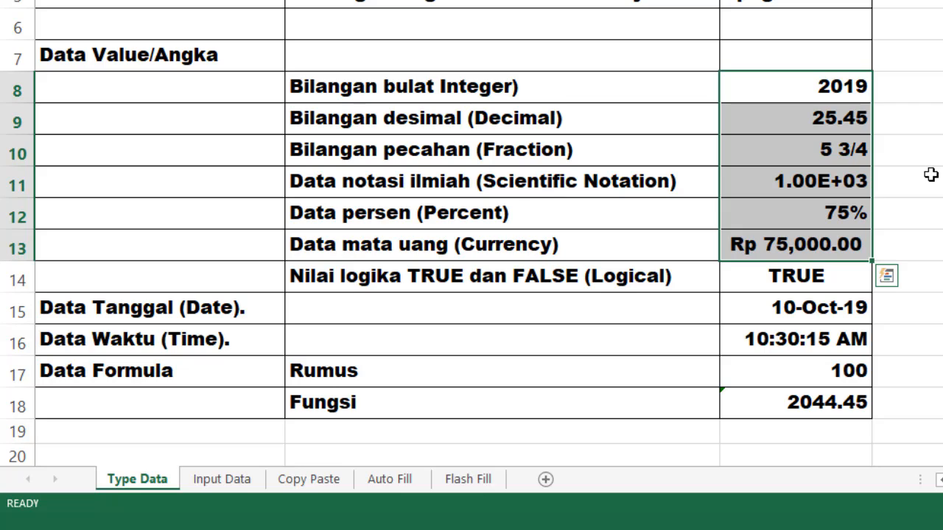
# - Change the logical value example in C14 to FALSE
pyautogui.click(796, 276)
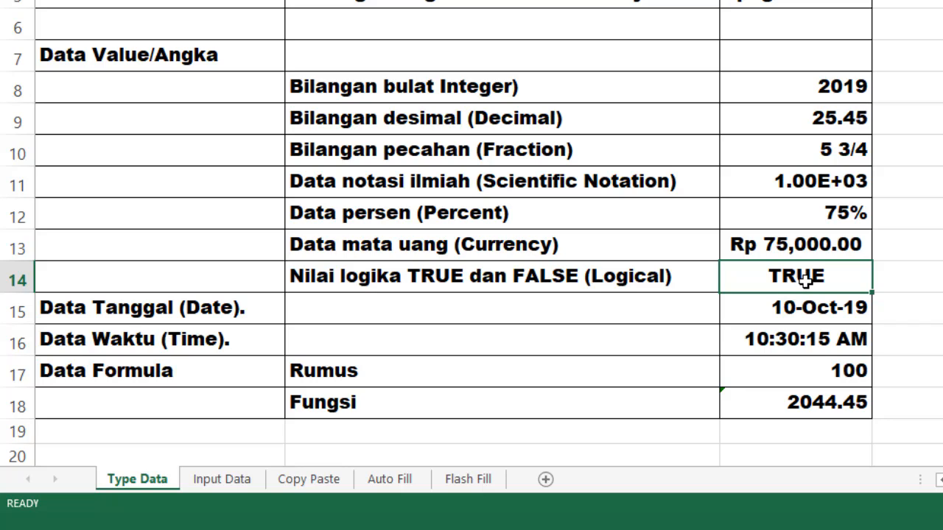
pyautogui.write('FALSE')
pyautogui.press('Return')
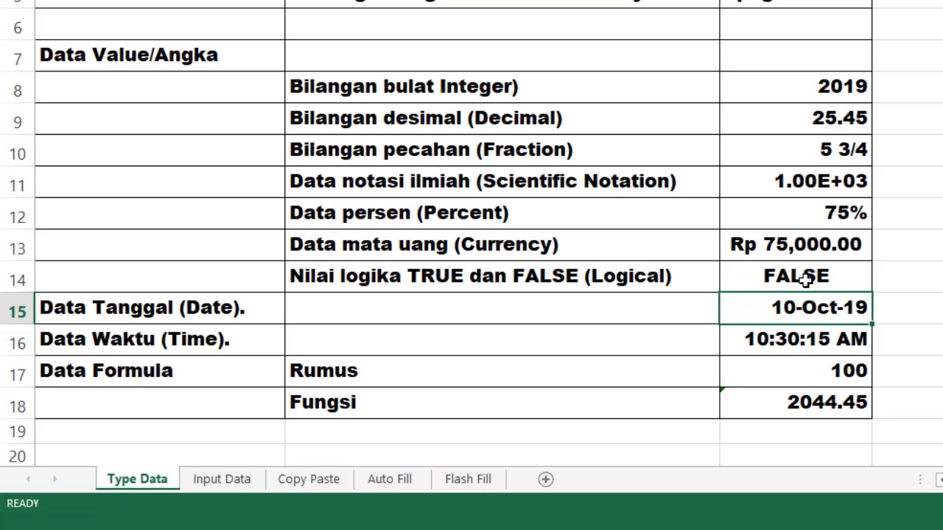
pyautogui.click(806, 278)
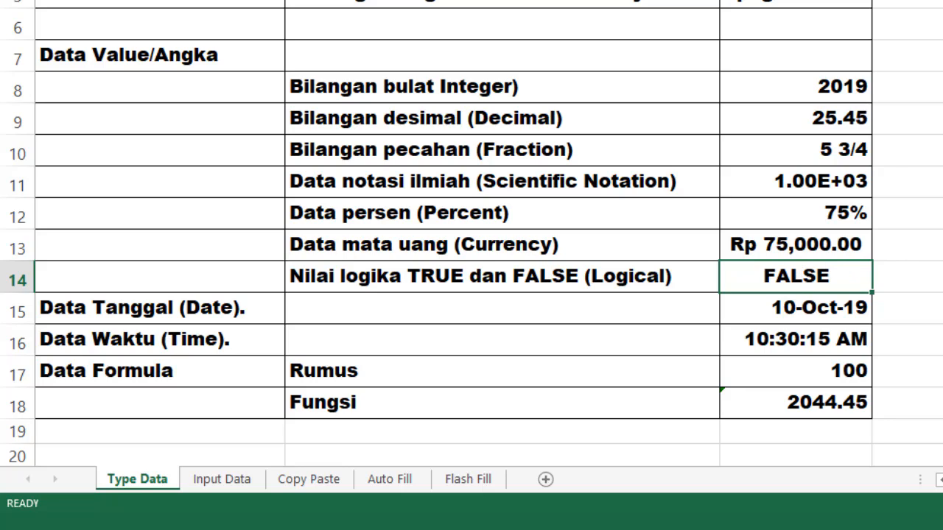
# - Examine the date and time examples in C15:C16, including how the date is stored in its cell
pyautogui.click(108, 312)
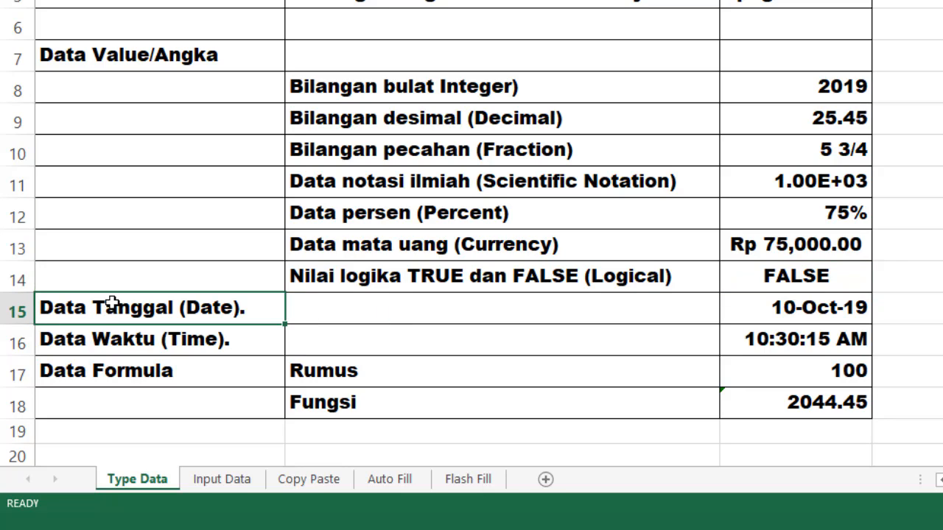
pyautogui.click(815, 309)
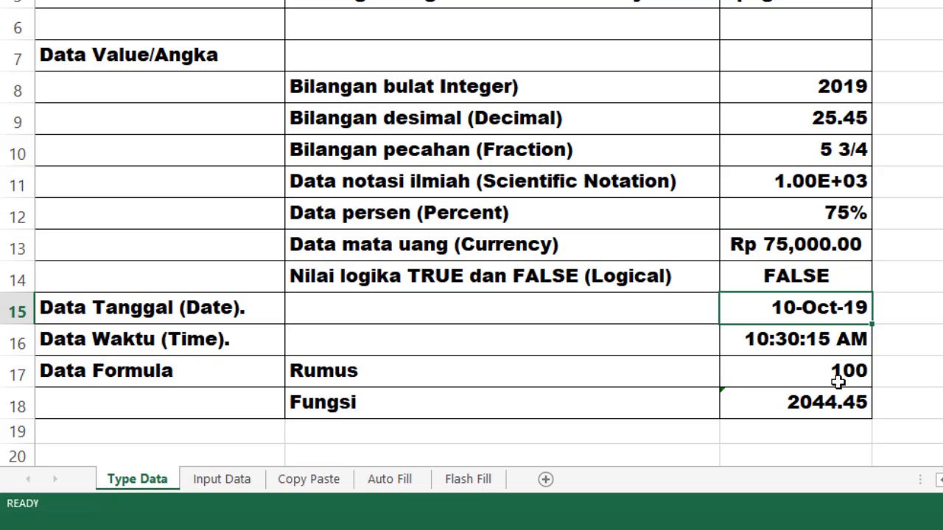
pyautogui.doubleClick(790, 313)
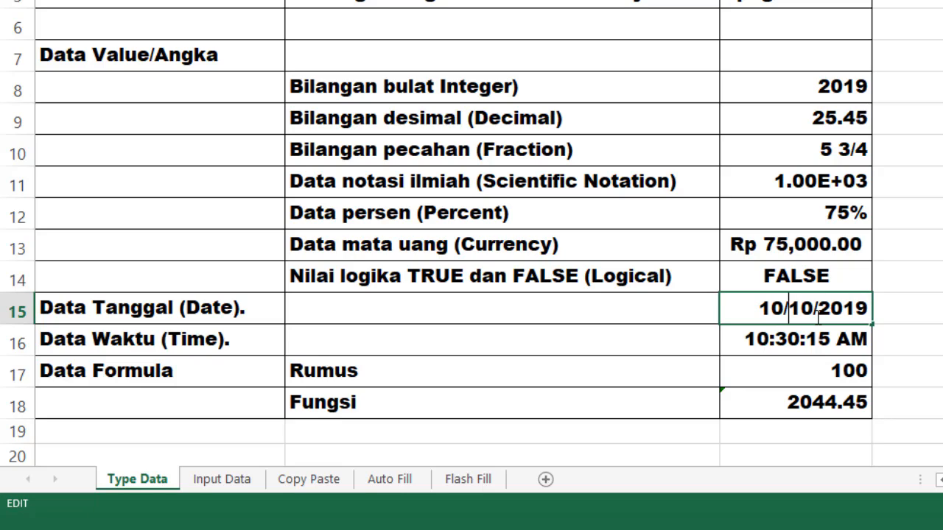
pyautogui.hotkey('ctrl', 'Return')
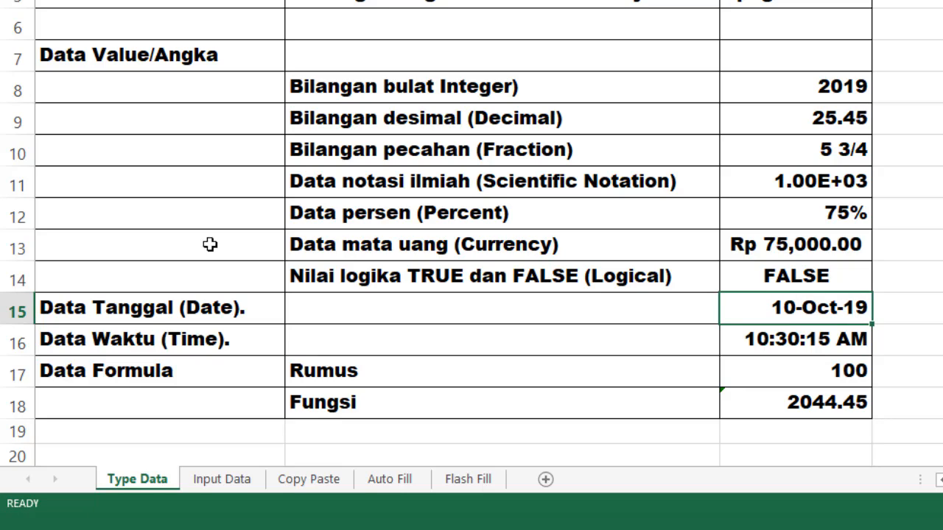
pyautogui.click(97, 344)
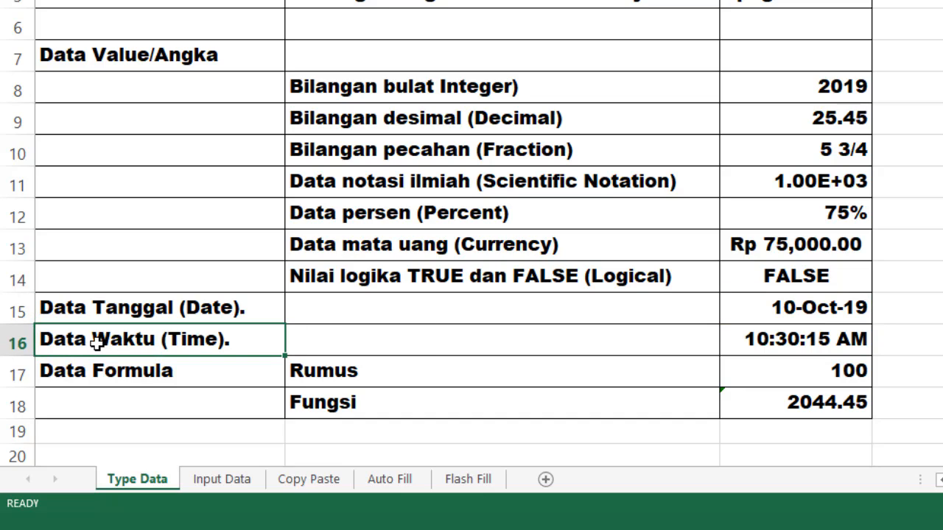
pyautogui.click(796, 347)
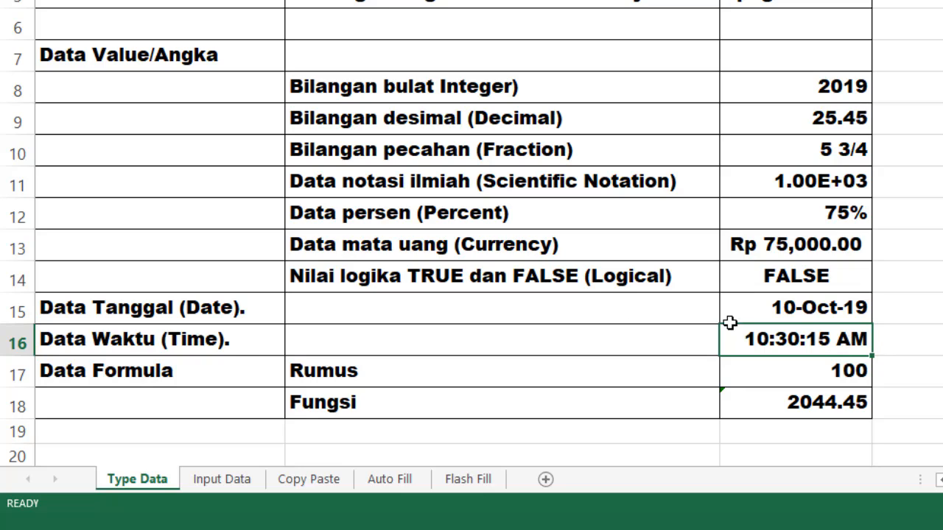
# - Inspect the formula behind the Rumus example in C17 and the function behind the Fungsi example in C18
pyautogui.click(83, 370)
pyautogui.click(802, 371)
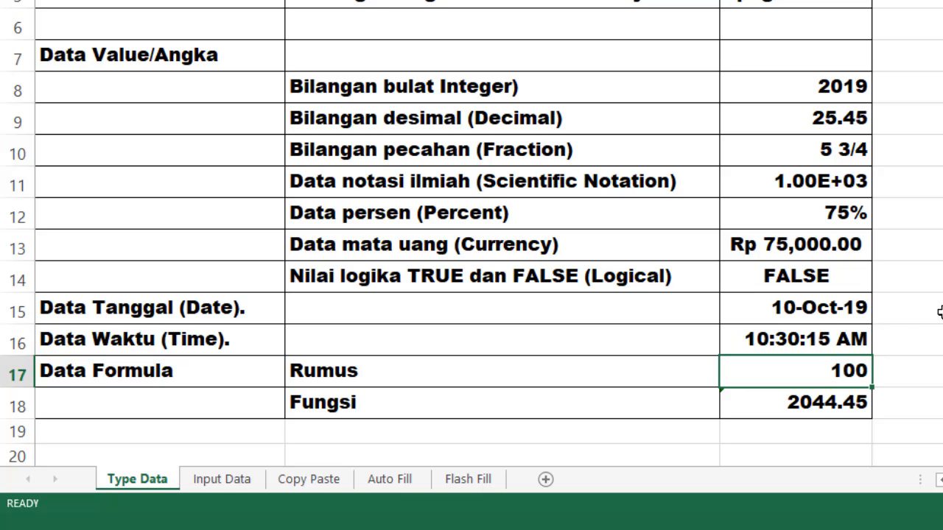
pyautogui.doubleClick(772, 374)
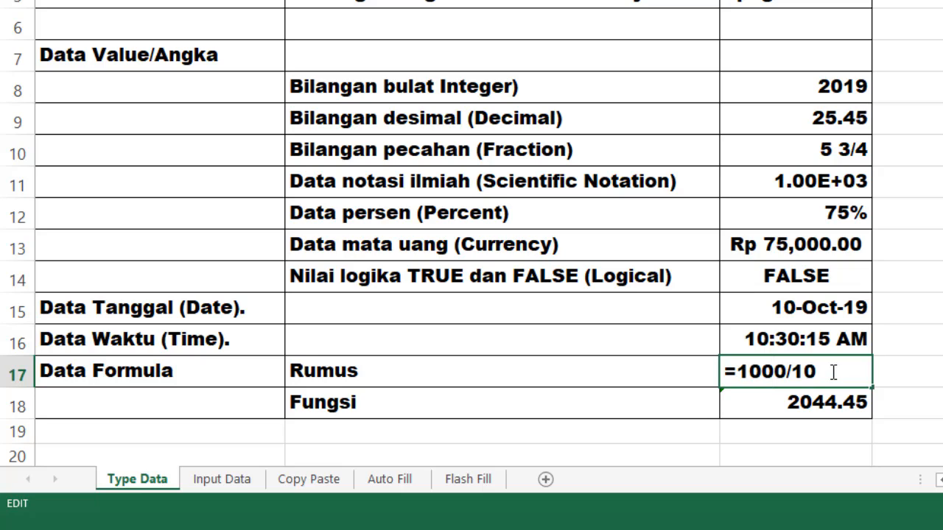
pyautogui.press('Return')
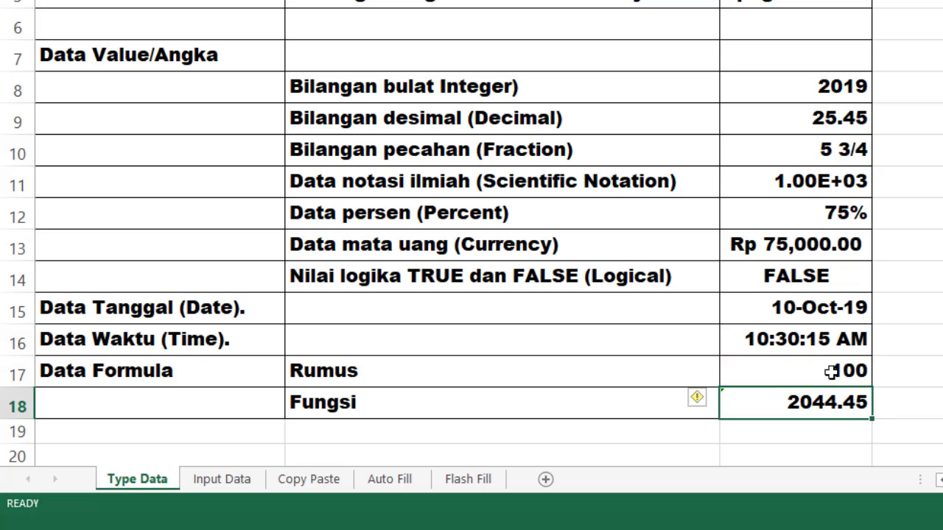
pyautogui.doubleClick(788, 404)
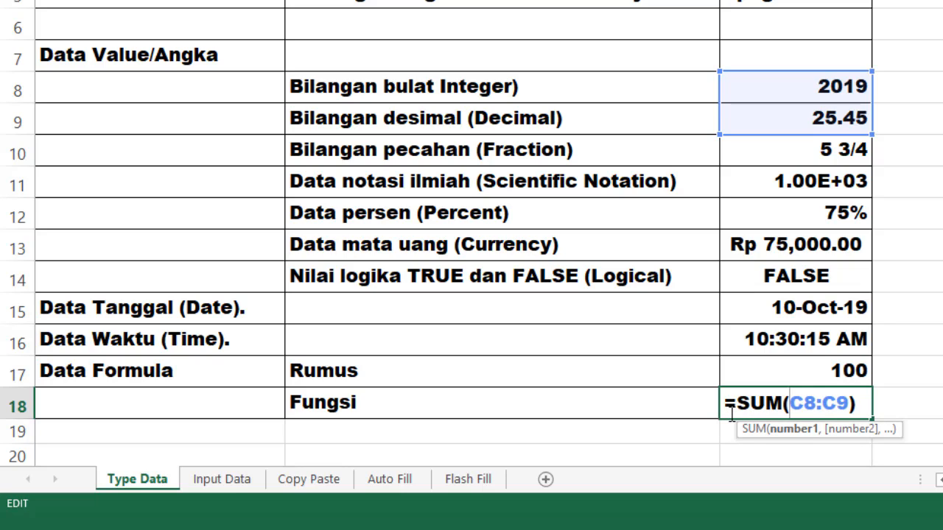
pyautogui.press('Return')
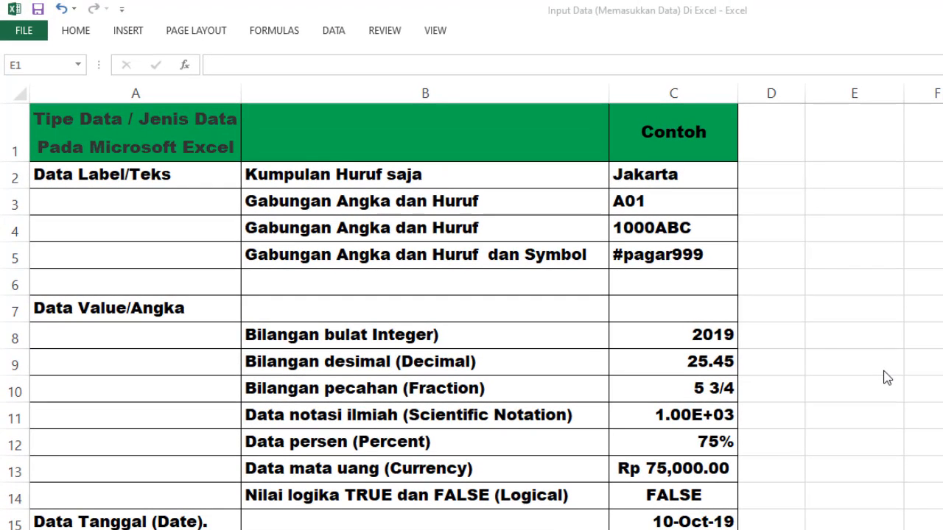
# - Enter the heading "Data Teks" in E1 through the formula bar and the text "Jakarta" in E2
pyautogui.click(851, 144)
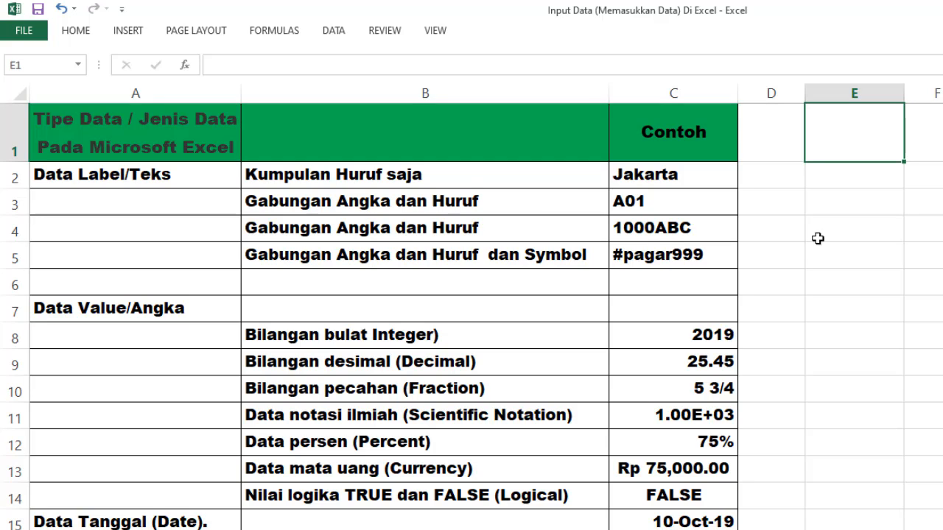
pyautogui.click(229, 65)
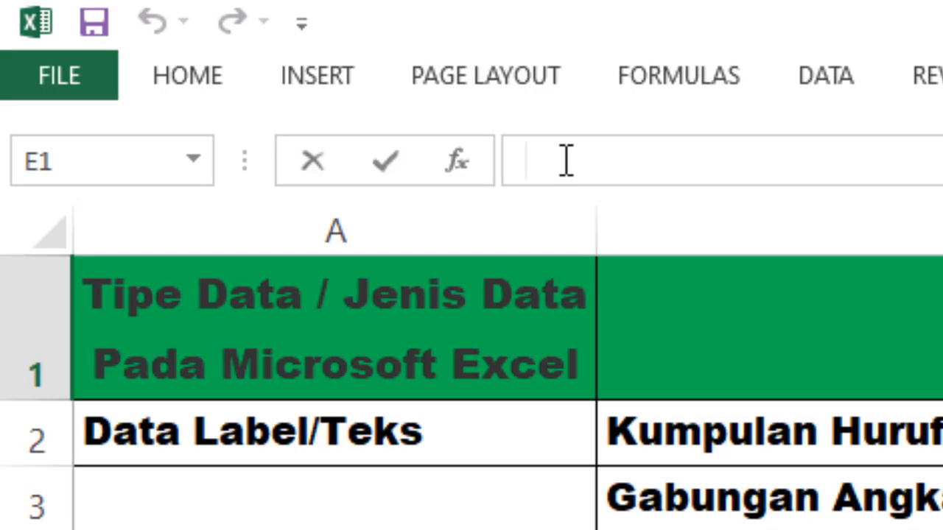
pyautogui.write('Data Teks')
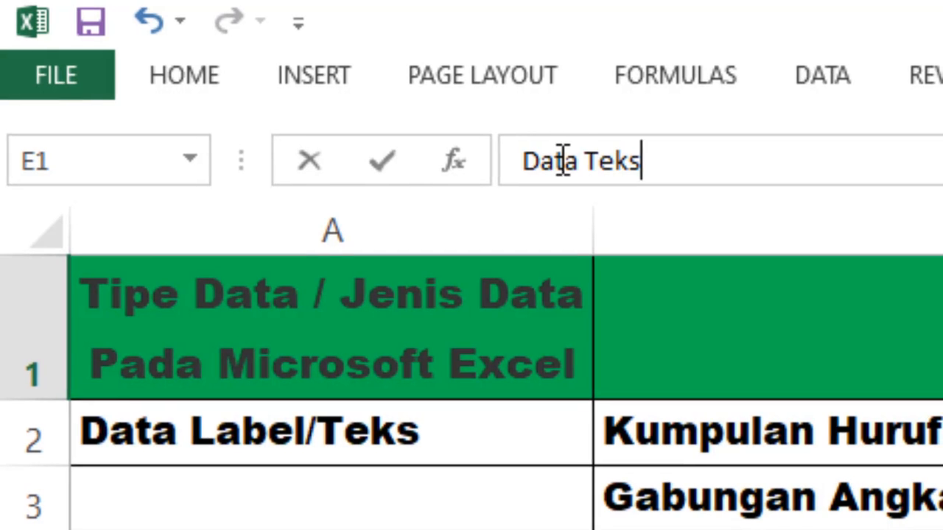
pyautogui.press('Return')
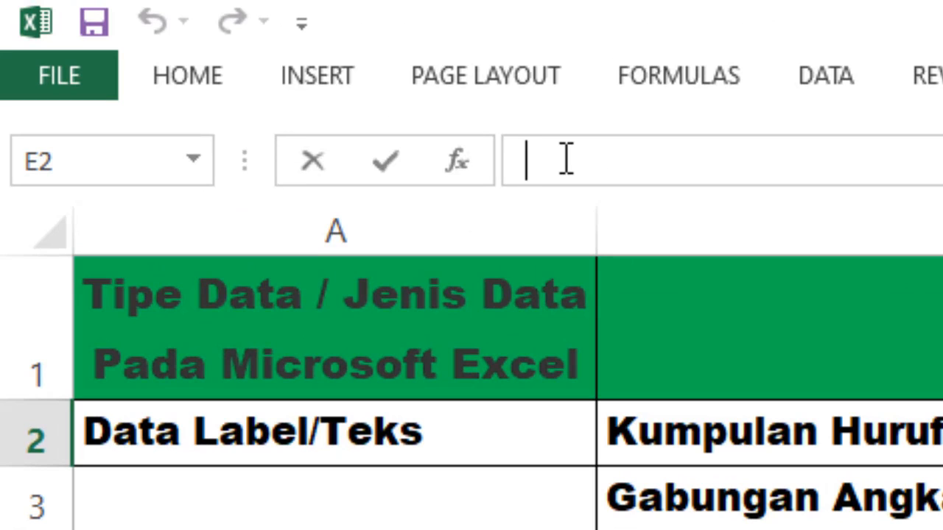
pyautogui.write('Jakarta')
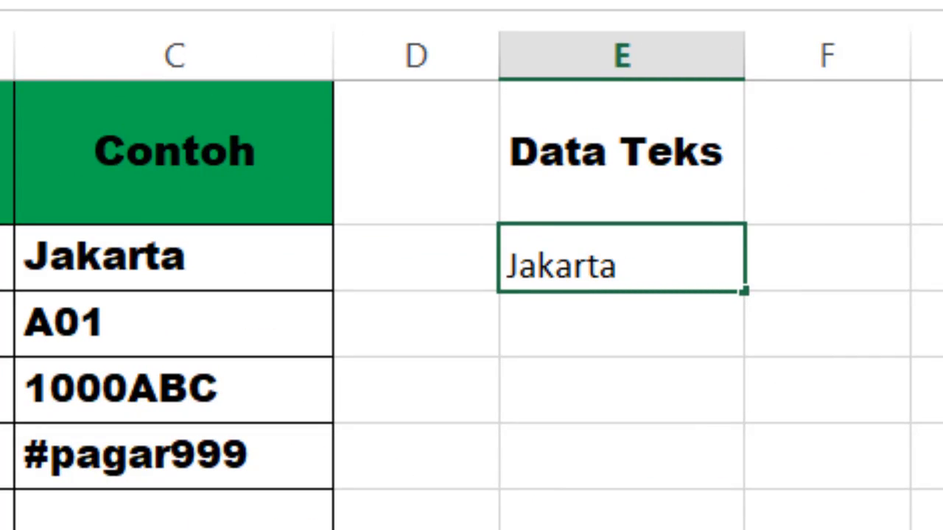
pyautogui.press('Return')
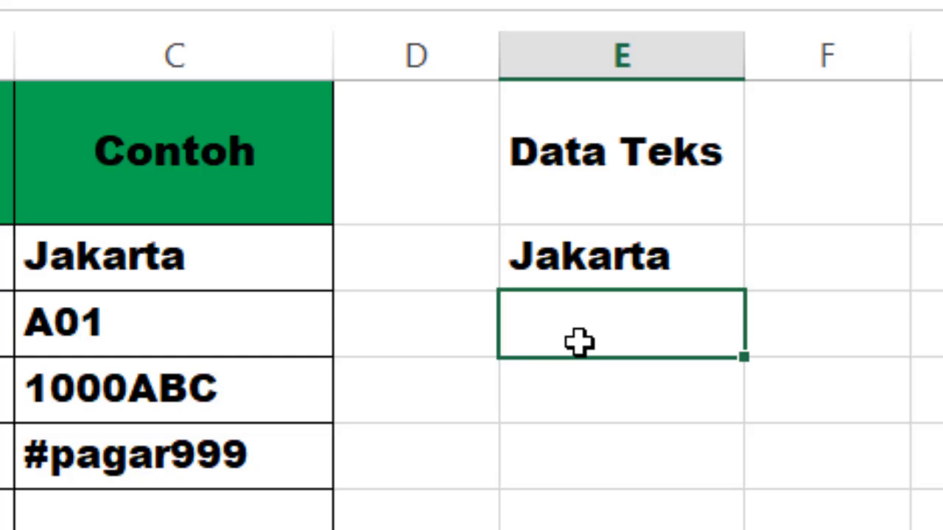
# - Enter the mixed letter-and-number text examples "A01" in E3 and "1000ABC" in E4
pyautogui.write('A01')
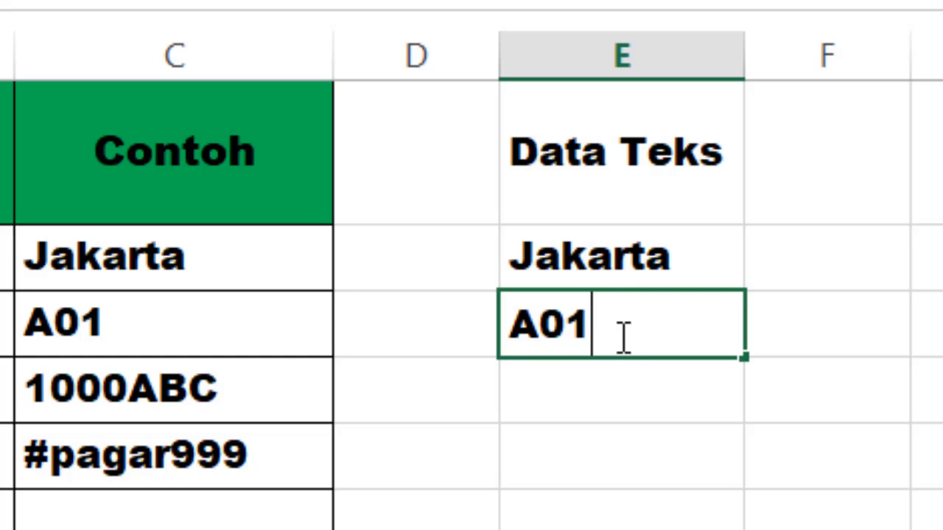
pyautogui.press('Return')
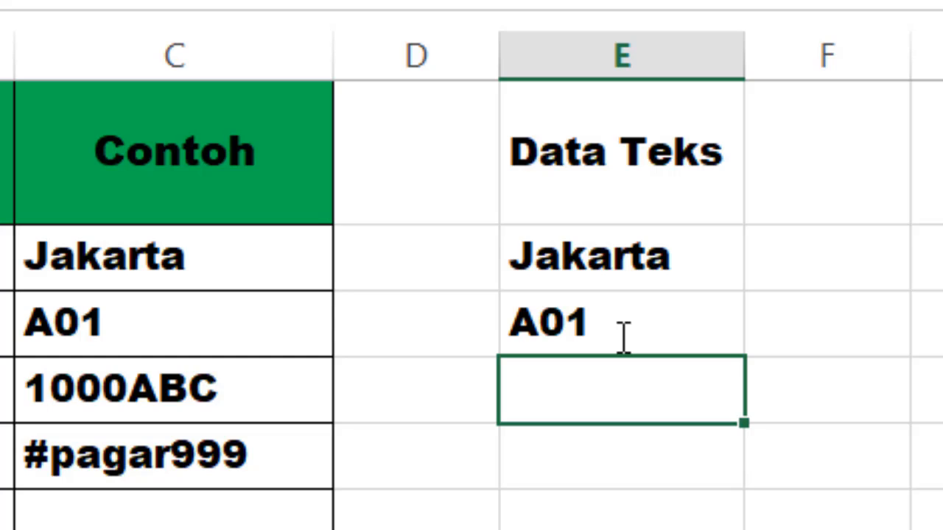
pyautogui.write('1000')
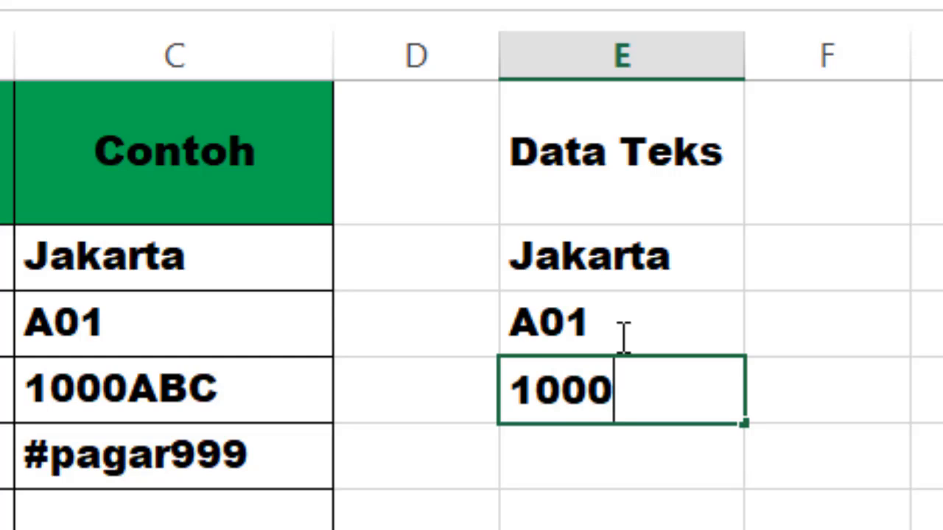
pyautogui.write('A')
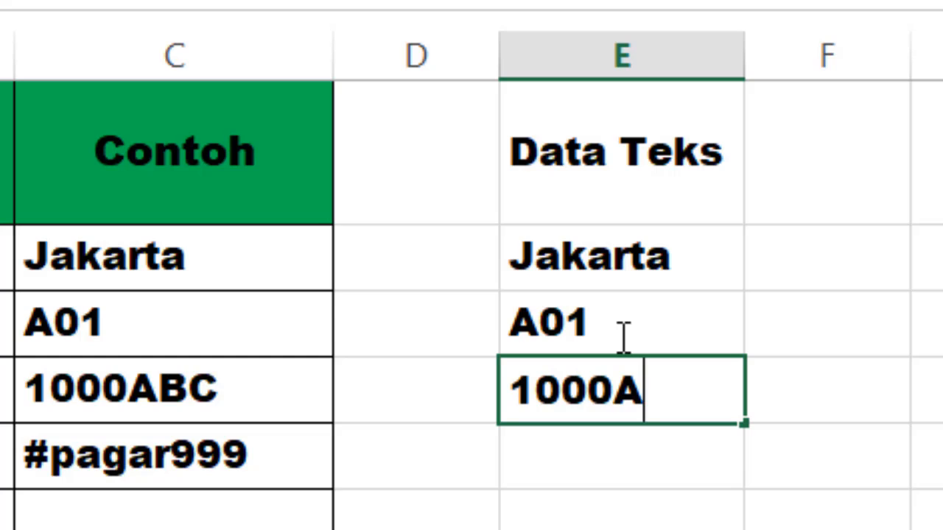
pyautogui.write('BC')
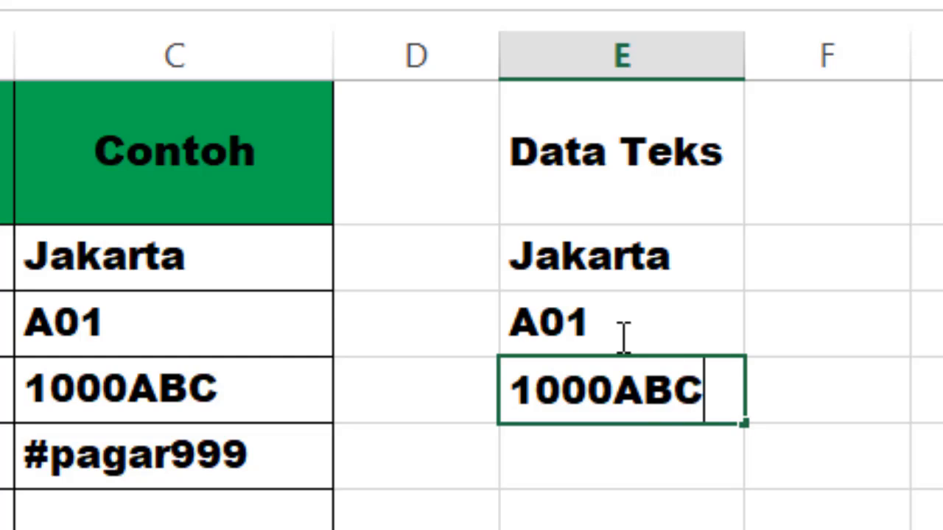
pyautogui.press('Return')
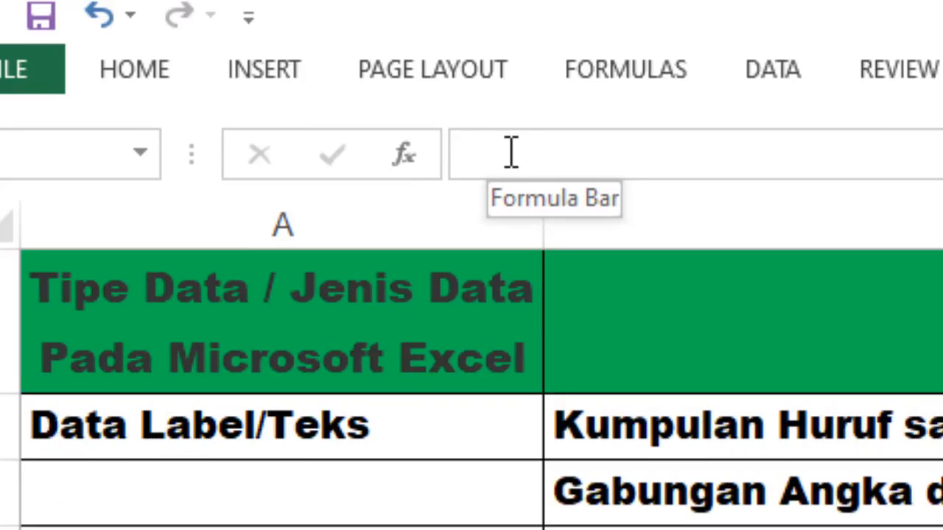
# - Enter the text example combining a symbol, letters and numbers, "#pagar999", in E5
pyautogui.click(553, 155)
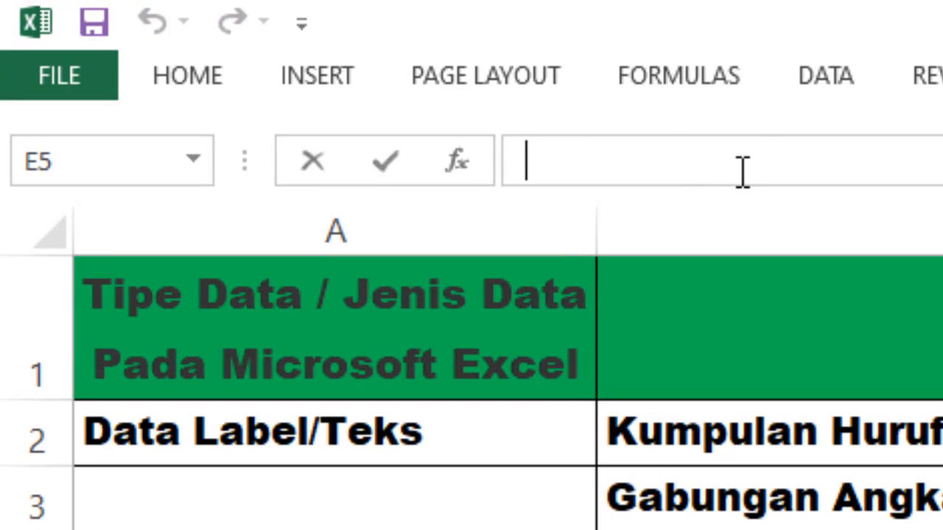
pyautogui.write('#')
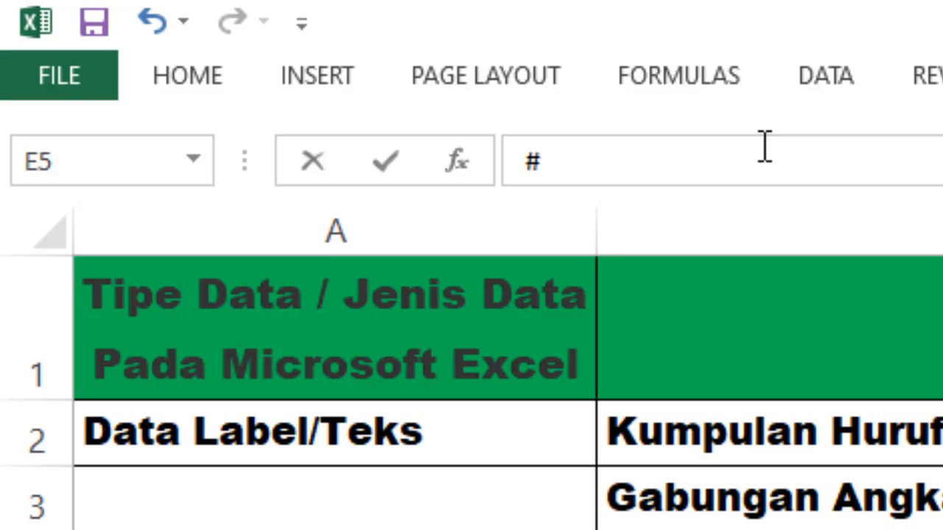
pyautogui.write('pagar')
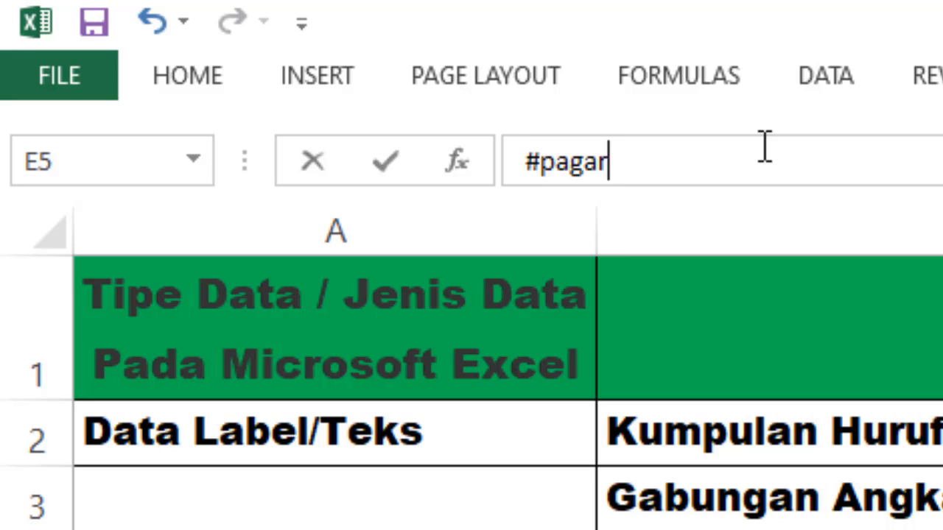
pyautogui.write('99')
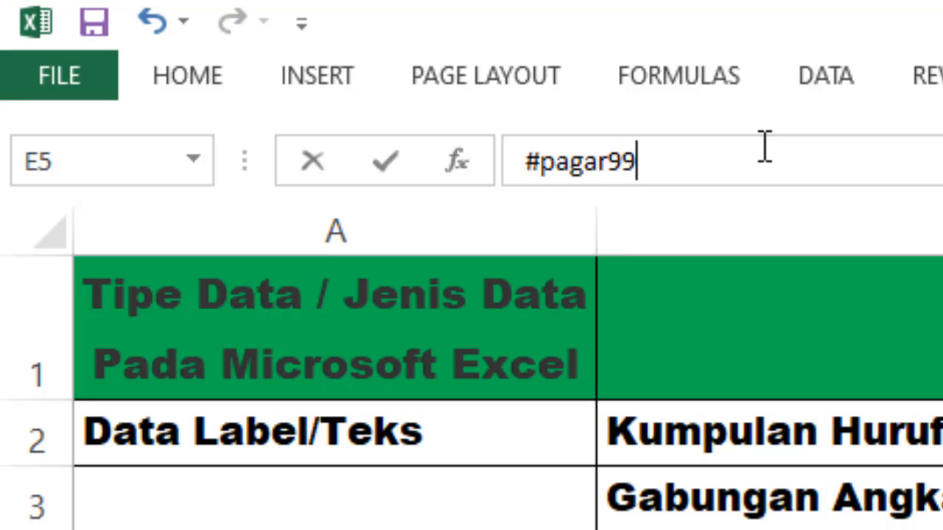
pyautogui.write('9')
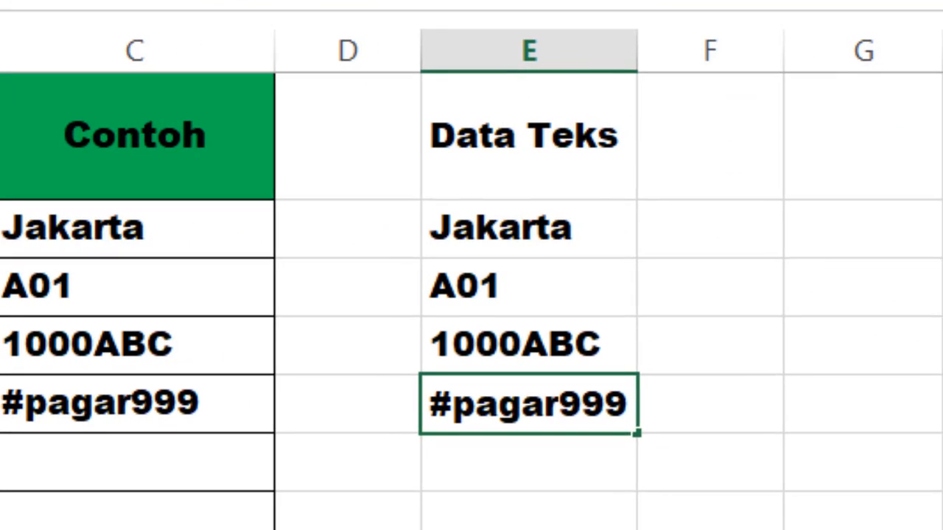
pyautogui.press('Return')
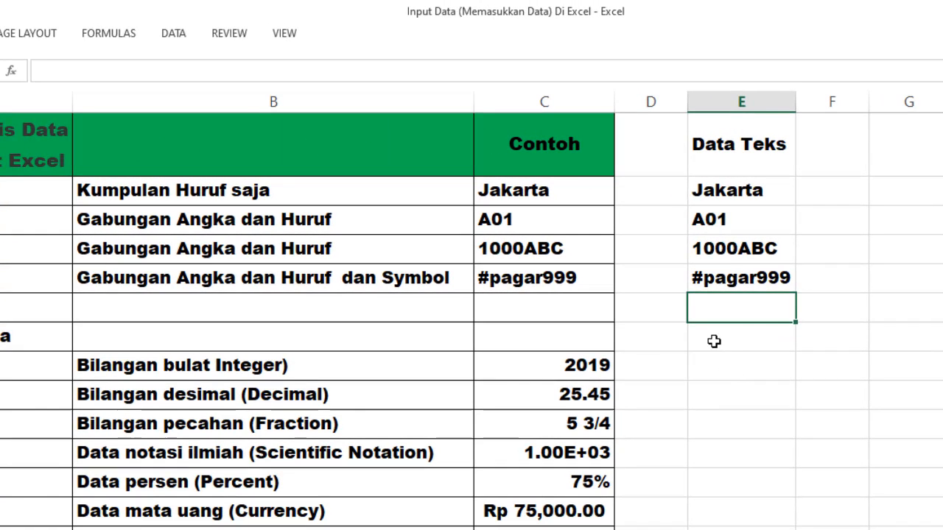
# - Enter the heading "Data Angka" in E7 and the integer 2019 in E8 below it
pyautogui.click(713, 340)
pyautogui.write('Da')
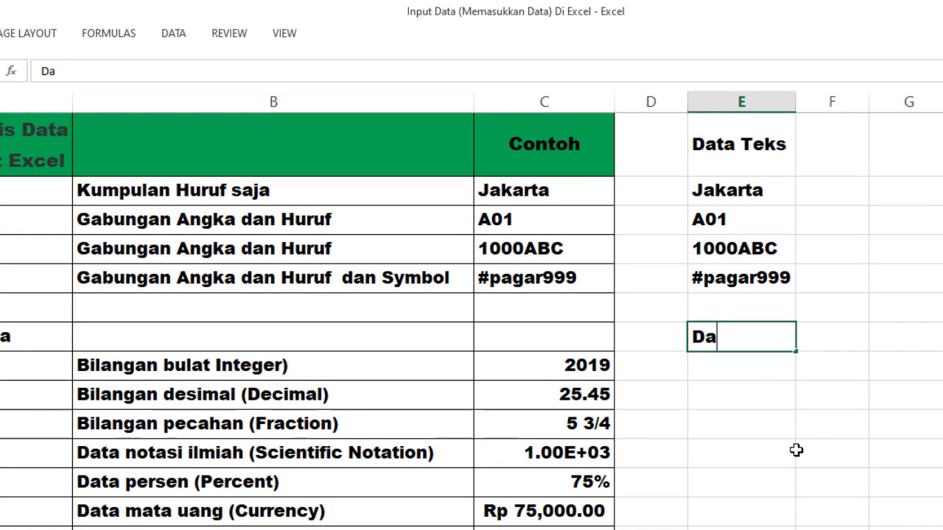
pyautogui.write('ta A')
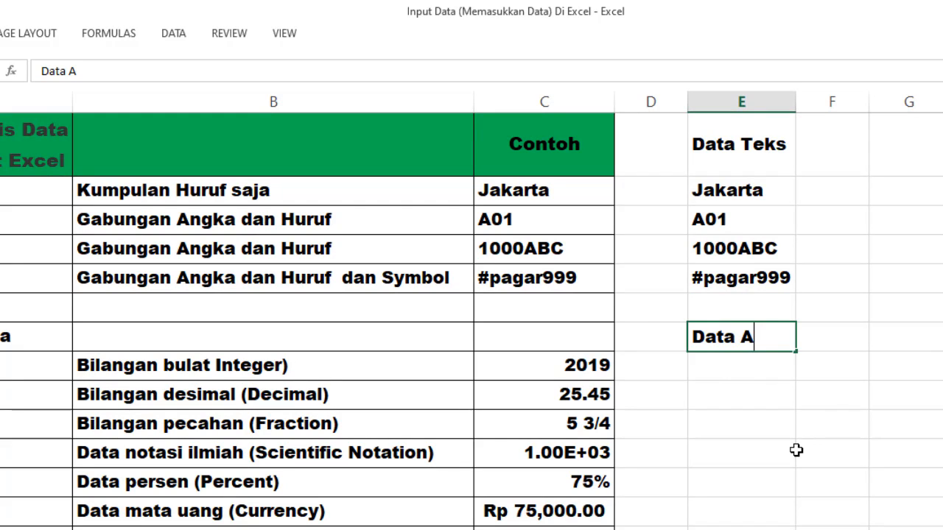
pyautogui.write('ngka')
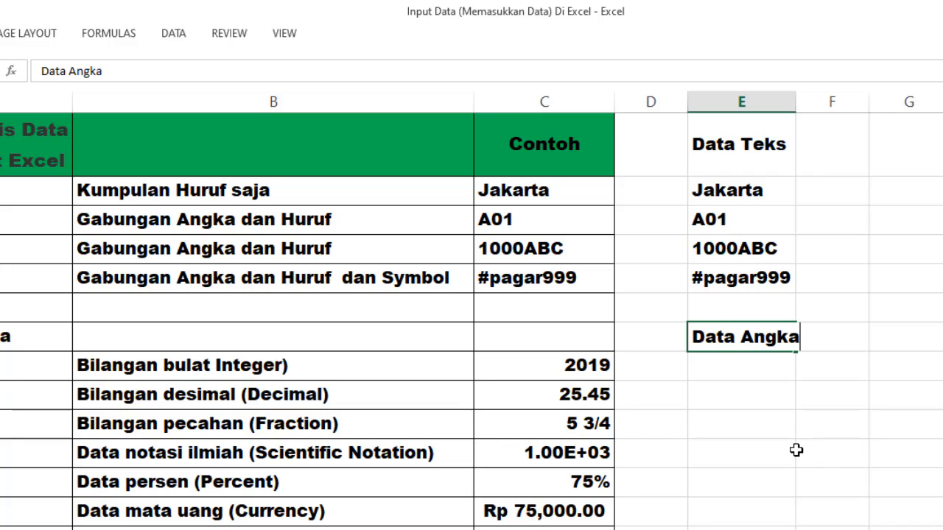
pyautogui.press('Return')
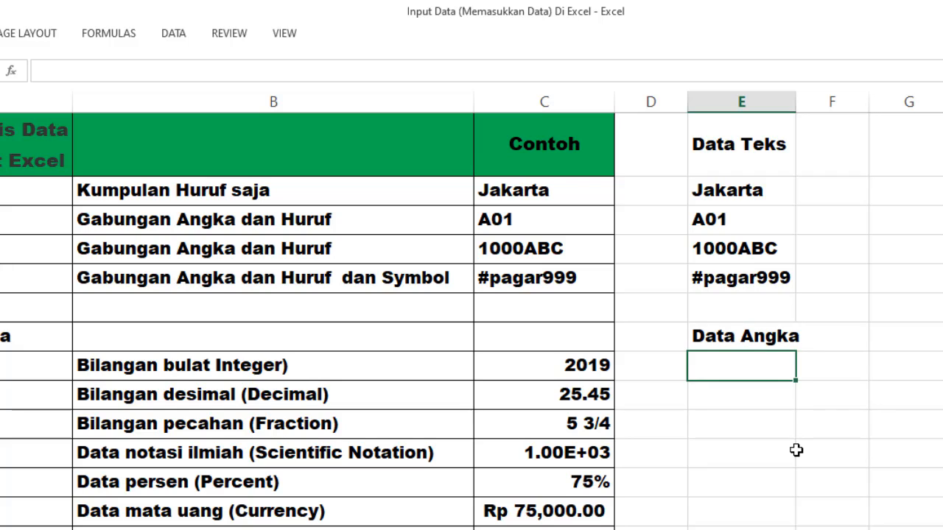
pyautogui.write('2019')
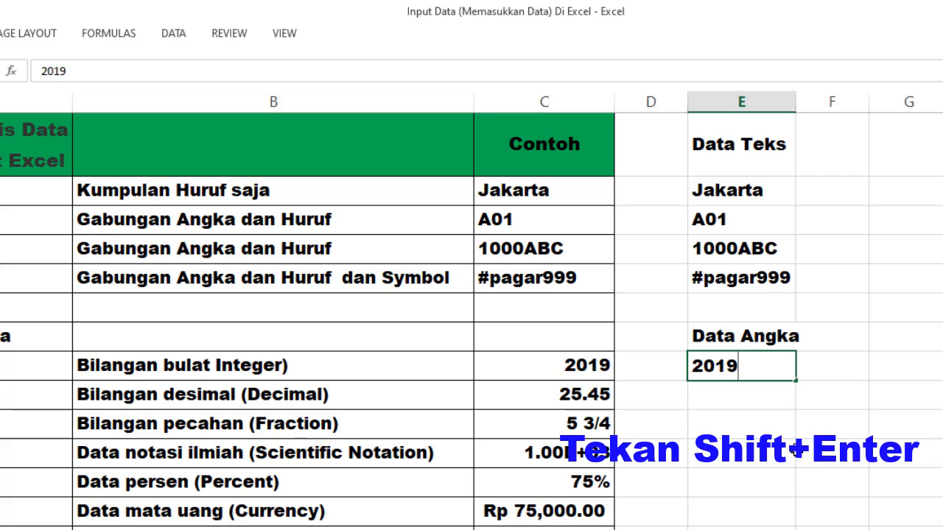
pyautogui.hotkey('shift', 'Return')
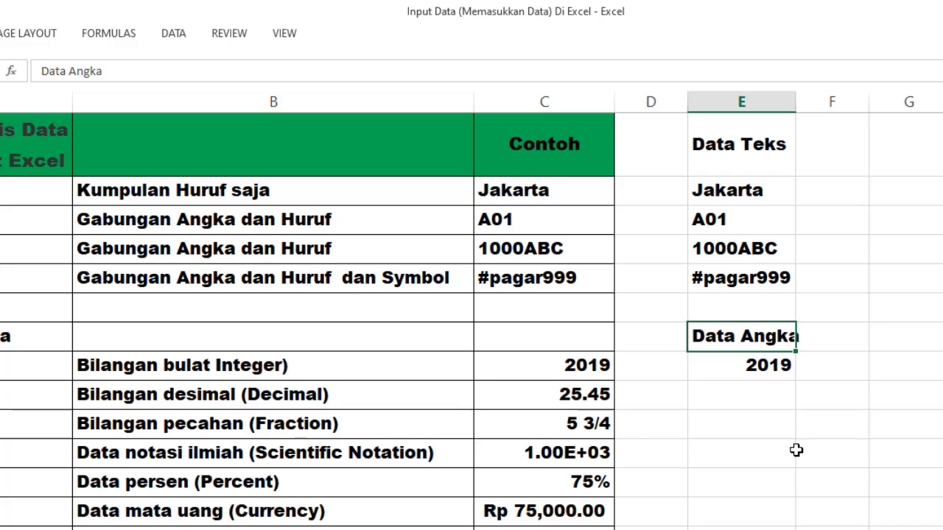
pyautogui.press('Return')
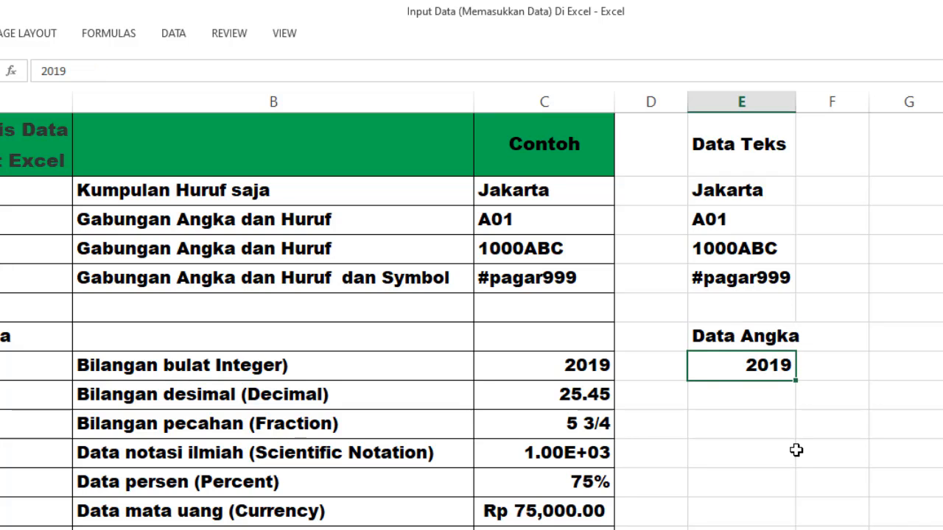
pyautogui.press('Return')
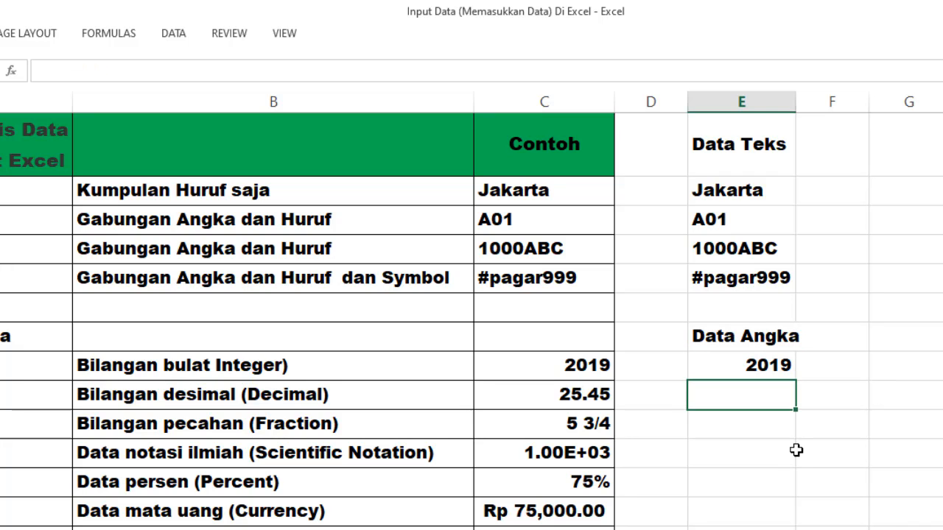
# - Enter the decimal number 25.45 in E9 and the fraction 5 3/4 in E10
pyautogui.write('25.')
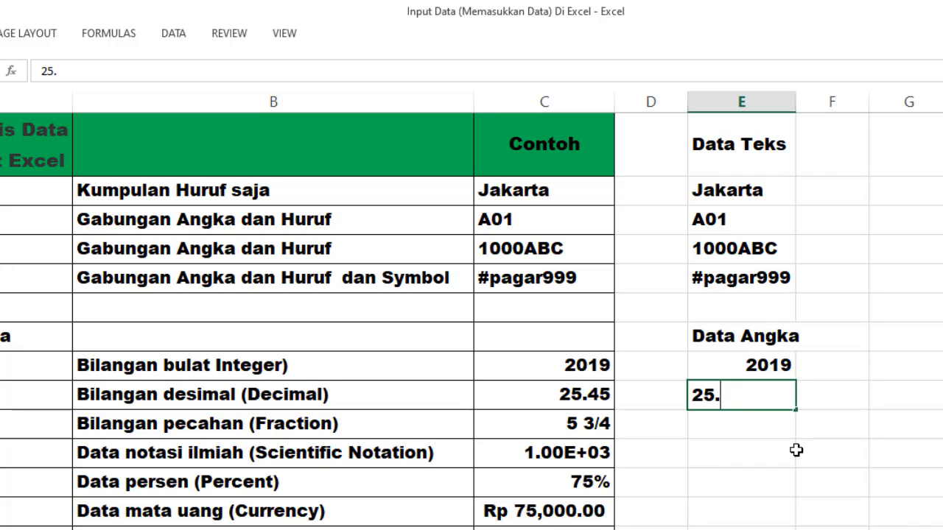
pyautogui.write('45')
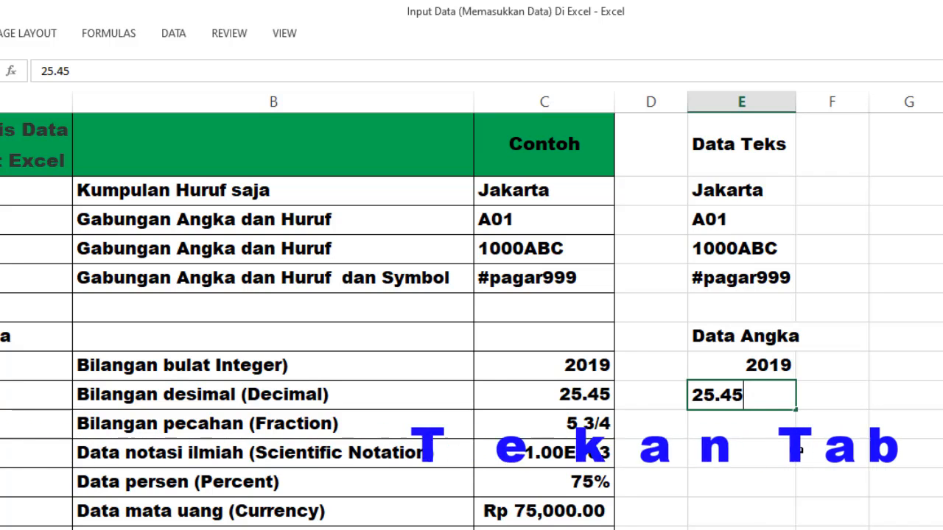
pyautogui.press('Tab')
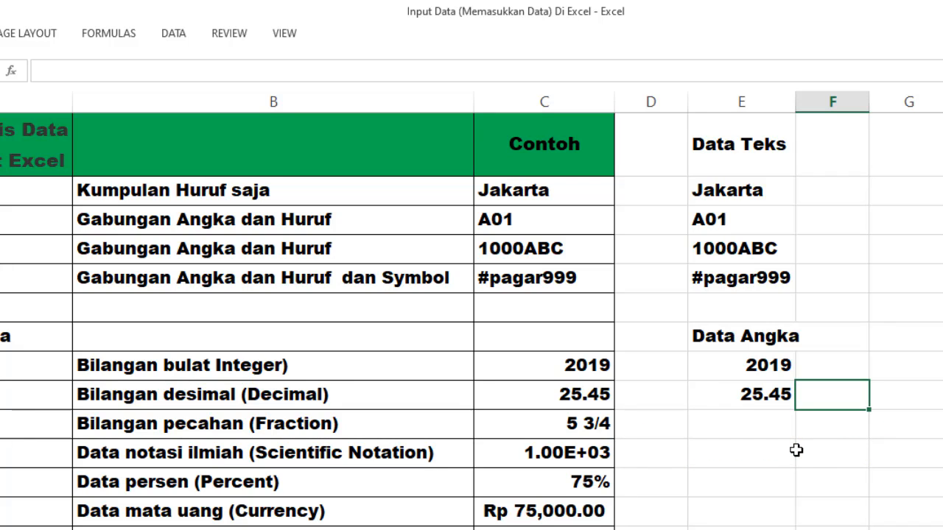
pyautogui.press('Return')
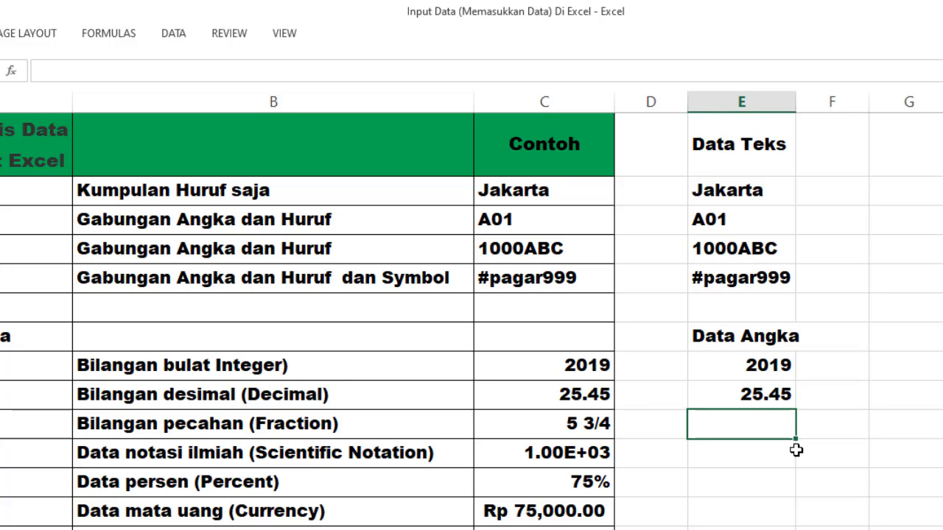
pyautogui.write('5')
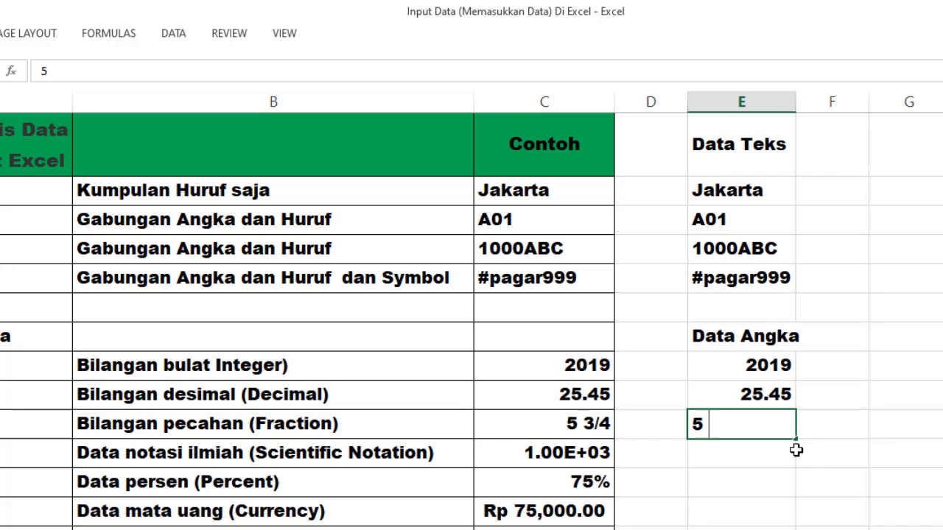
pyautogui.write(' 3/4')
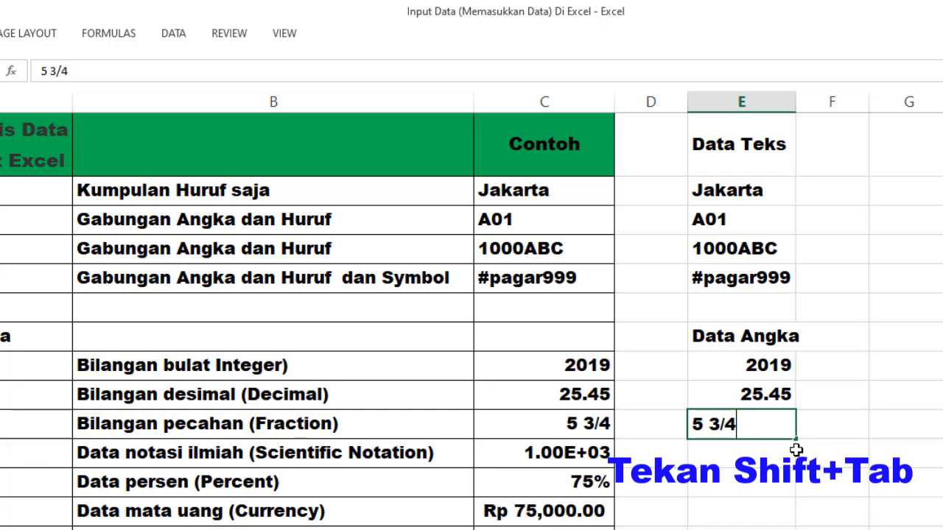
pyautogui.hotkey('shift', 'Tab')
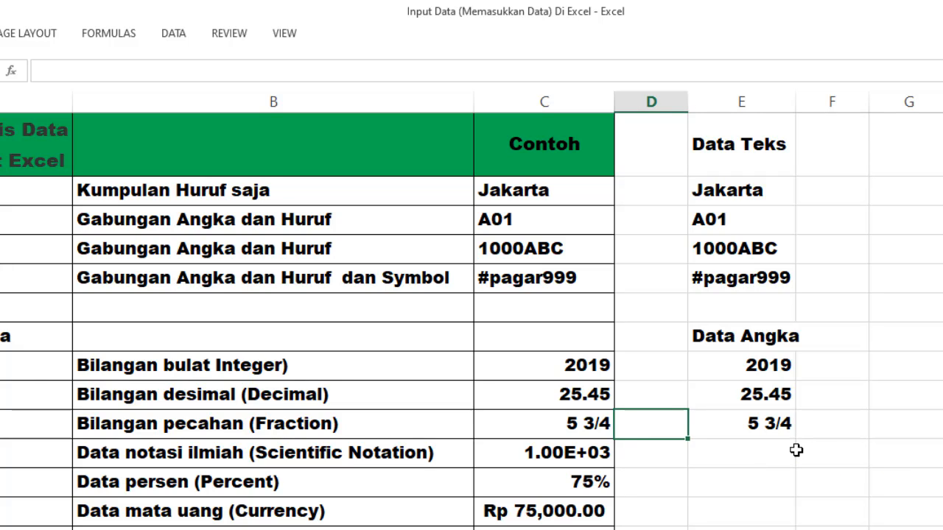
pyautogui.press('Return')
pyautogui.press('Tab')
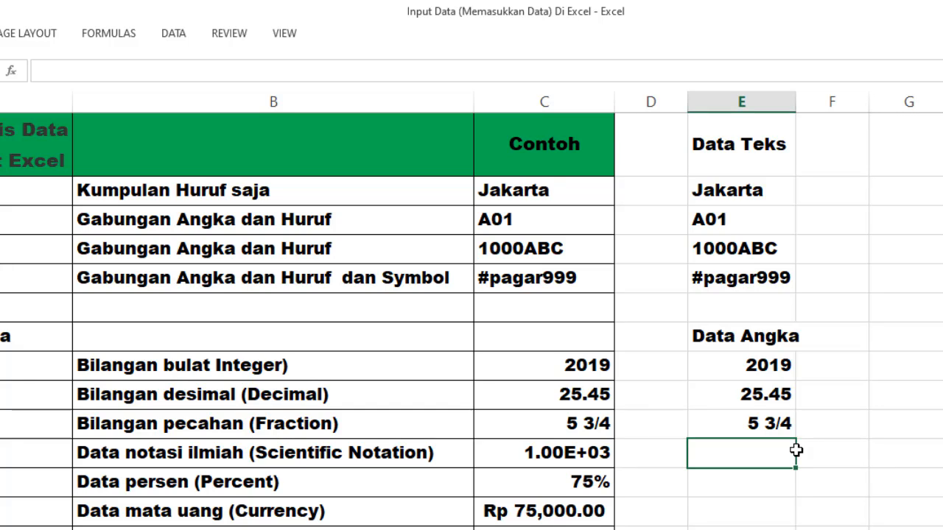
# - Enter 1000 in E11 and format that cell as scientific notation
pyautogui.write('100')
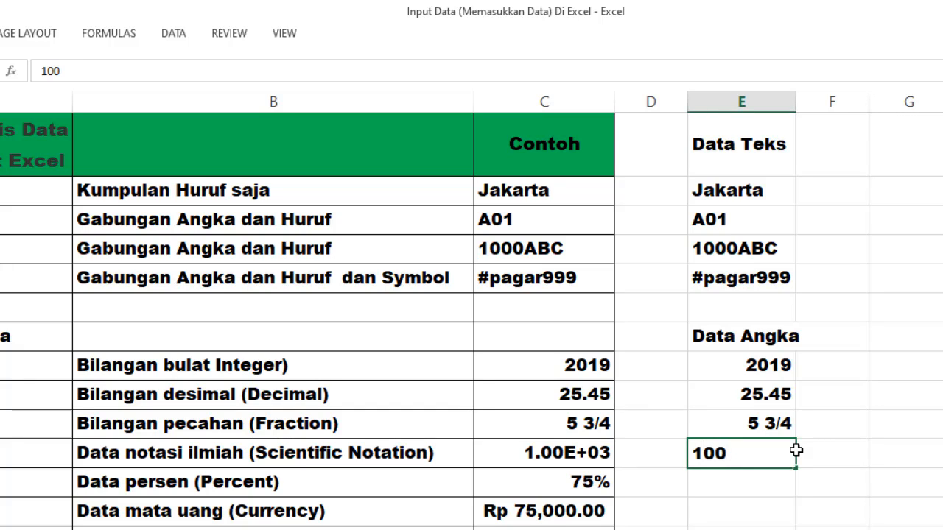
pyautogui.write('0')
pyautogui.press('Return')
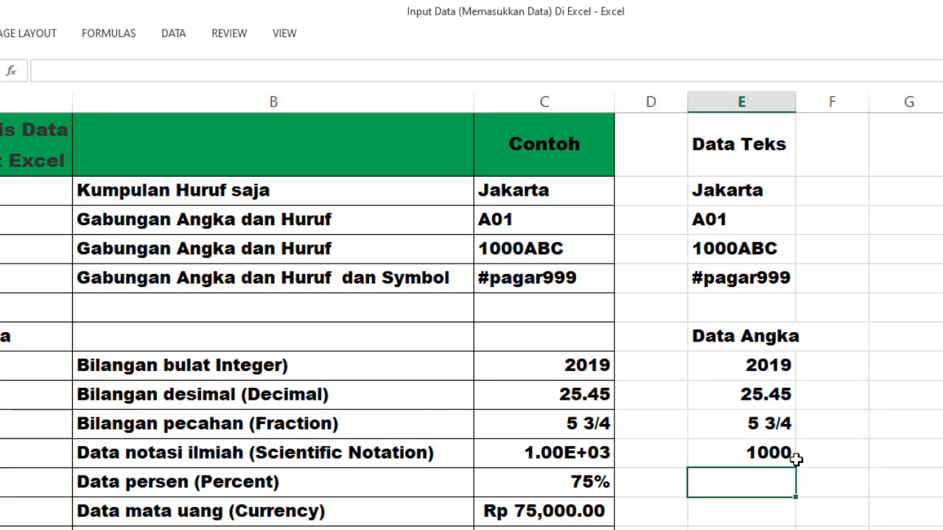
pyautogui.click(754, 453)
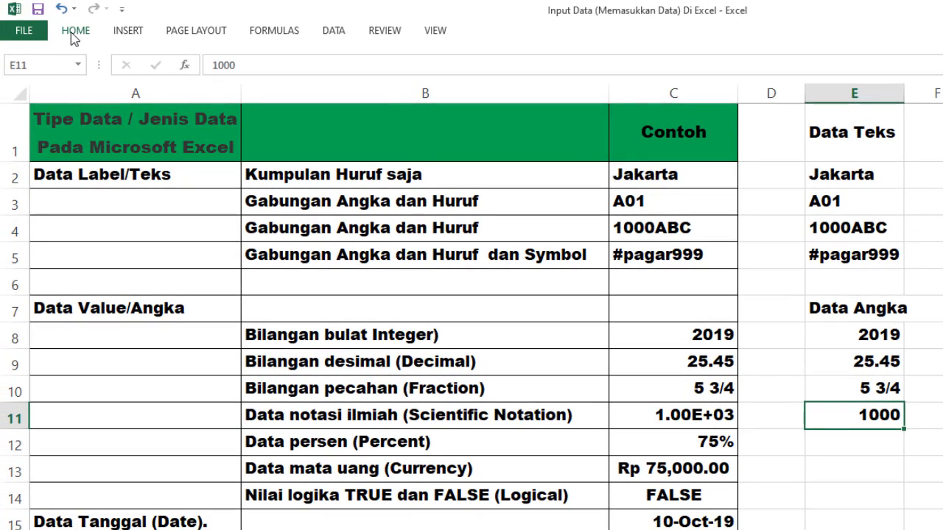
pyautogui.click(74, 33)
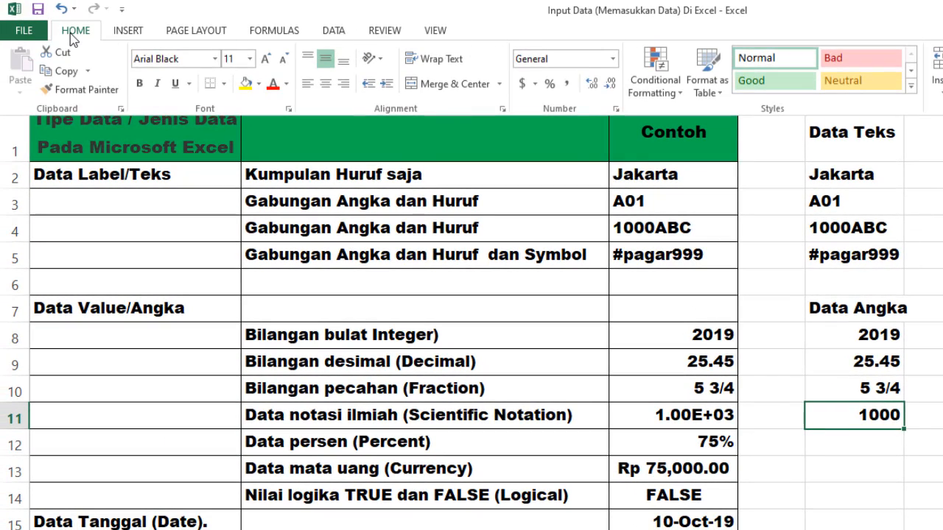
pyautogui.click(614, 59)
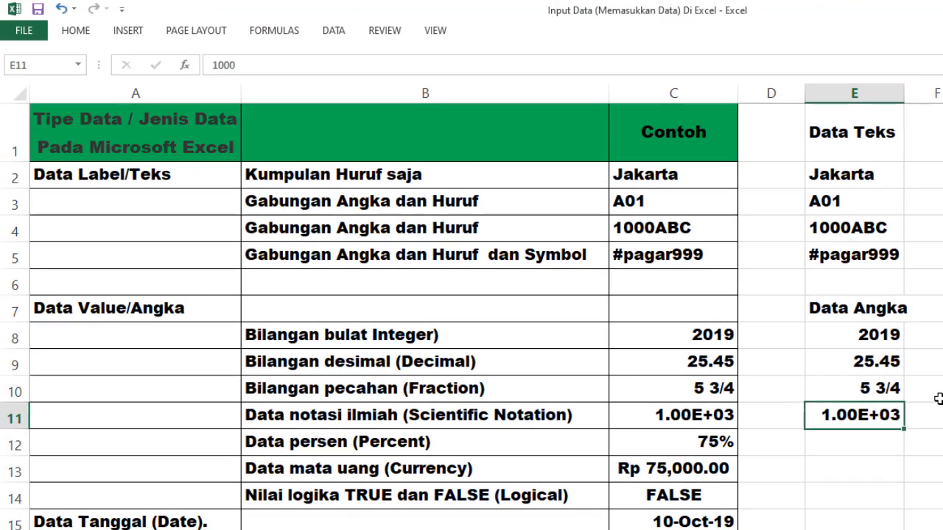
# - Enter the percentage 75% in E12
pyautogui.press('Down')
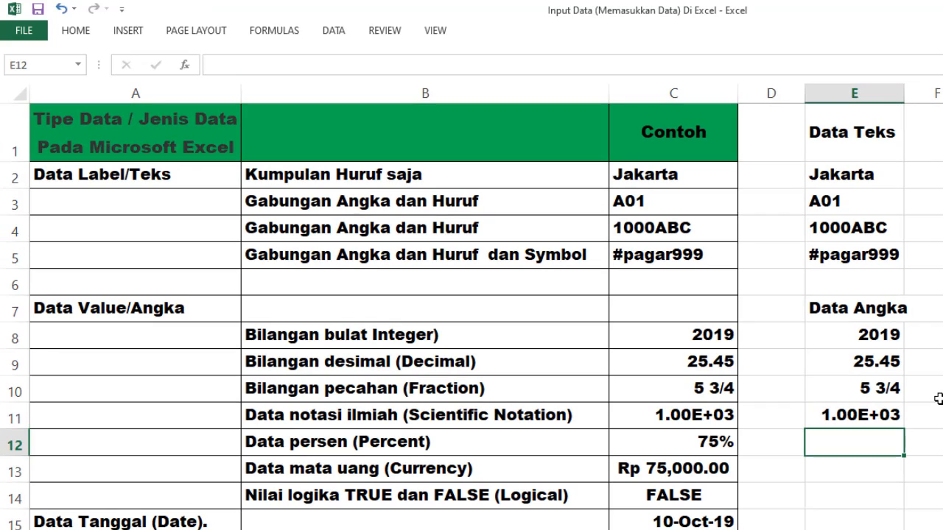
pyautogui.write('75')
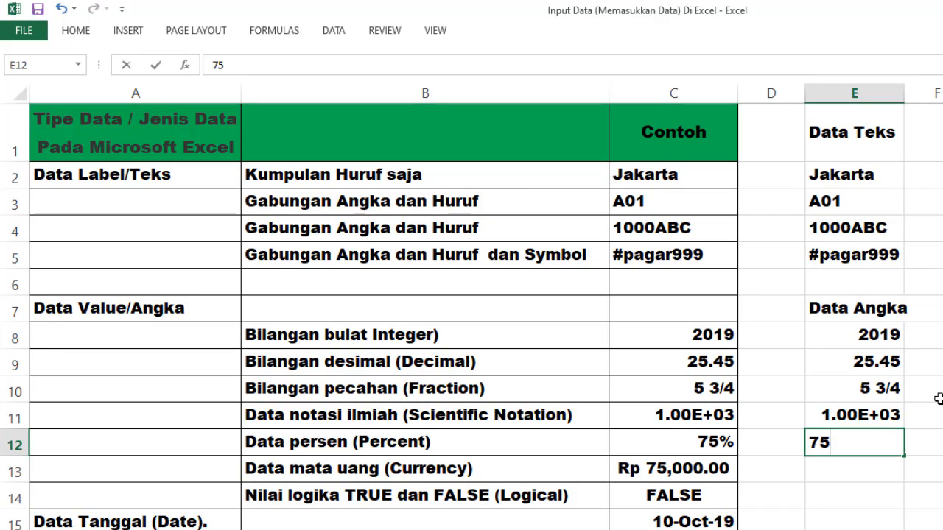
pyautogui.write('%')
pyautogui.press('Return')
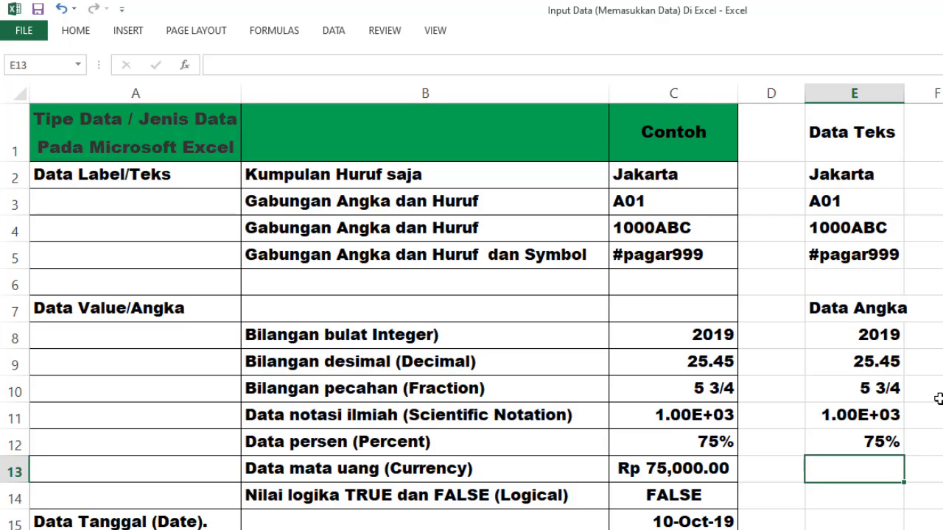
# - Enter 75000 in E13 and format that cell as Currency
pyautogui.write('75000')
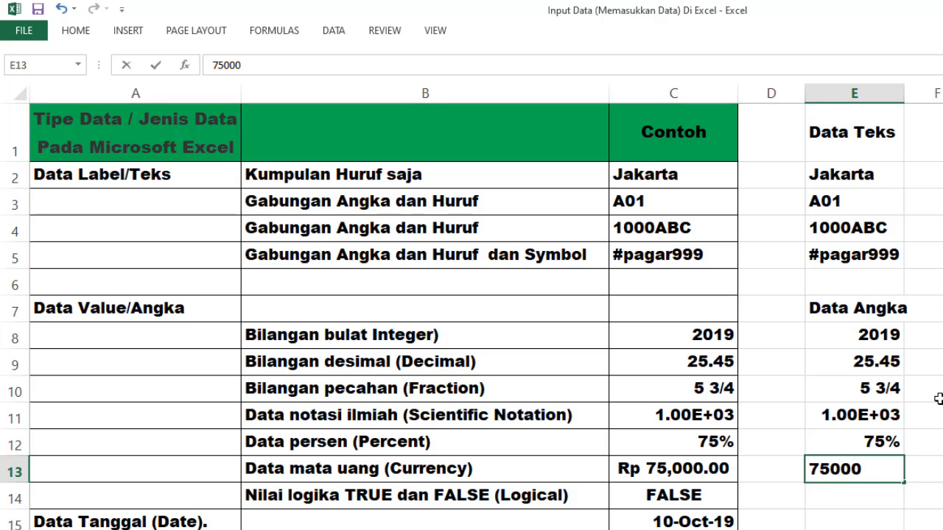
pyautogui.press('Return')
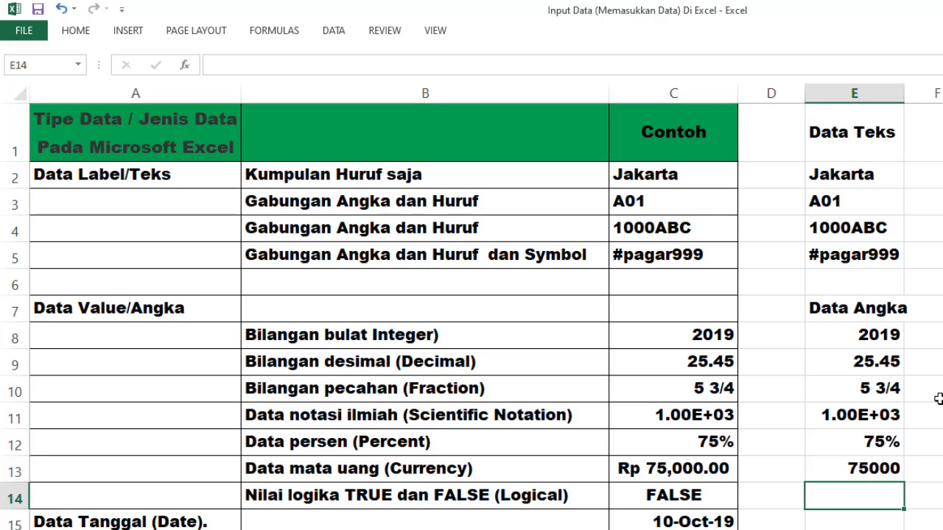
pyautogui.click(860, 472)
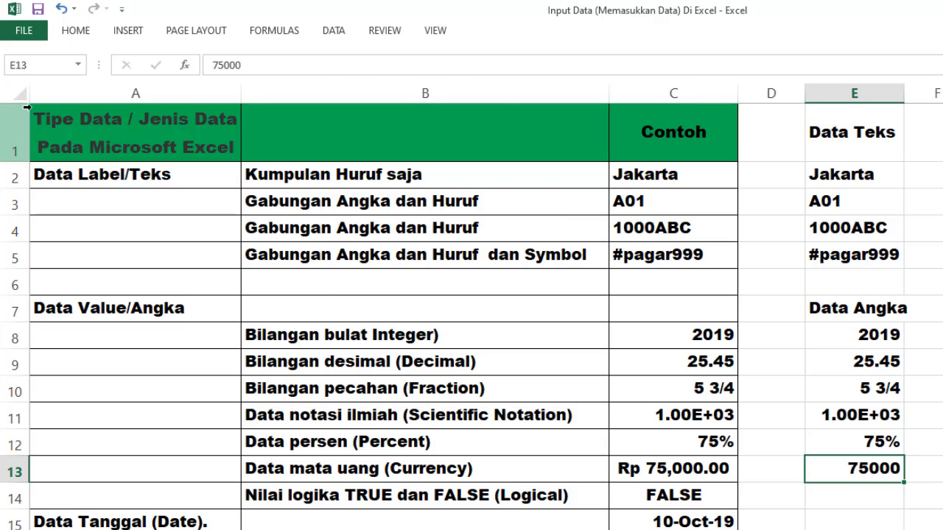
pyautogui.click(76, 30)
pyautogui.click(614, 60)
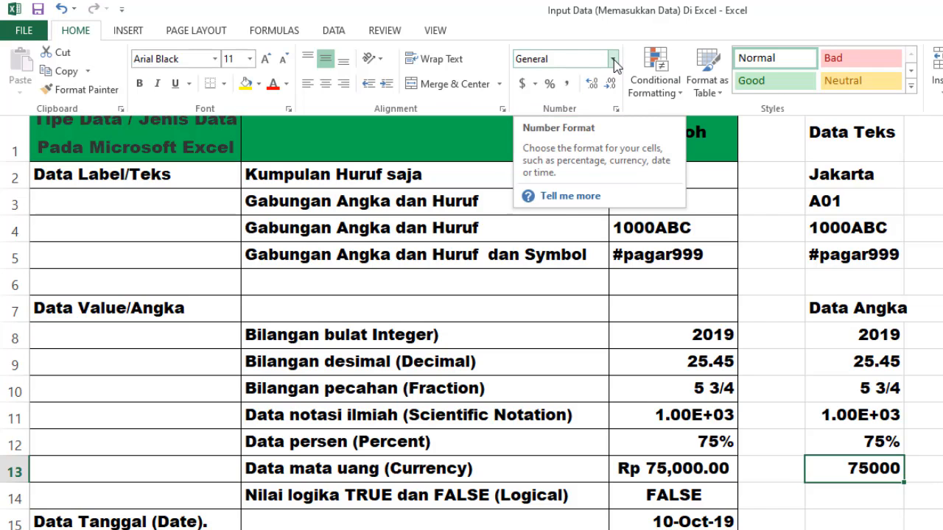
pyautogui.click(613, 61)
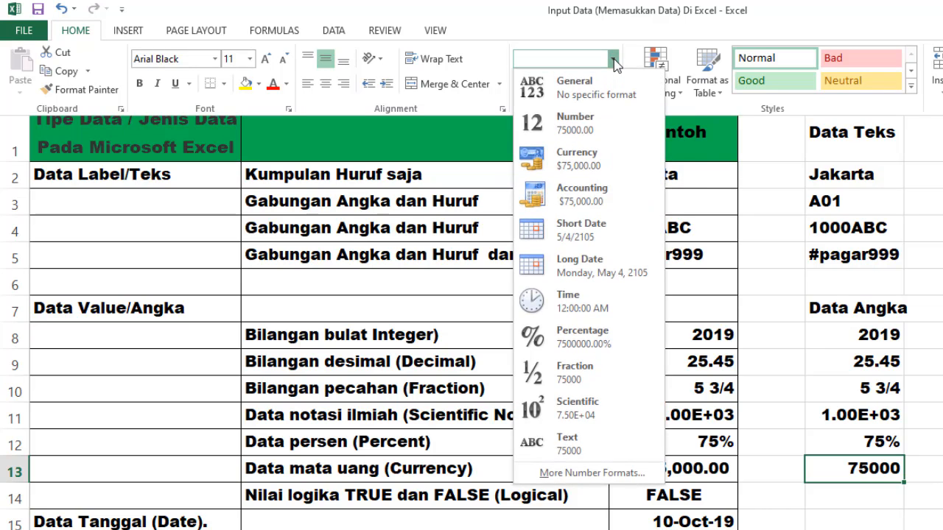
pyautogui.click(571, 164)
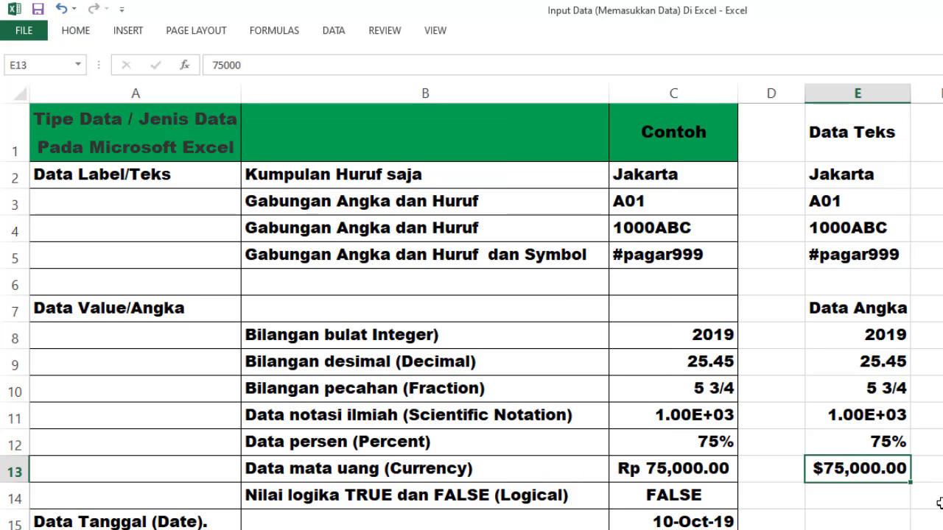
pyautogui.press('Return')
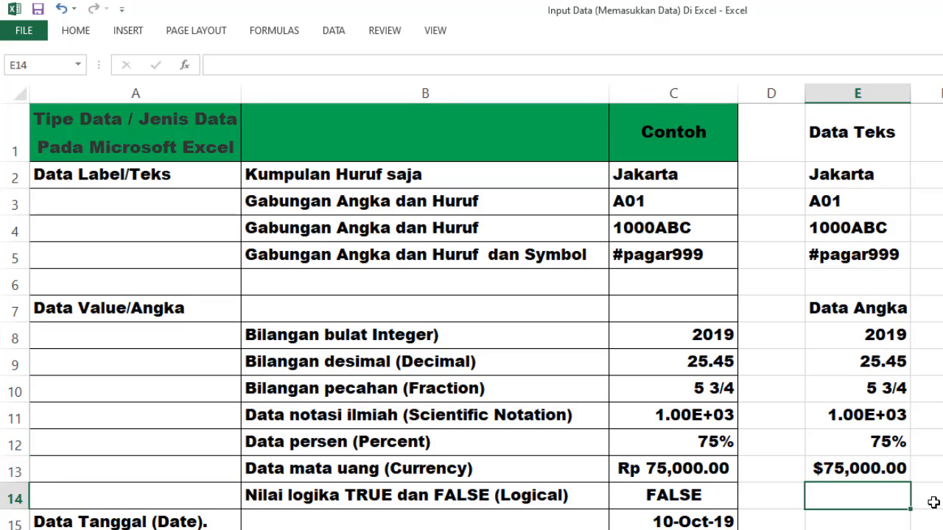
# - Enter the logical value TRUE in E14 and the date 10 Oct 2019 in E15
pyautogui.write('True')
pyautogui.press('Return')
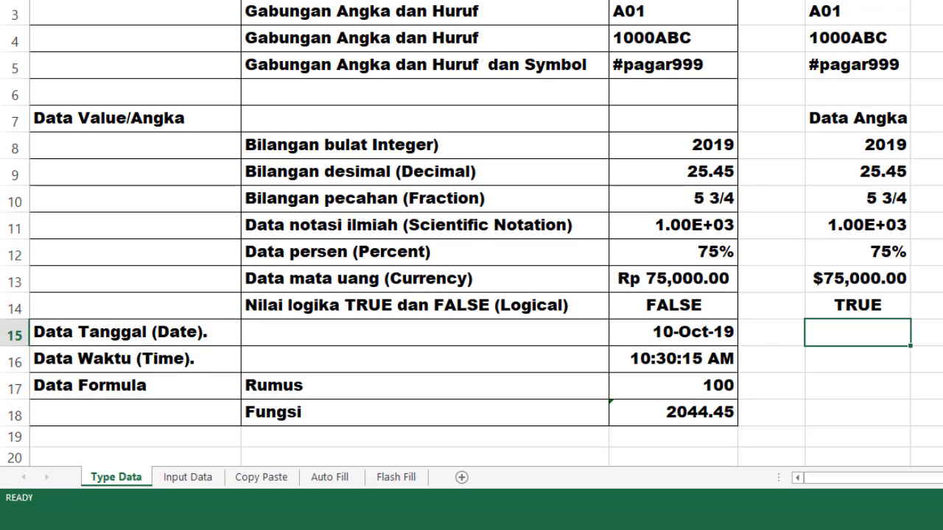
pyautogui.write('10 Oct 2019')
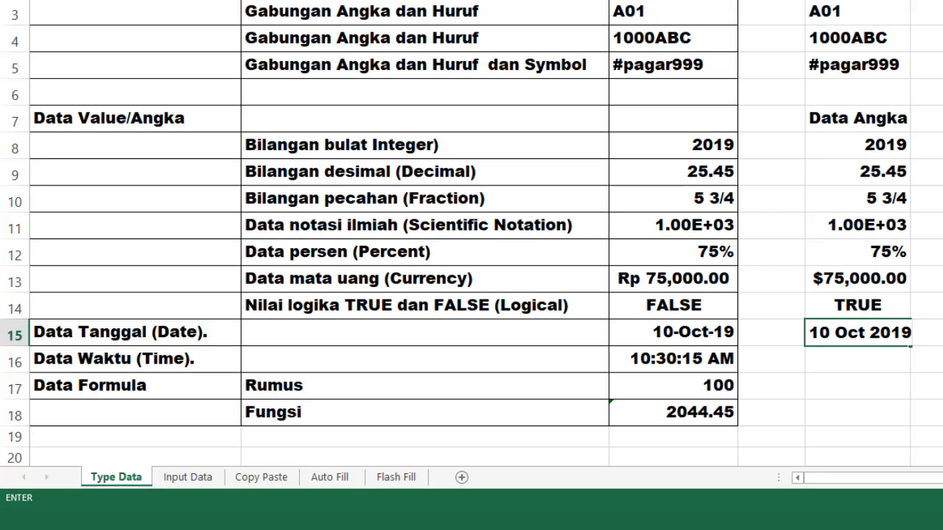
pyautogui.press('Return')
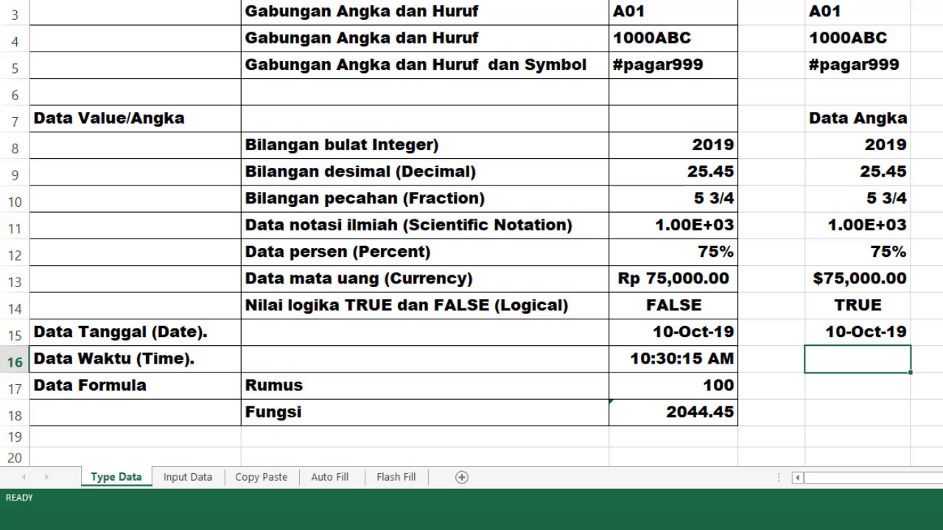
# - Enter the time 10:30:15 AM in E16 and the formula =1000/10 in E17
pyautogui.write('10:30:')
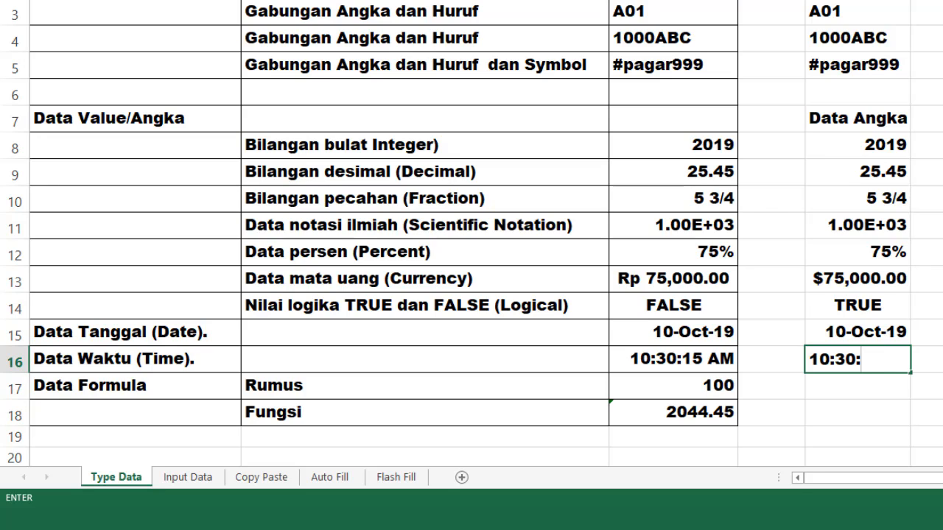
pyautogui.write('15 AM')
pyautogui.press('Return')
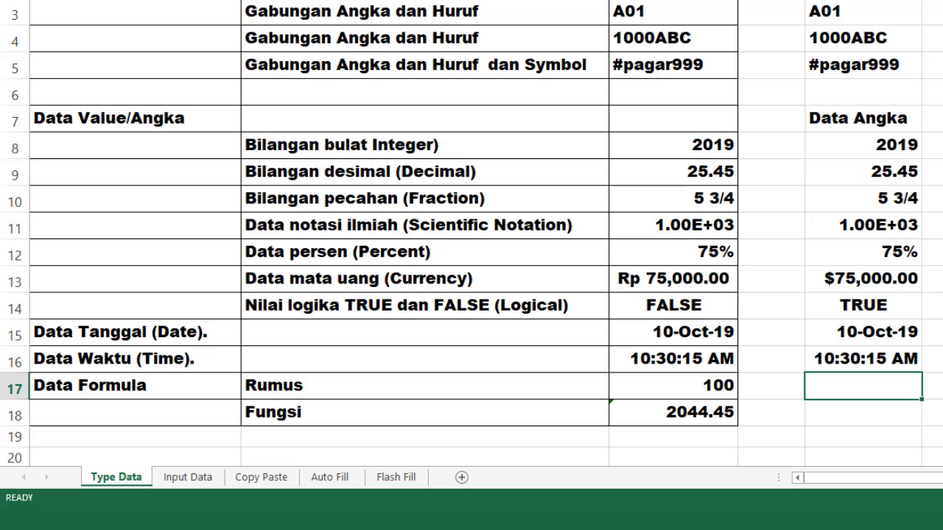
pyautogui.write('=100')
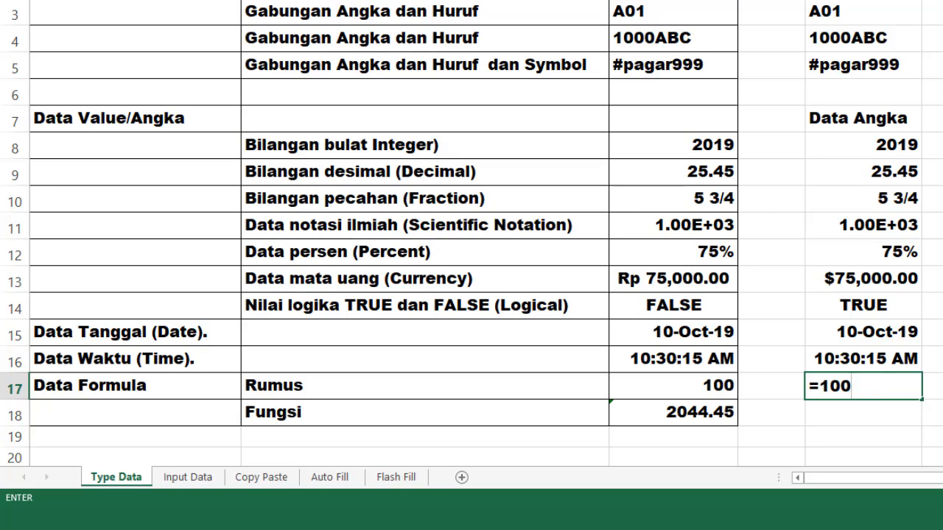
pyautogui.write('0/10')
pyautogui.press('Return')
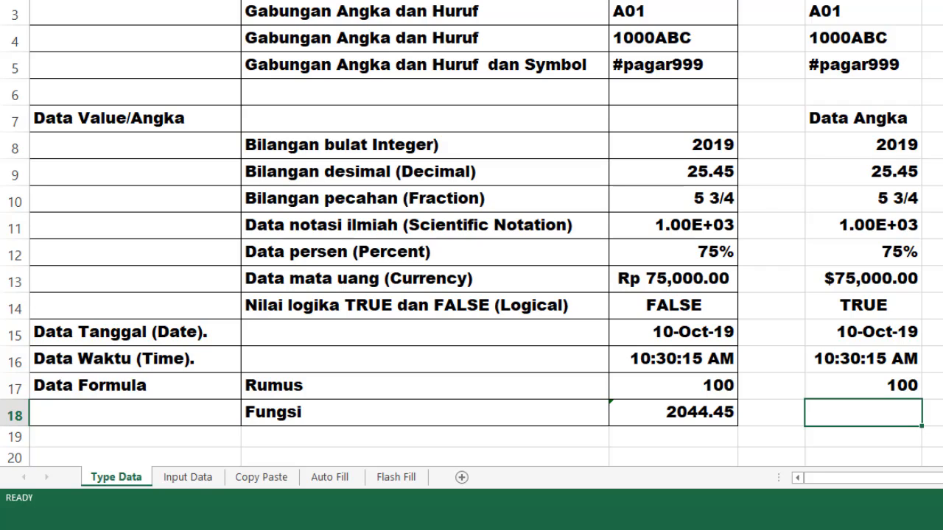
# - Add up E8:E9 with a SUM function in E18
pyautogui.write('=s')
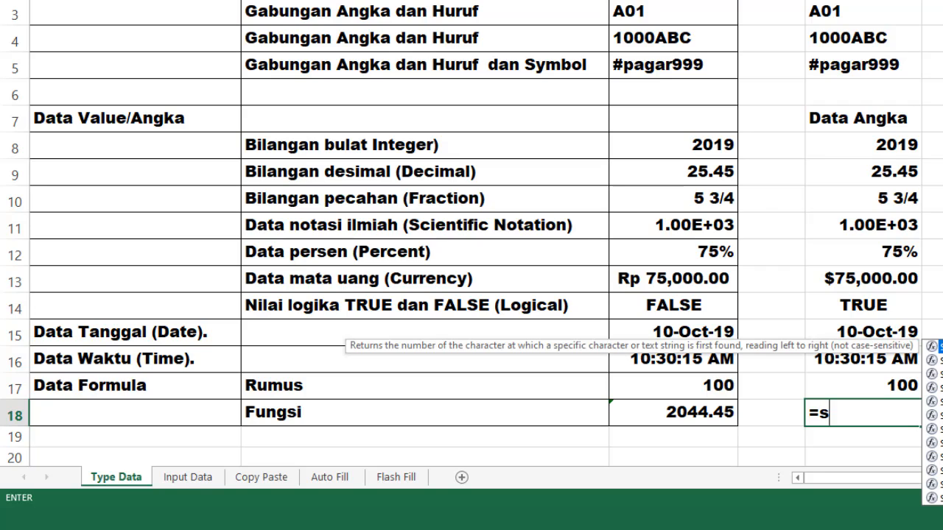
pyautogui.write('um')
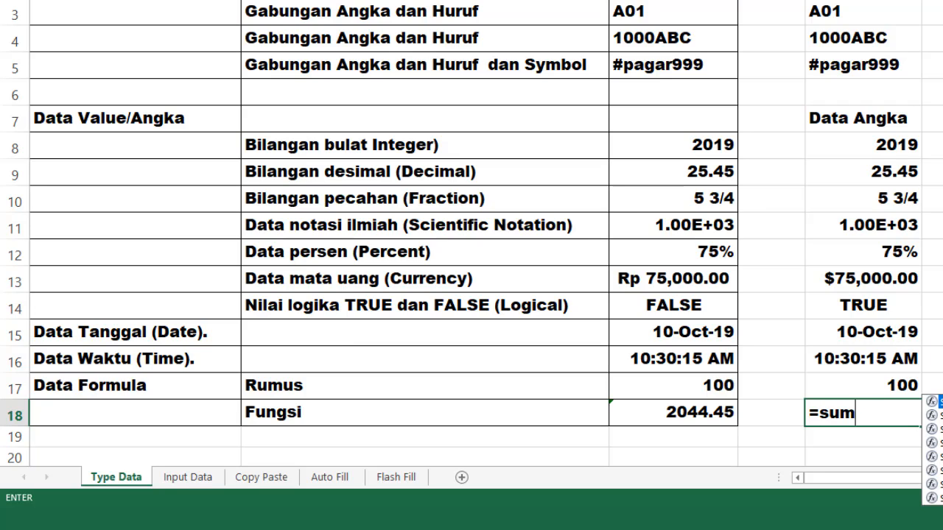
pyautogui.press('Tab')
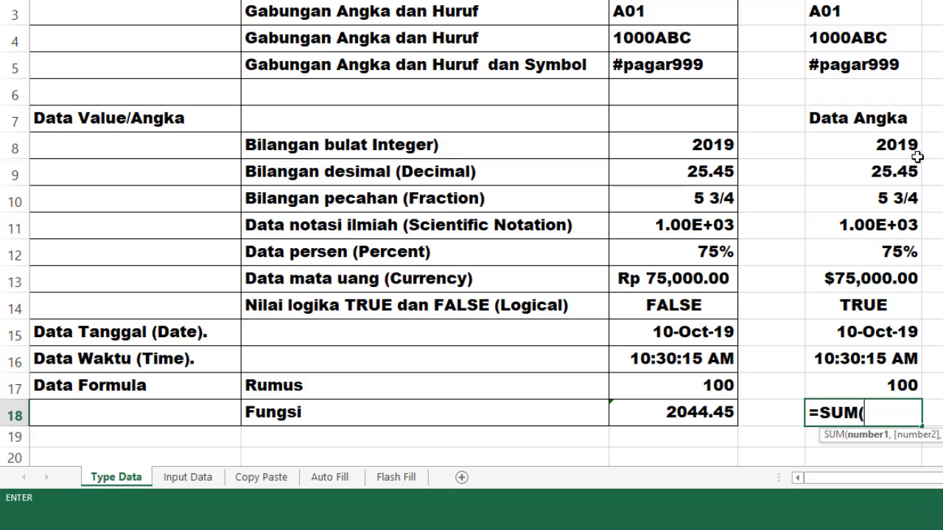
pyautogui.moveTo(900, 145); pyautogui.dragTo(894, 169)
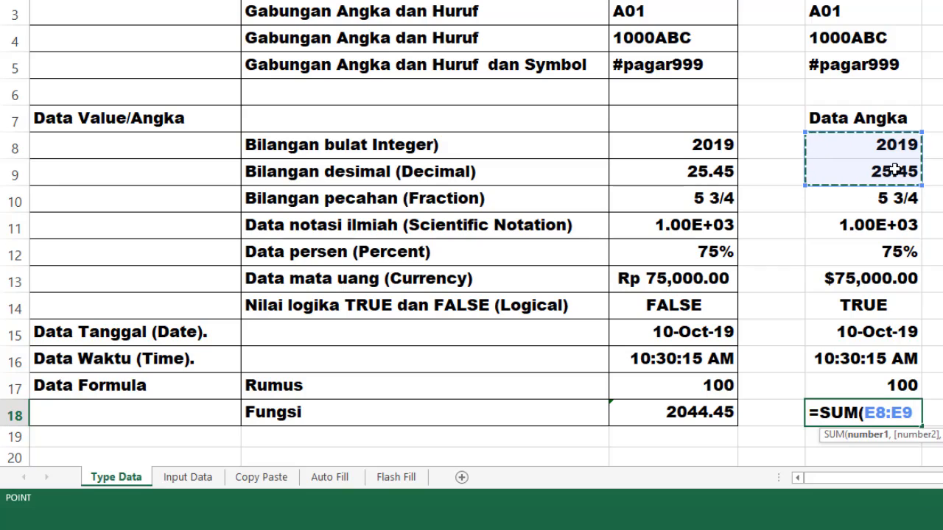
pyautogui.write(')')
pyautogui.press('Return')
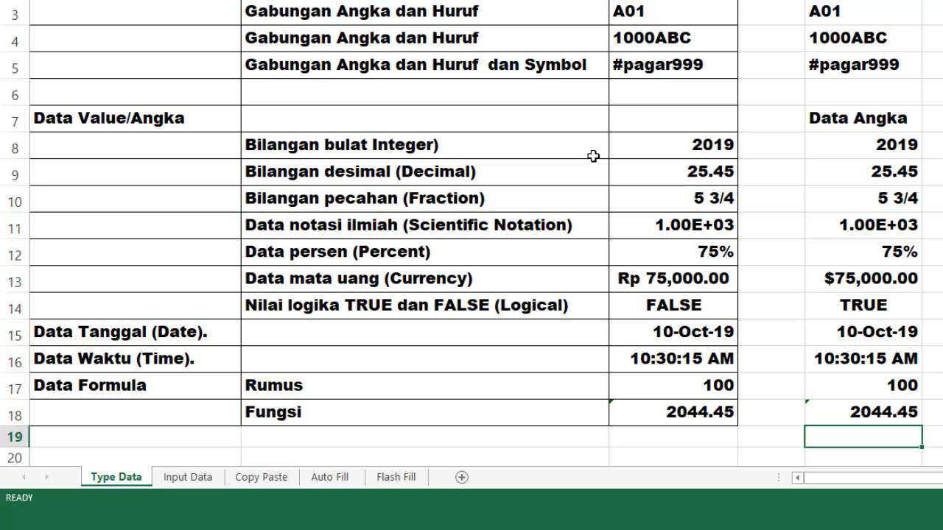
# - Extend the text in E2 to "Jakarta Pusat" by editing its existing content
pyautogui.click(863, 0)
pyautogui.click(863, 0)
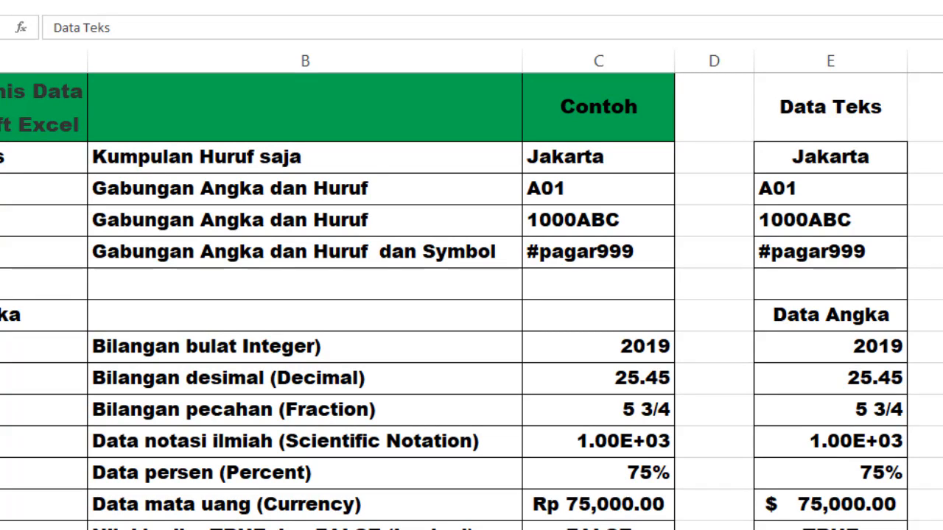
pyautogui.click(827, 159)
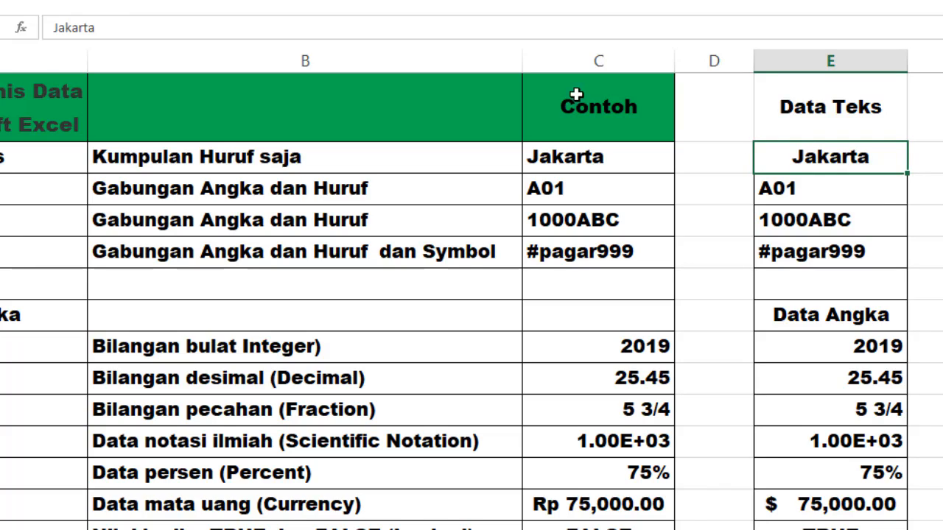
pyautogui.click(120, 27)
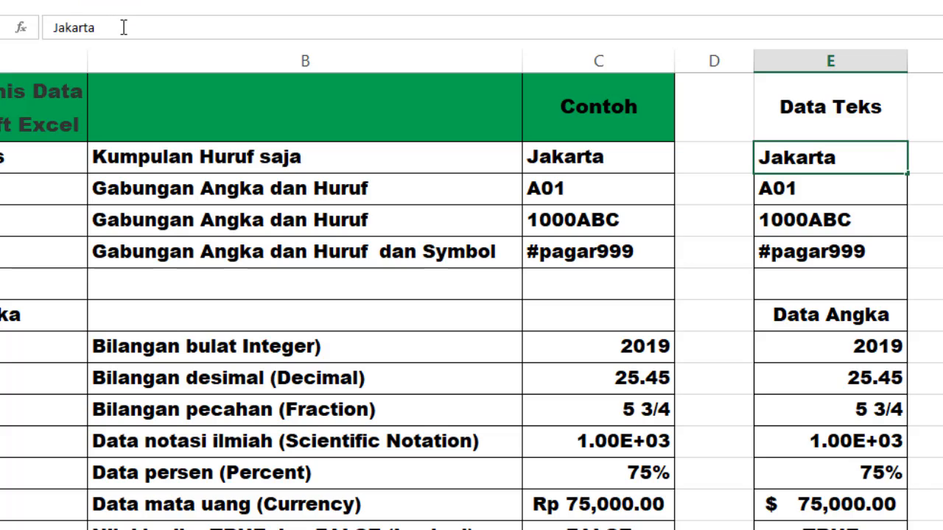
pyautogui.write('Pusat')
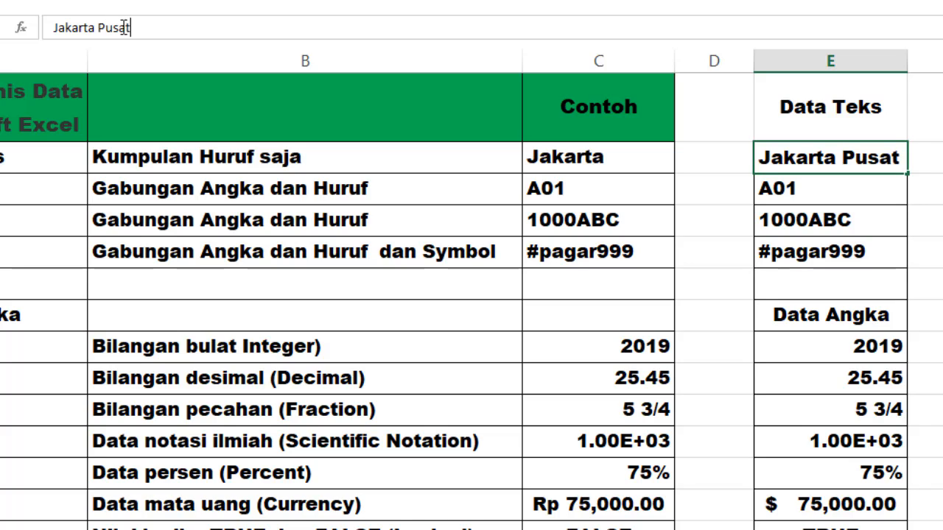
pyautogui.press('Return')
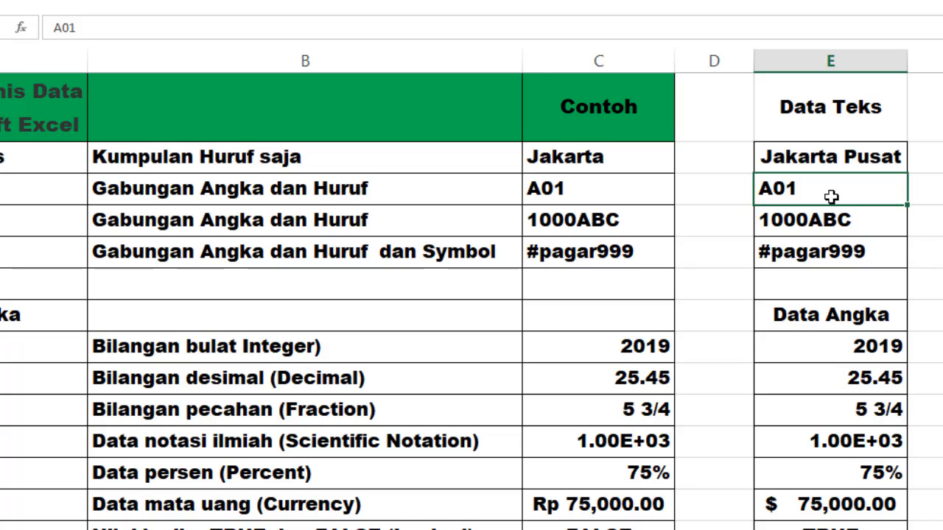
# - Extend the code in E3 to "A010203" by editing its existing content
pyautogui.click(99, 28)
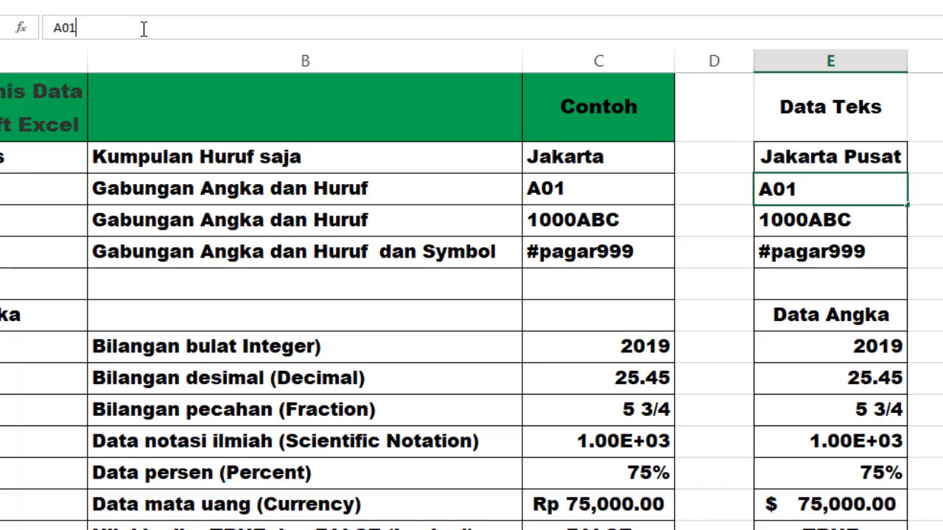
pyautogui.write('020')
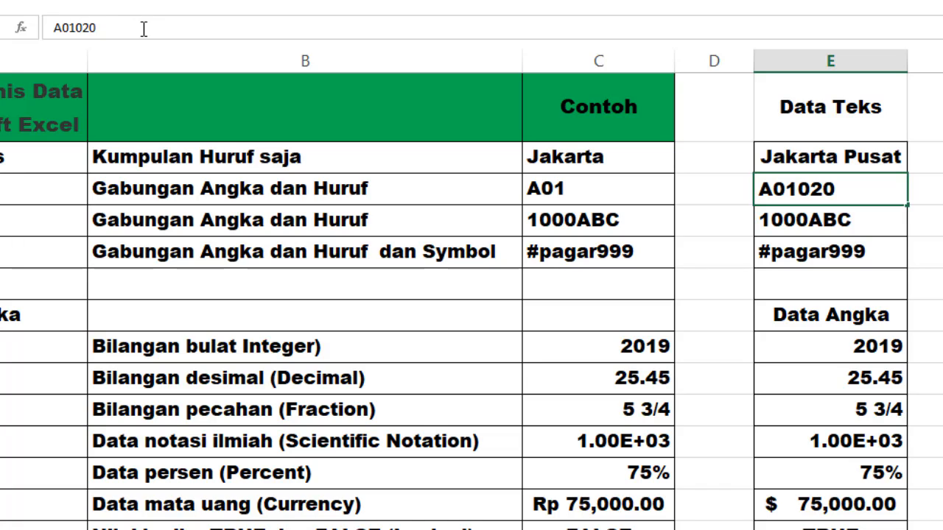
pyautogui.write('3')
pyautogui.press('Return')
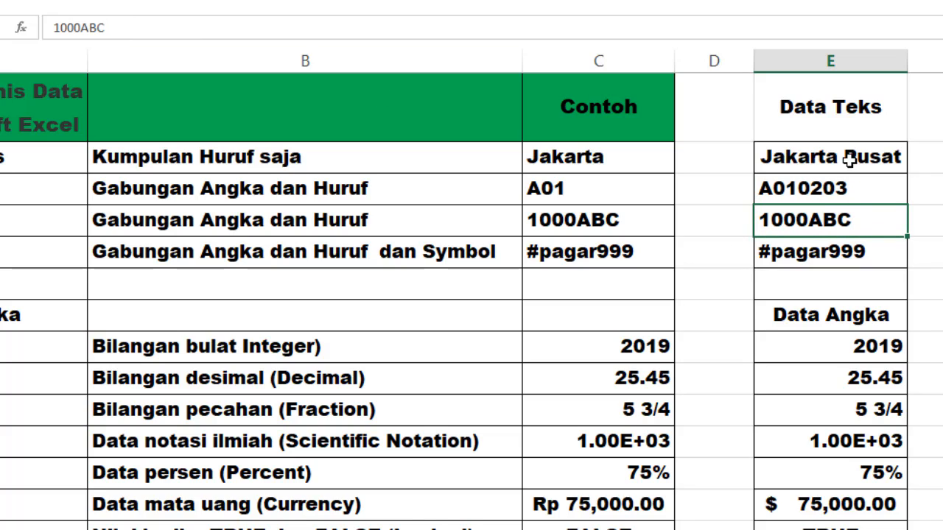
# - Shorten the text in E2 to "Jakarta" by deleting the word "Pusat" within the cell
pyautogui.moveTo(849, 161); pyautogui.dragTo(850, 187)
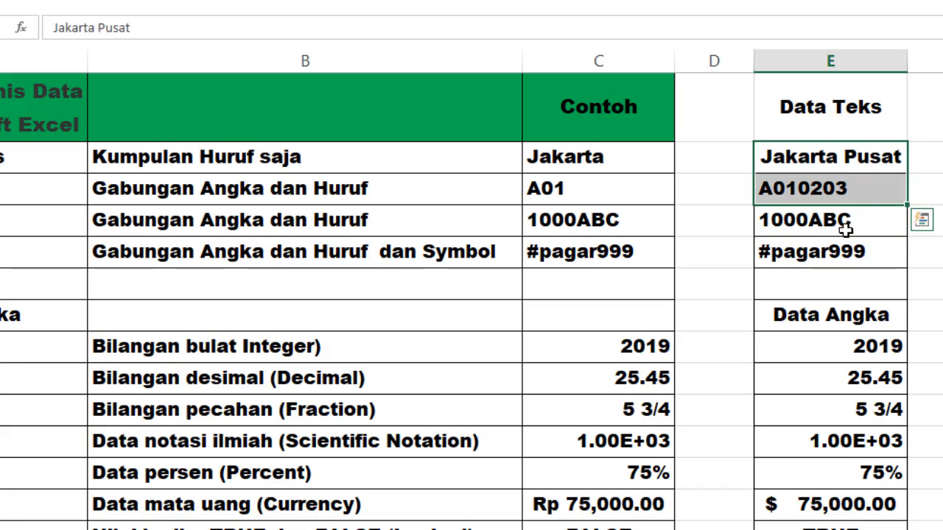
pyautogui.hotkey('shift', 'Up')
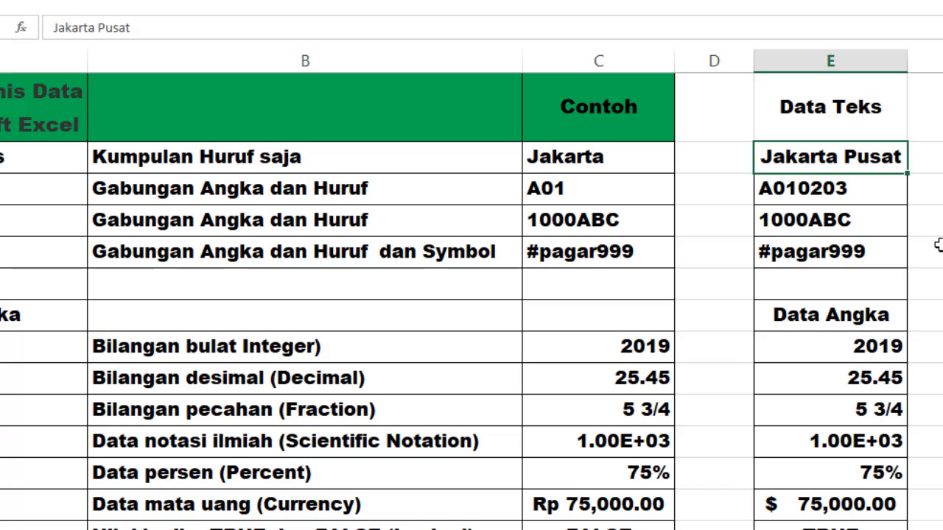
pyautogui.doubleClick(809, 161)
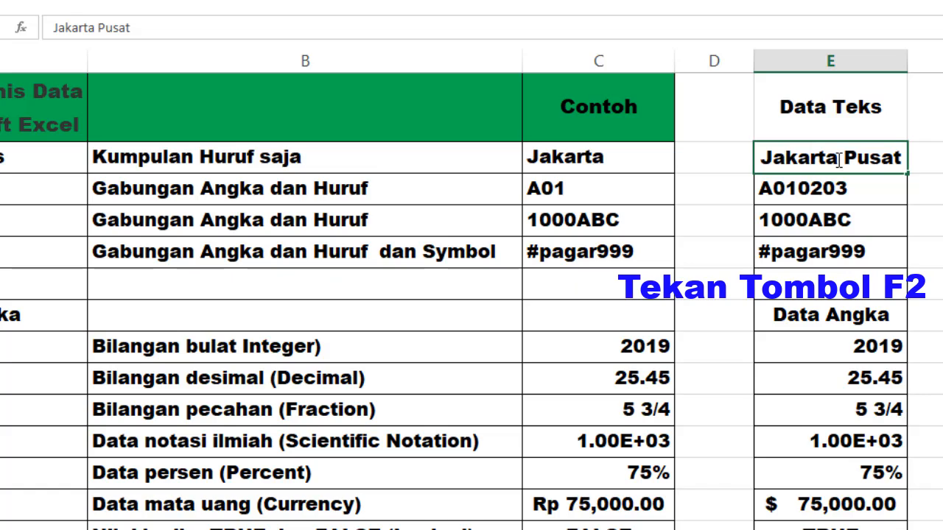
pyautogui.moveTo(838, 161); pyautogui.dragTo(932, 160)
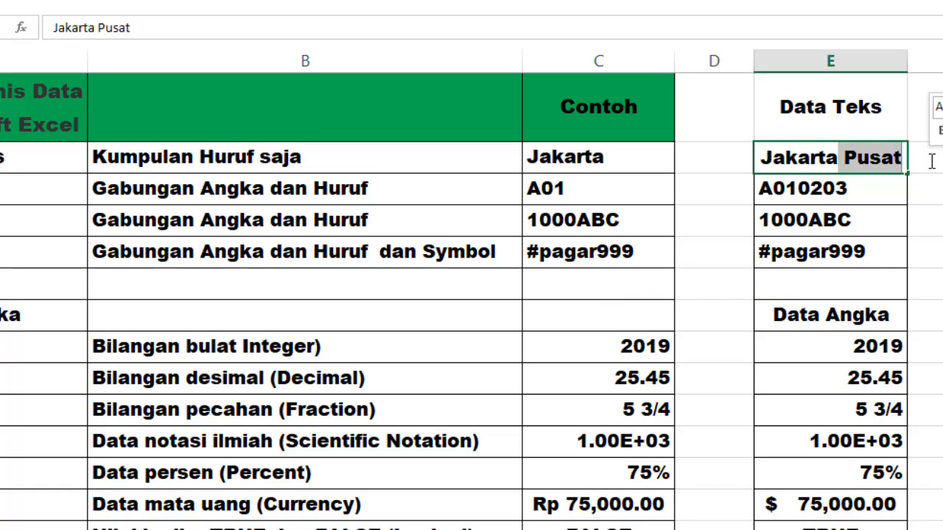
pyautogui.press('BackSpace')
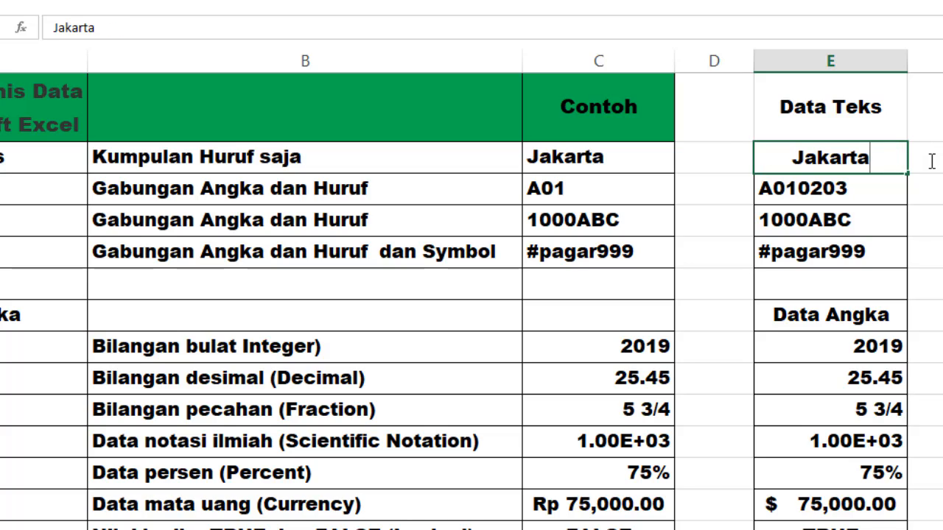
pyautogui.press('Return')
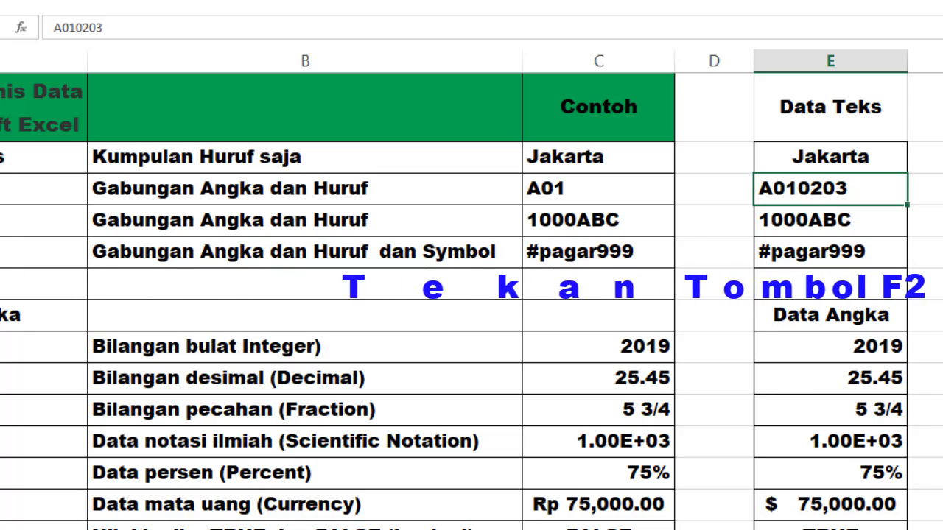
# - Shorten the code in E3 to "A01" by removing its trailing digits within the cell
pyautogui.press('F2')
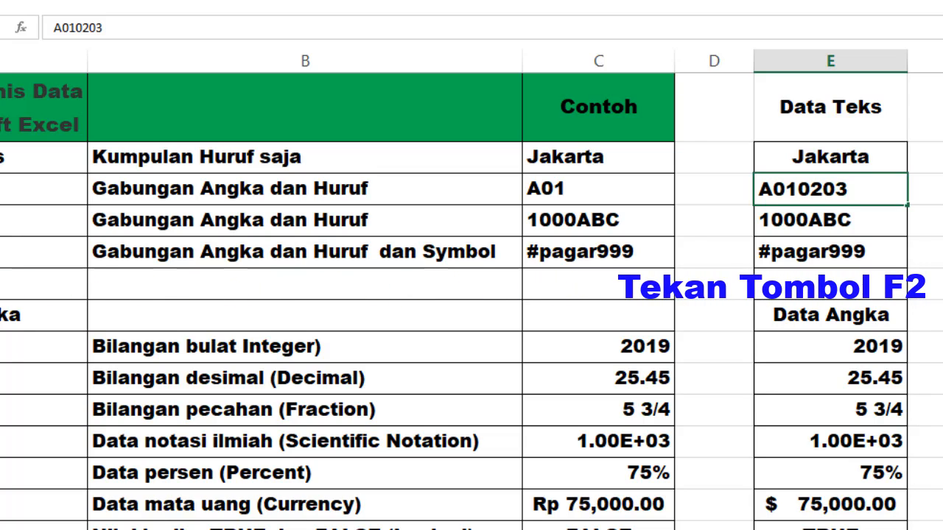
pyautogui.press('BackSpace')
pyautogui.press('BackSpace')
pyautogui.press('BackSpace')
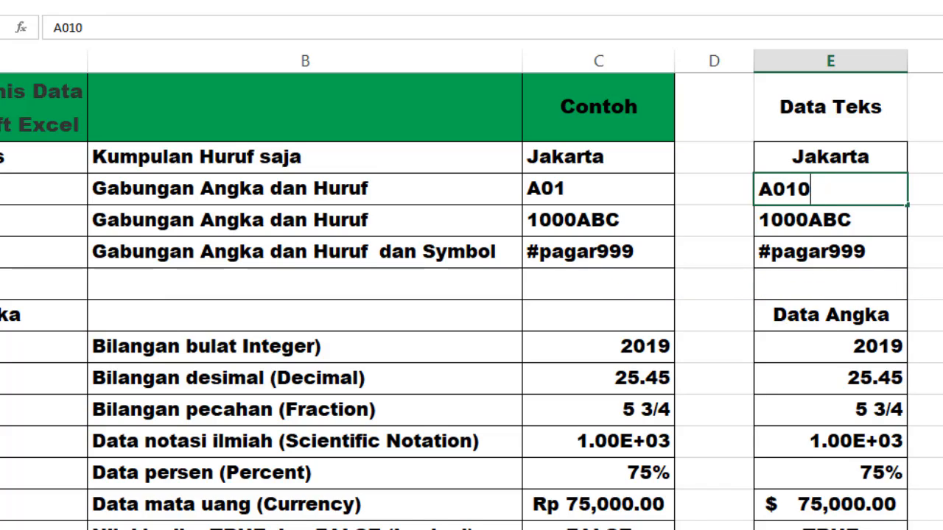
pyautogui.press('BackSpace')
pyautogui.press('Return')
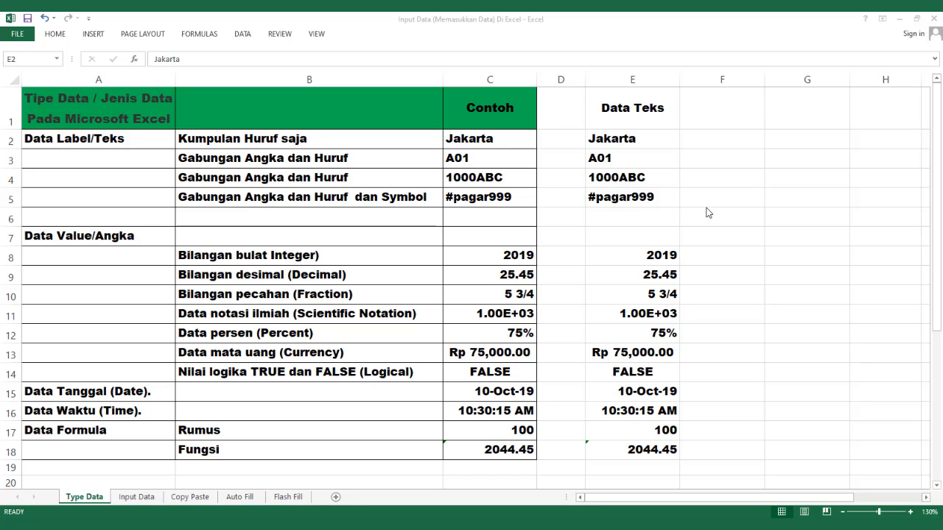
# - Cut "Jakarta" from E2 and paste it into F2
pyautogui.moveTo(739, 499); pyautogui.dragTo(812, 500)
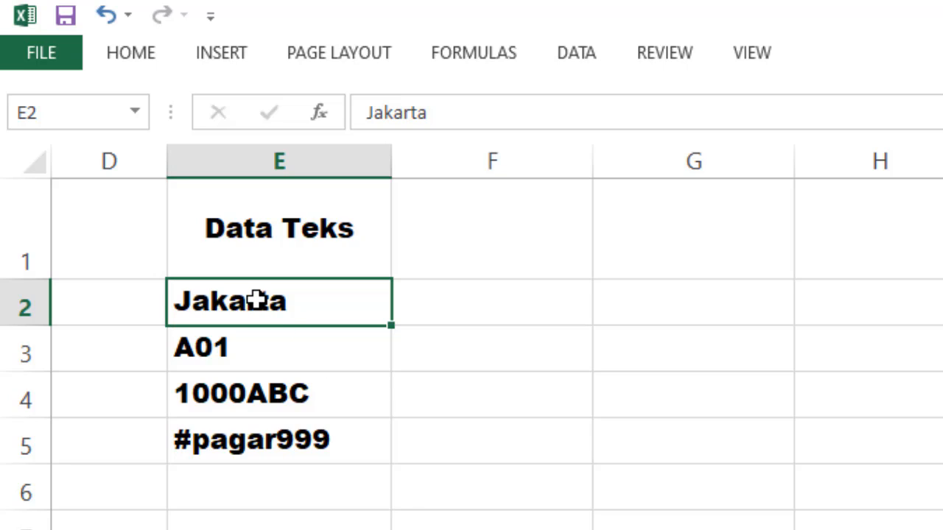
pyautogui.click(125, 55)
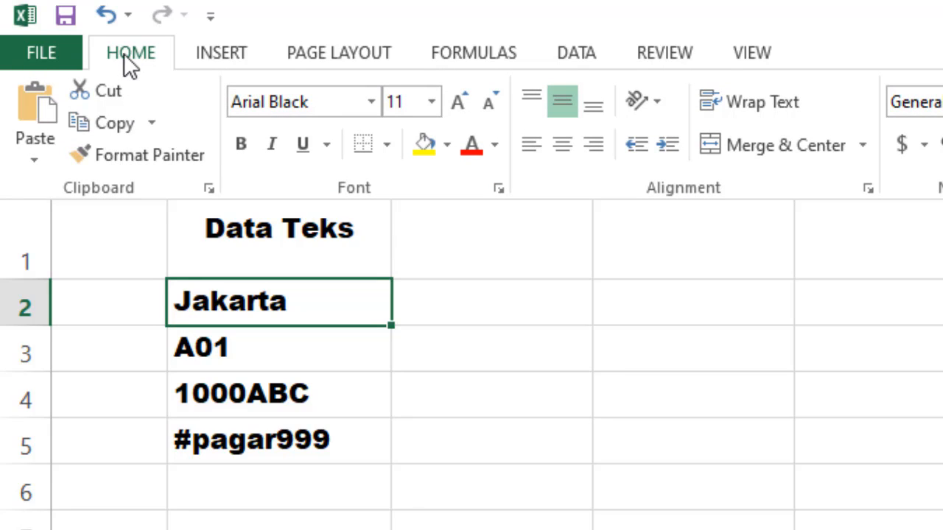
pyautogui.click(98, 93)
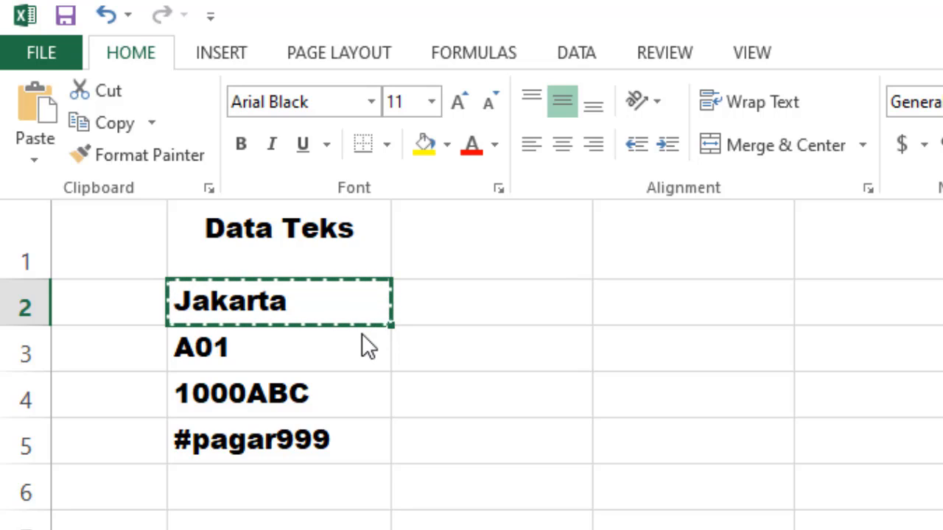
pyautogui.click(503, 301)
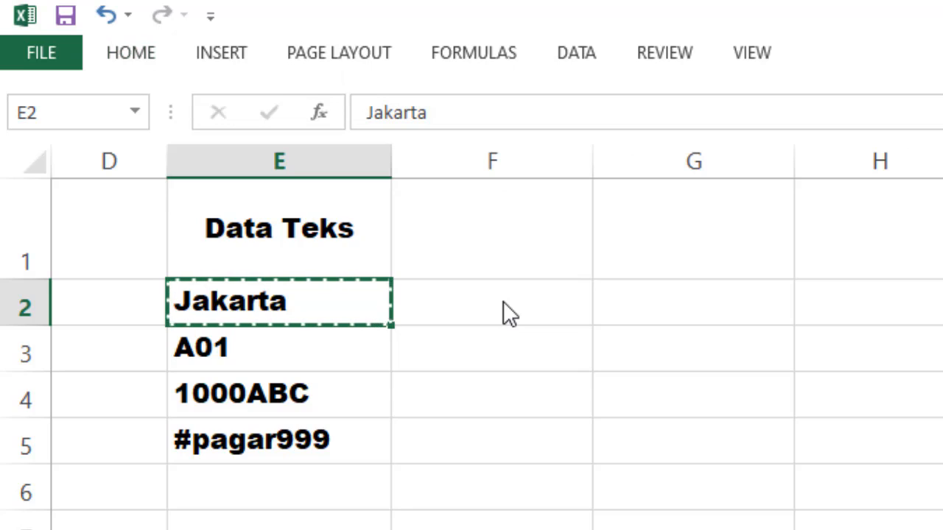
pyautogui.click(503, 301)
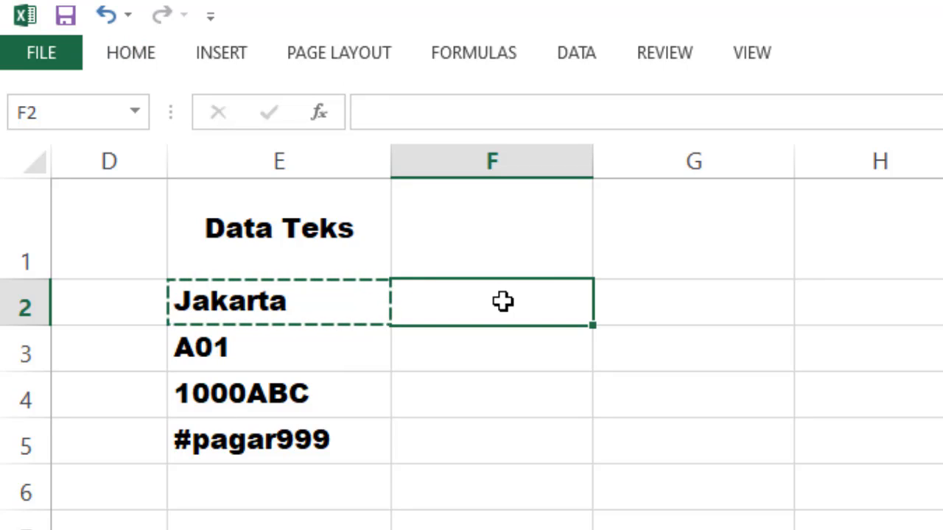
pyautogui.click(132, 56)
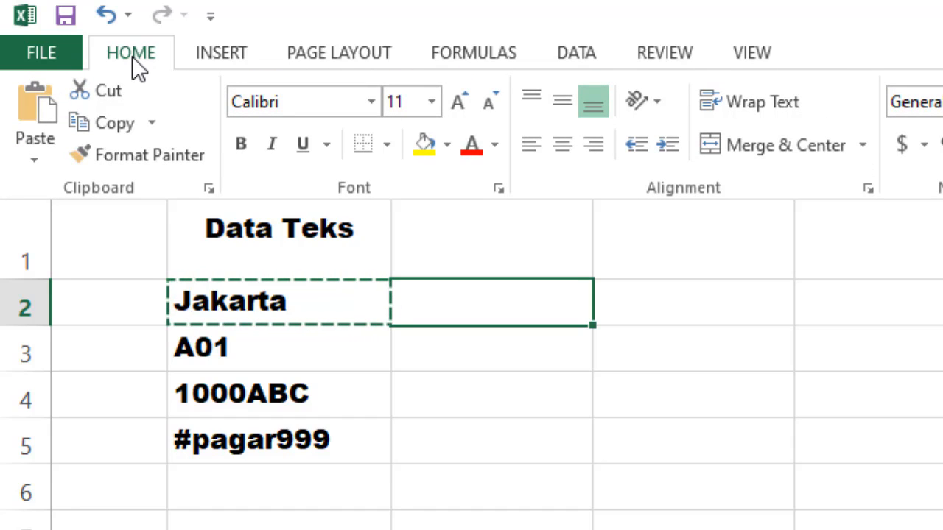
pyautogui.click(31, 156)
pyautogui.click(35, 229)
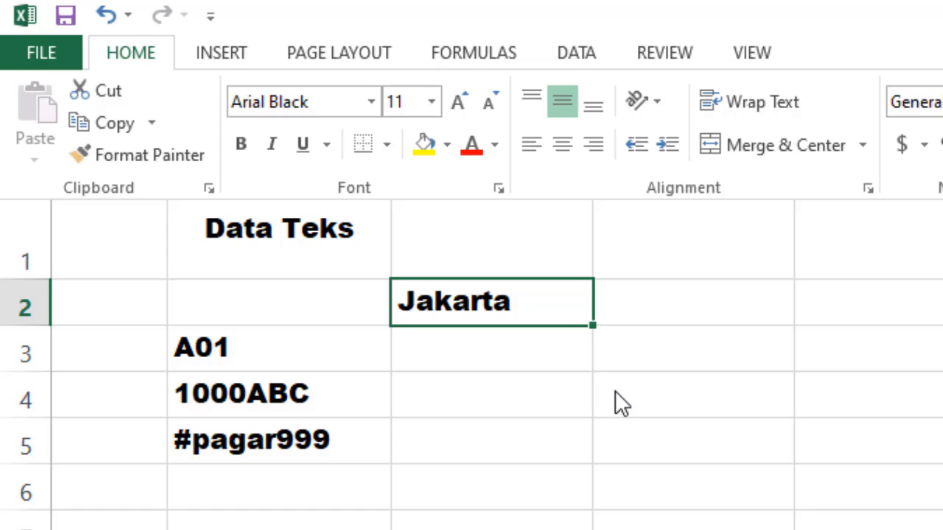
# - Cut "Jakarta" from F2 and paste it back into E2
pyautogui.click(488, 309)
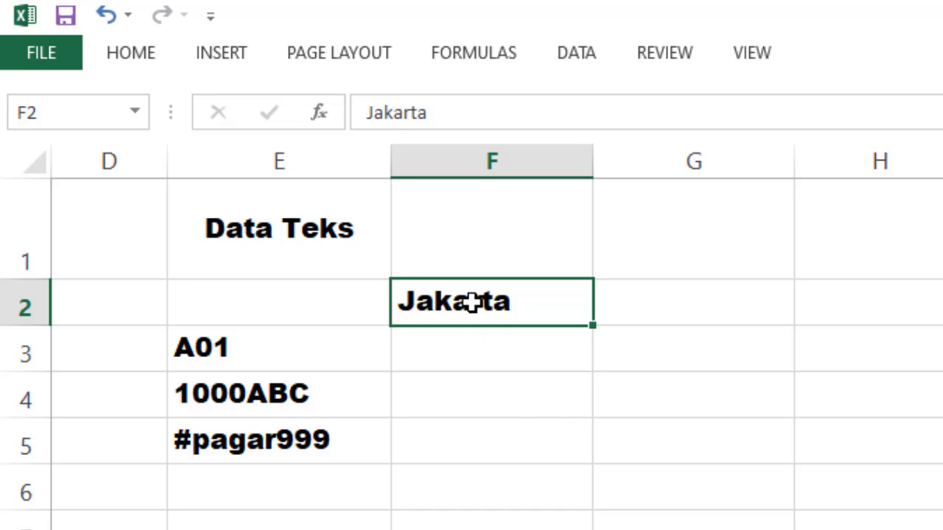
pyautogui.click(130, 53)
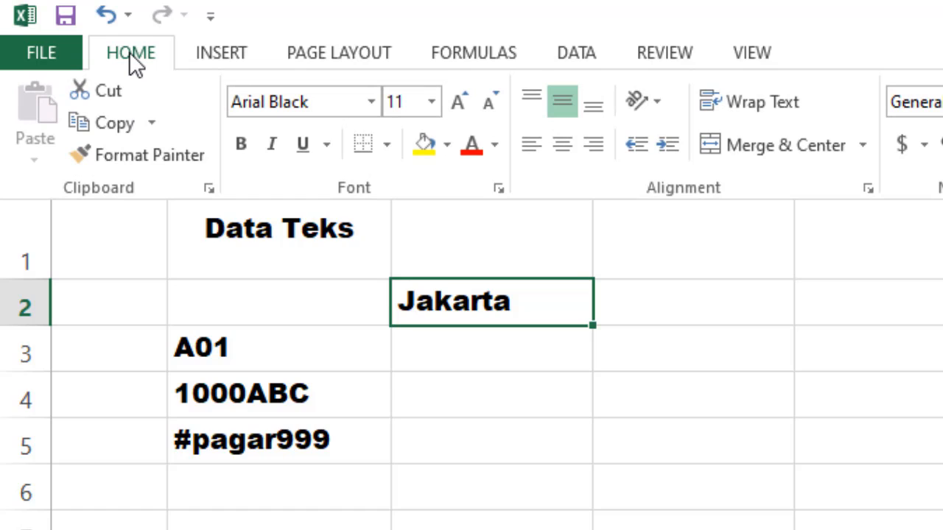
pyautogui.click(106, 93)
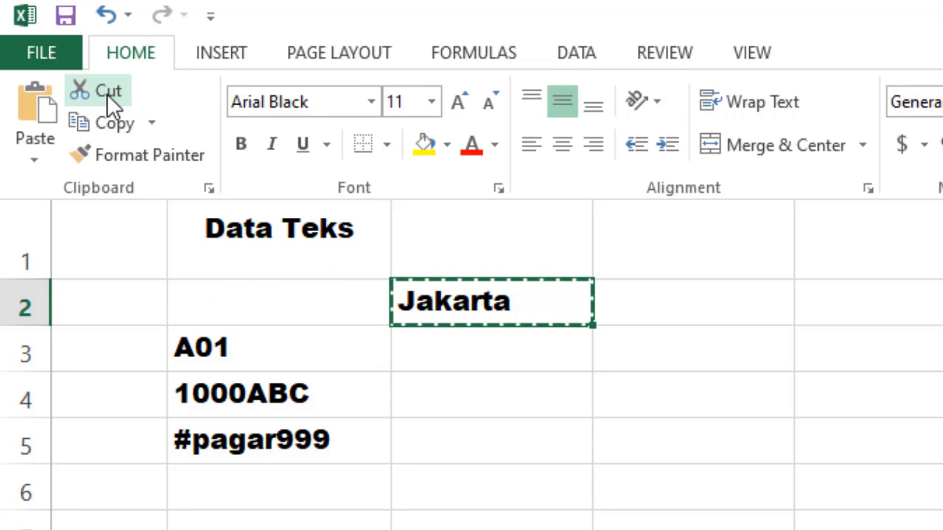
pyautogui.click(281, 300)
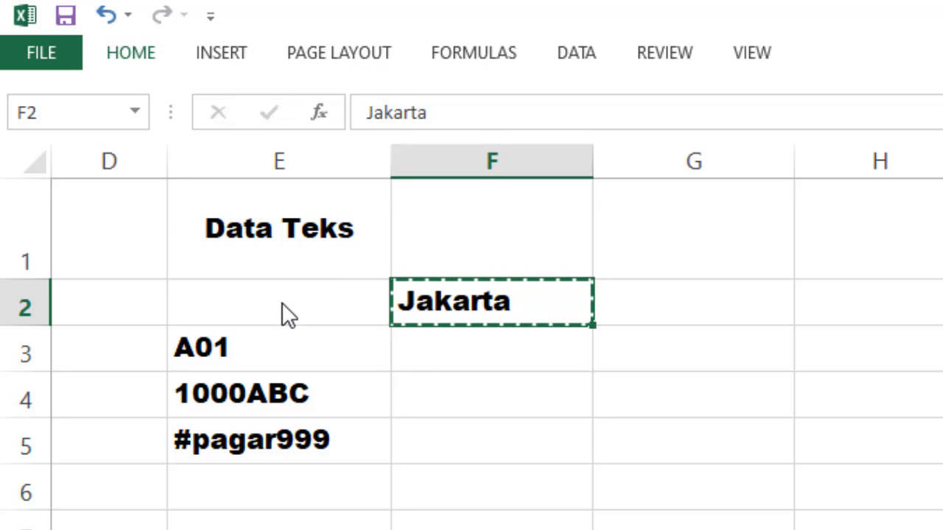
pyautogui.click(281, 302)
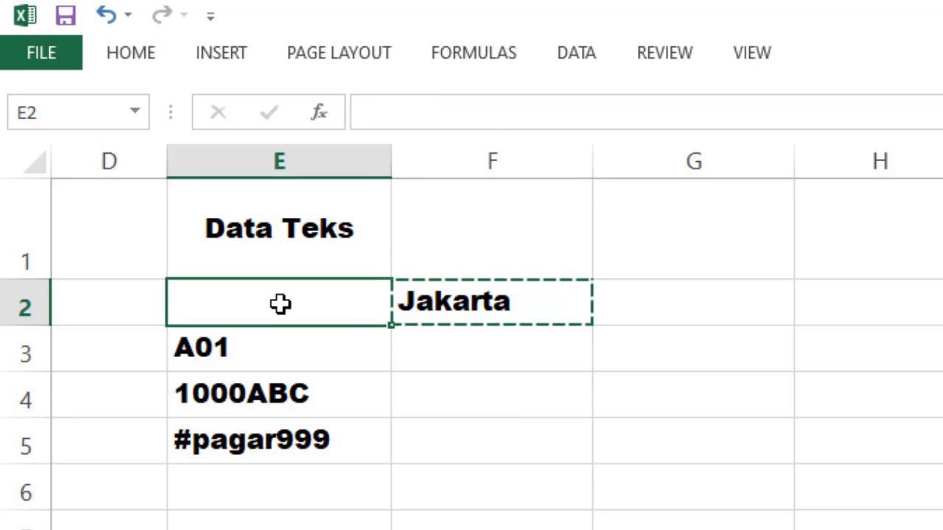
pyautogui.click(129, 51)
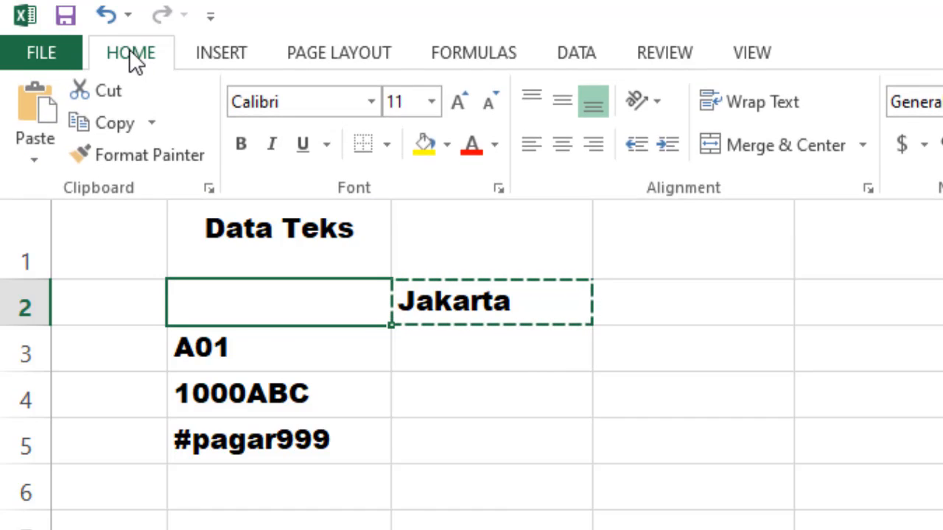
pyautogui.click(33, 158)
pyautogui.click(32, 221)
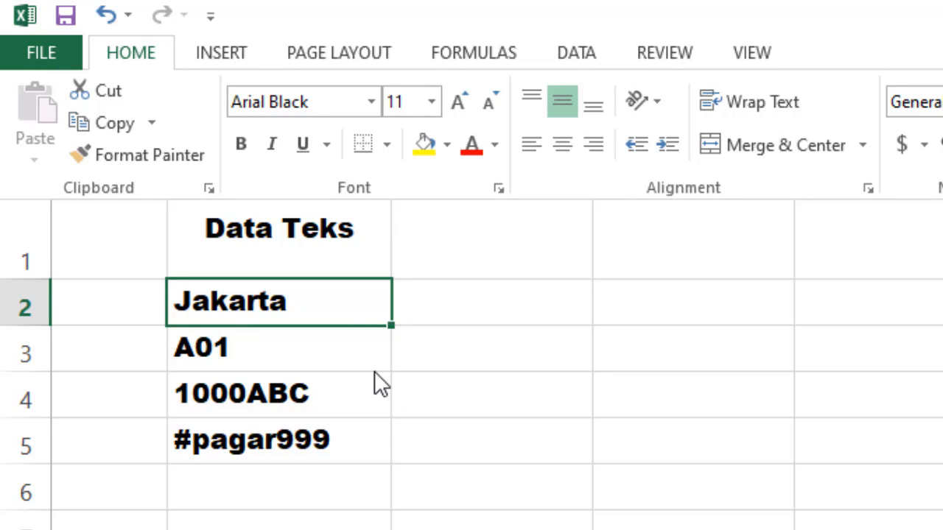
# - Move "Jakarta" from E2 to F2 with cut and paste, and return it to E2 the same way
pyautogui.click(308, 315)
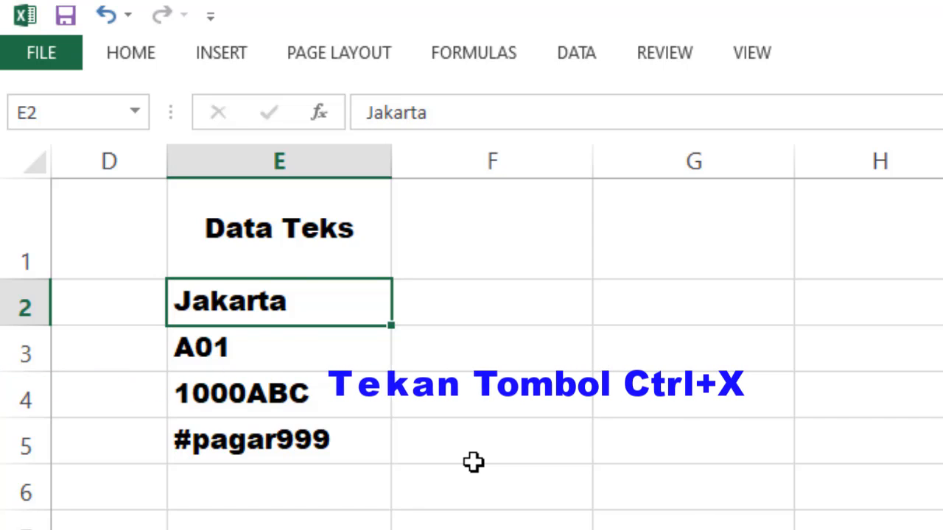
pyautogui.hotkey('ctrl', 'x')
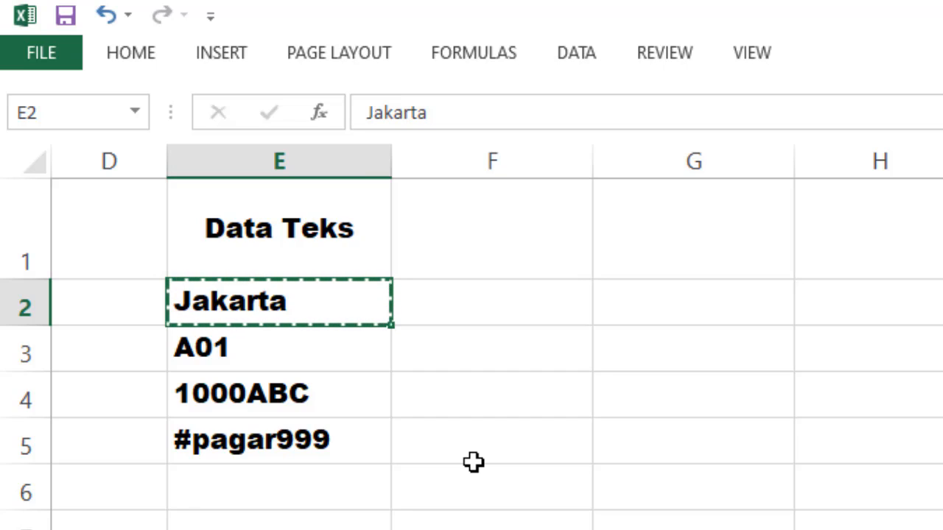
pyautogui.click(505, 305)
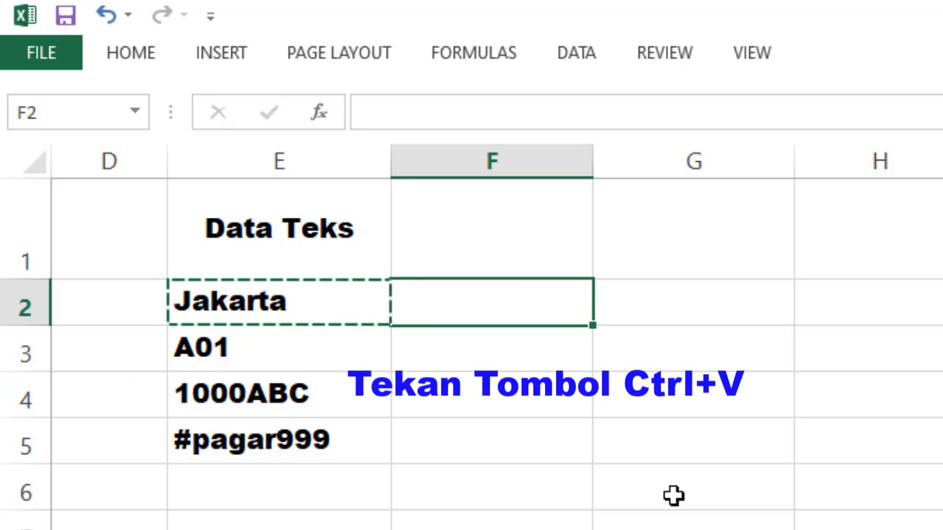
pyautogui.hotkey('ctrl', 'v')
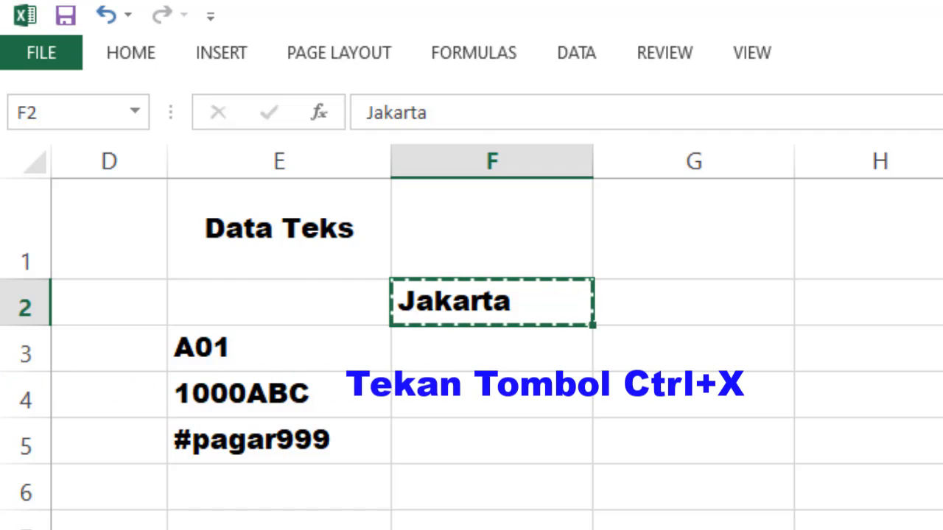
pyautogui.click(280, 305)
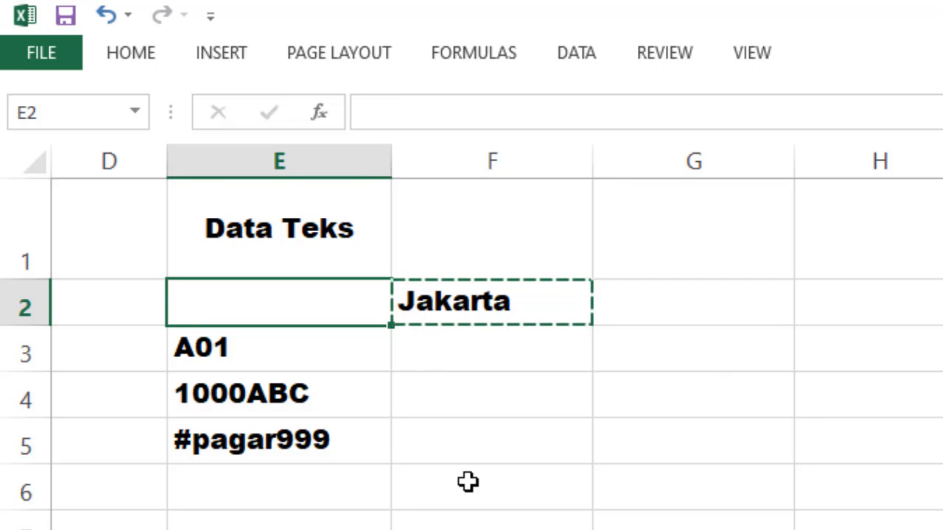
pyautogui.hotkey('ctrl', 'v')
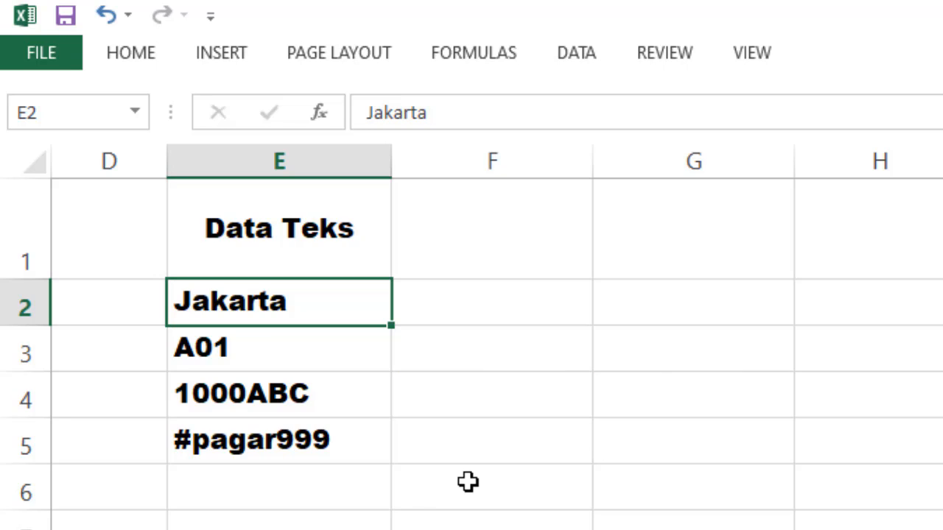
# - Undo the last change, and relocate "Jakarta" directly from E2 to F2 and back without using the clipboard
pyautogui.hotkey('ctrl', 'z')
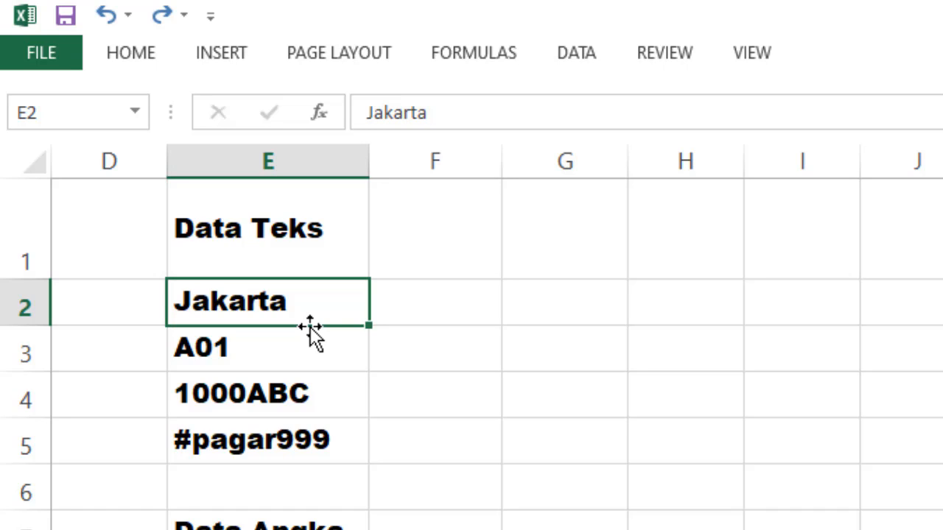
pyautogui.moveTo(310, 329); pyautogui.dragTo(382, 317)
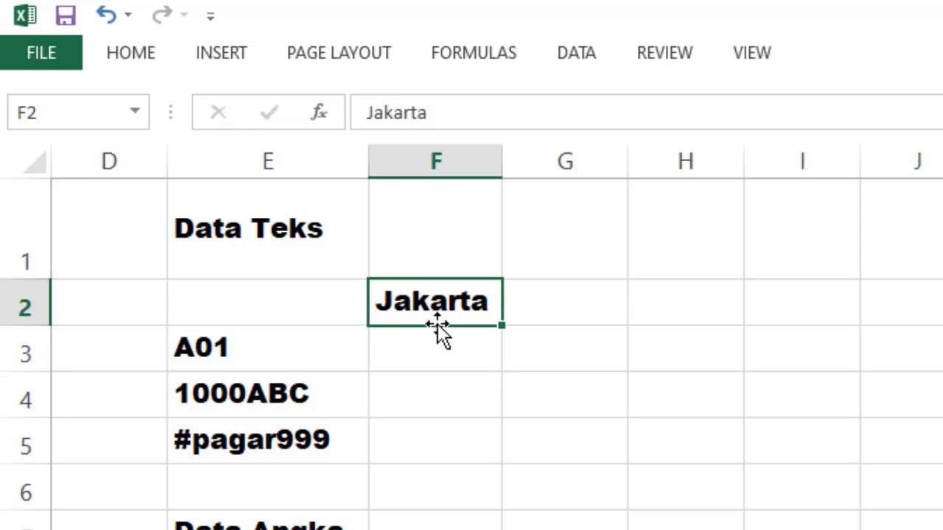
pyautogui.moveTo(427, 323); pyautogui.dragTo(326, 319)
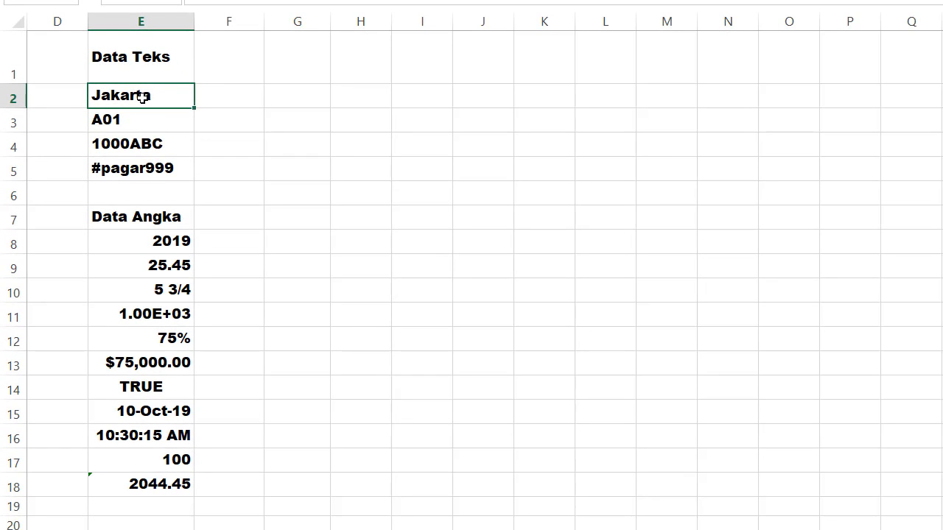
# - Cut the range E1:E18, paste it into F1:F18, and fit column F's width to its contents
pyautogui.moveTo(147, 63); pyautogui.dragTo(135, 483)
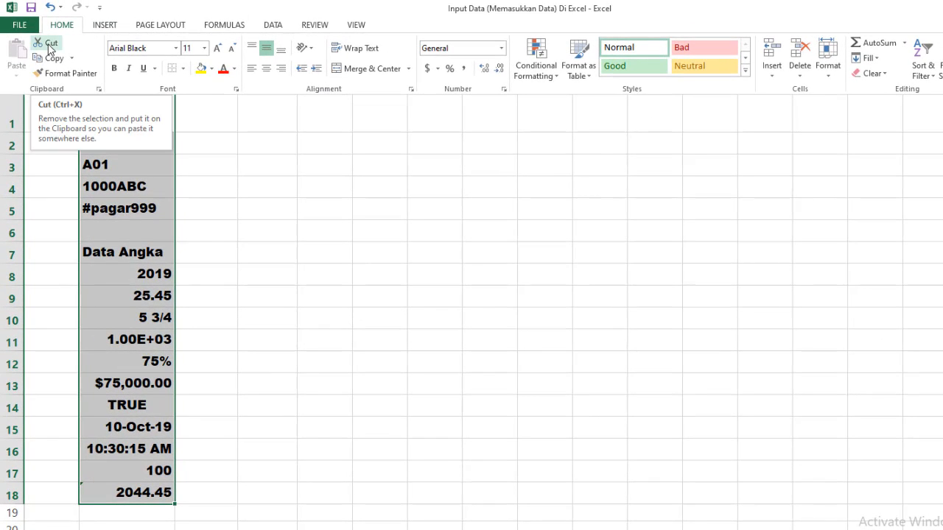
pyautogui.click(48, 44)
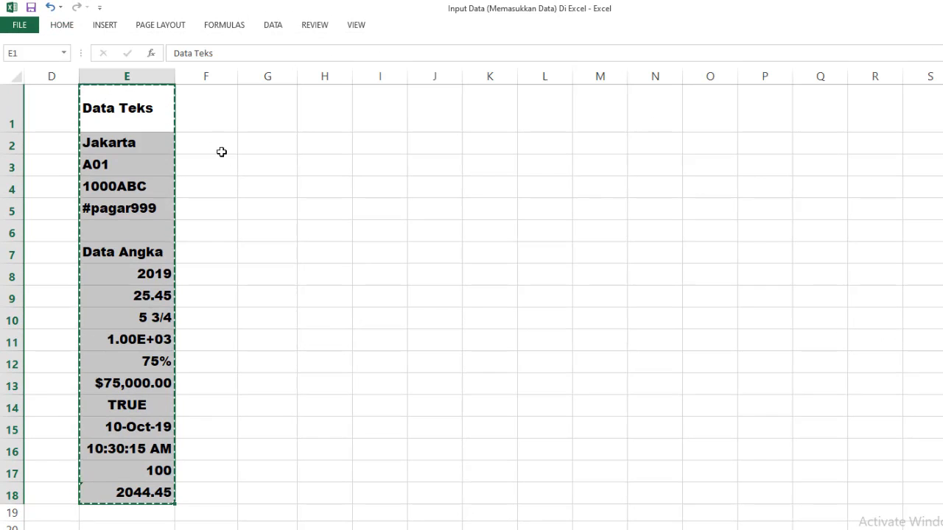
pyautogui.click(209, 120)
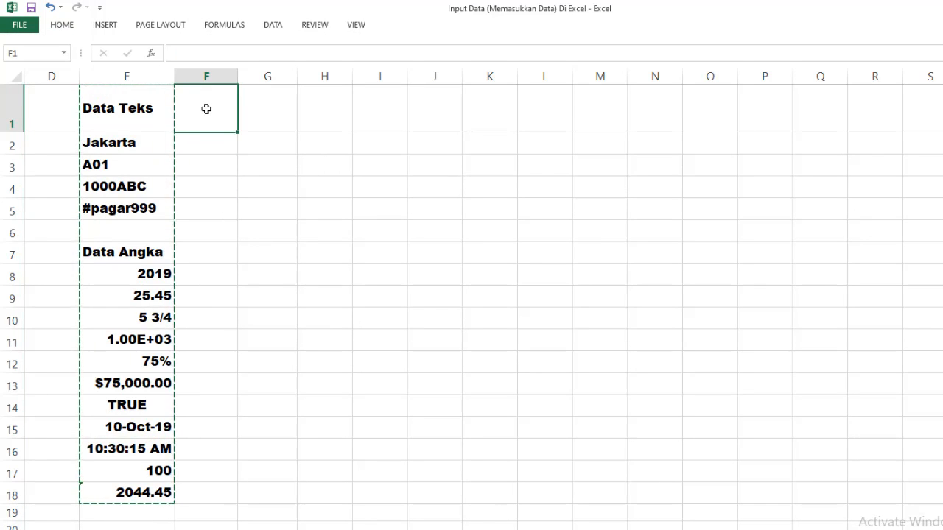
pyautogui.click(58, 29)
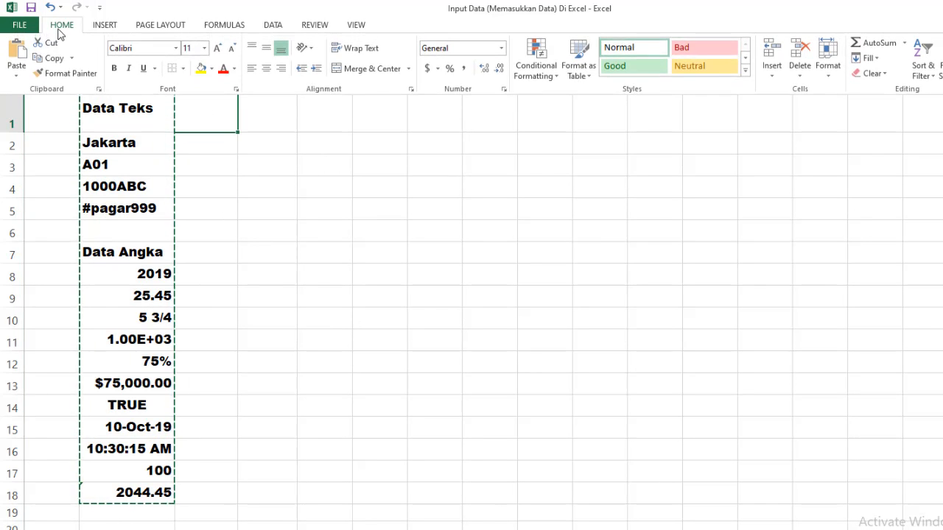
pyautogui.click(16, 70)
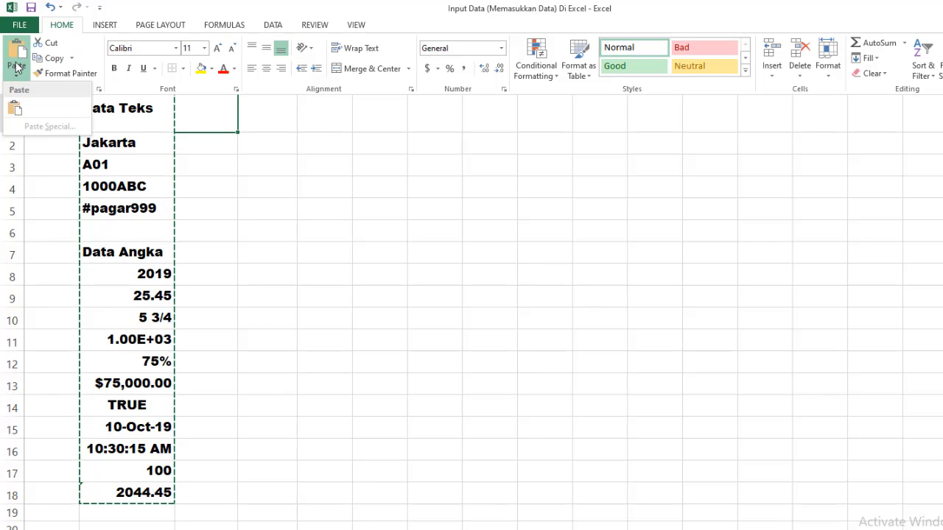
pyautogui.click(14, 111)
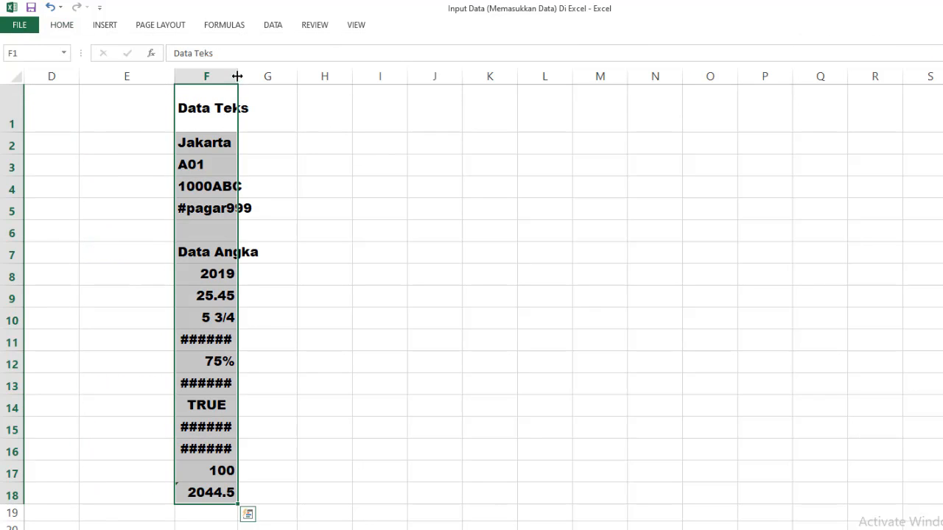
pyautogui.doubleClick(238, 76)
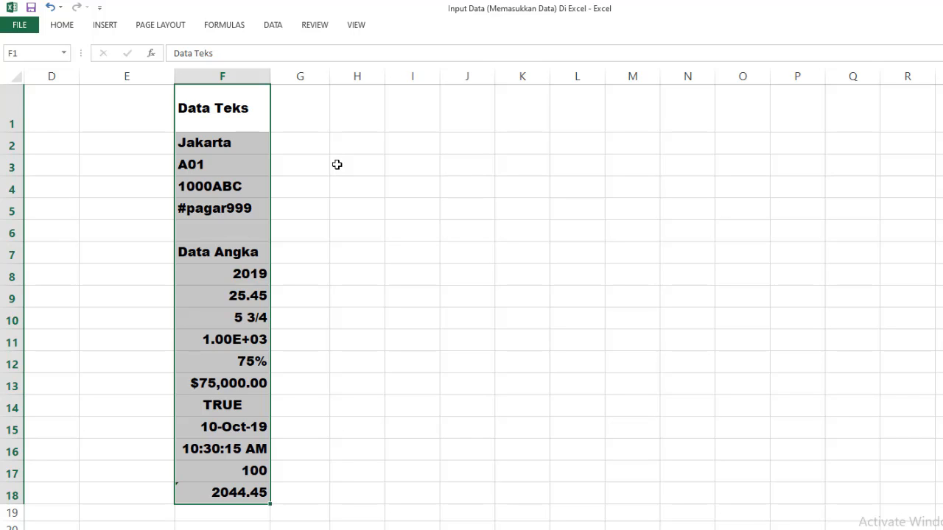
# - Return F1:F18 to column E with cut and paste, and move the range directly to column F and back without the clipboard
pyautogui.hotkey('ctrl', 'x')
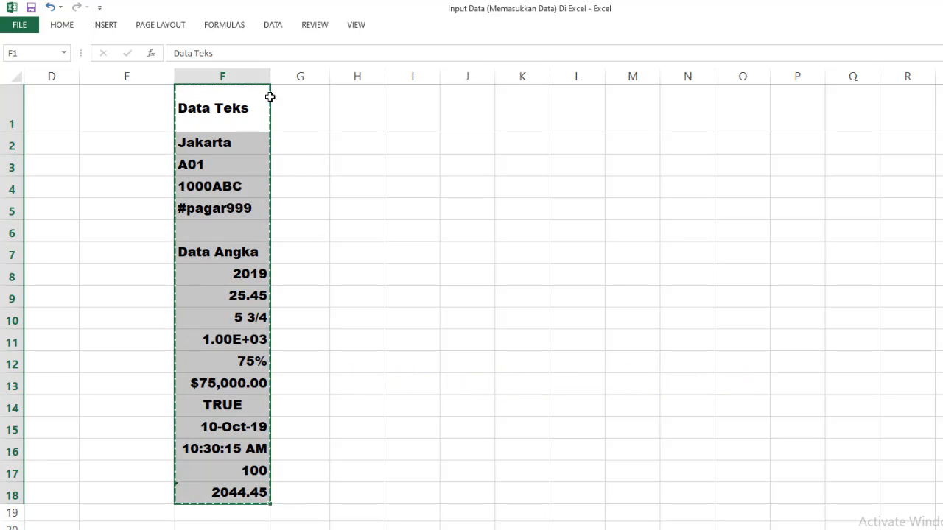
pyautogui.click(124, 107)
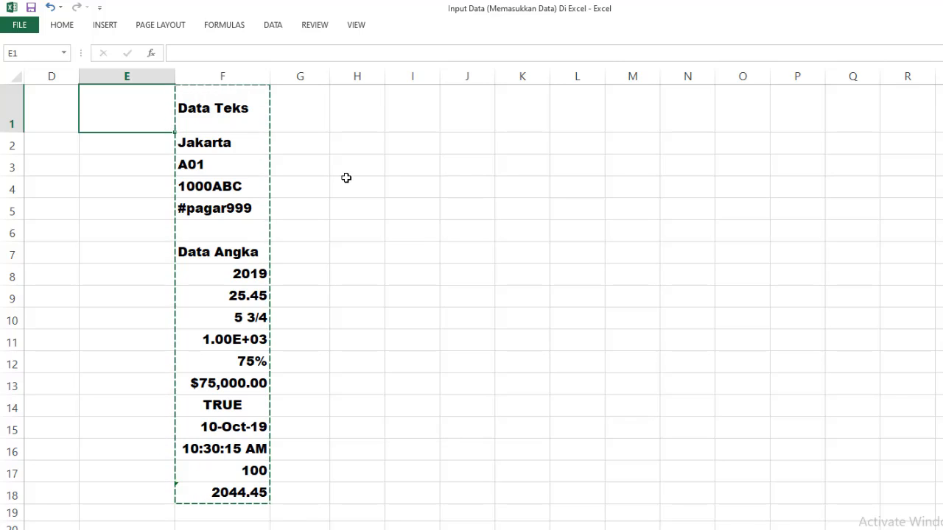
pyautogui.hotkey('ctrl', 'v')
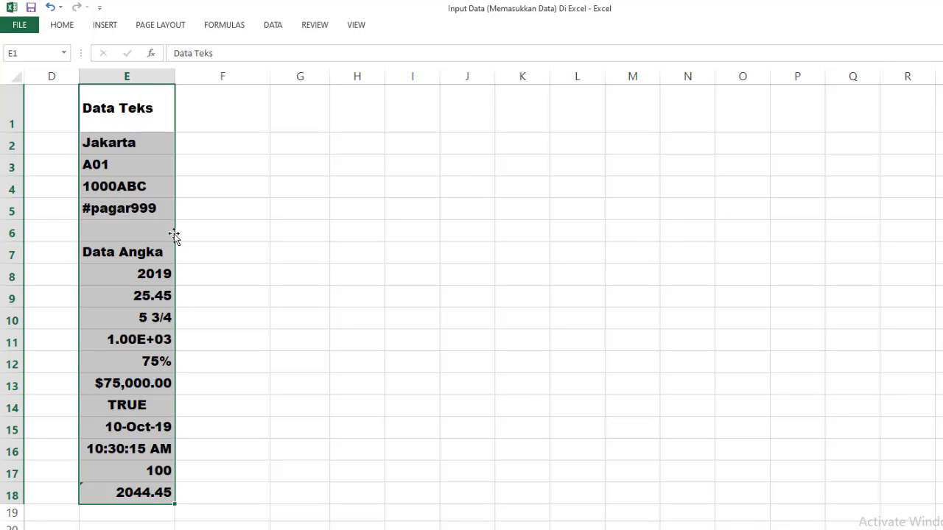
pyautogui.moveTo(174, 233); pyautogui.dragTo(200, 237)
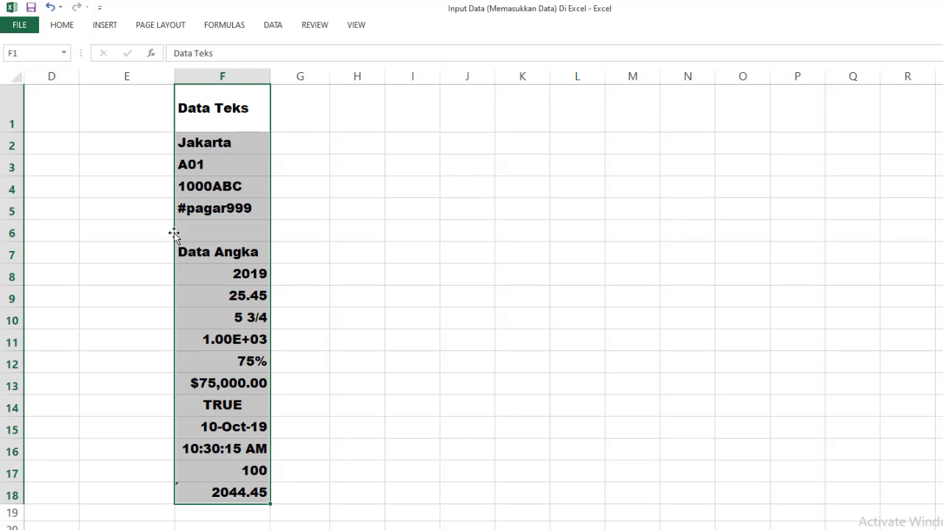
pyautogui.moveTo(174, 232); pyautogui.dragTo(148, 240)
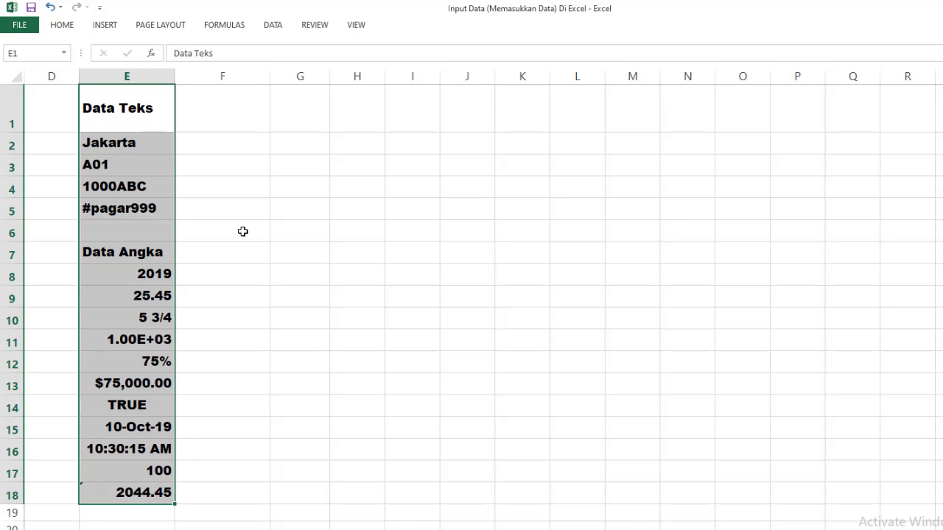
# - Copy "Data Teks" from E1 and paste it into F1
pyautogui.click(61, 29)
pyautogui.click(237, 125)
pyautogui.click(131, 114)
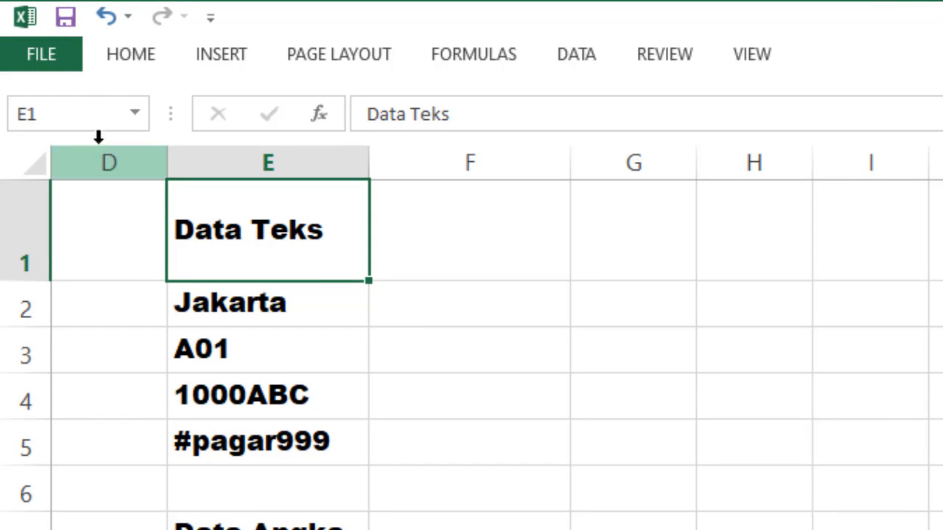
pyautogui.click(128, 56)
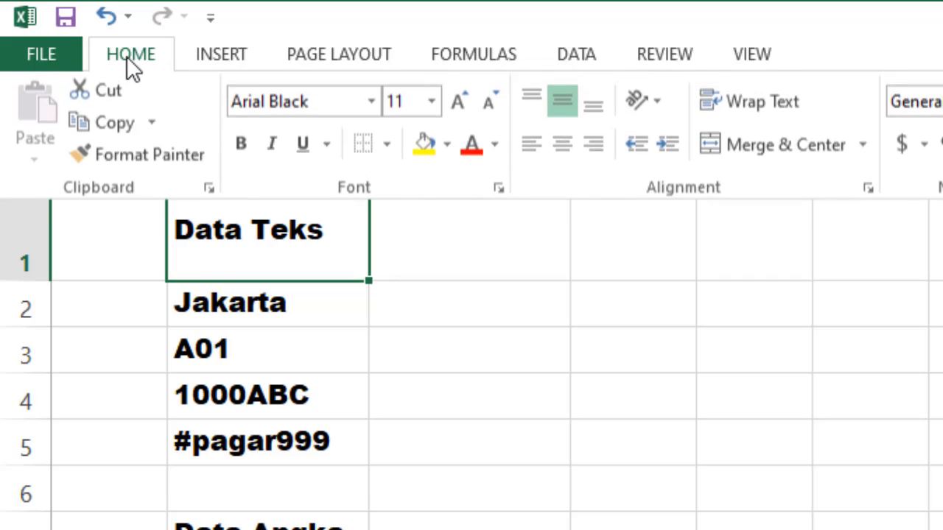
pyautogui.click(101, 128)
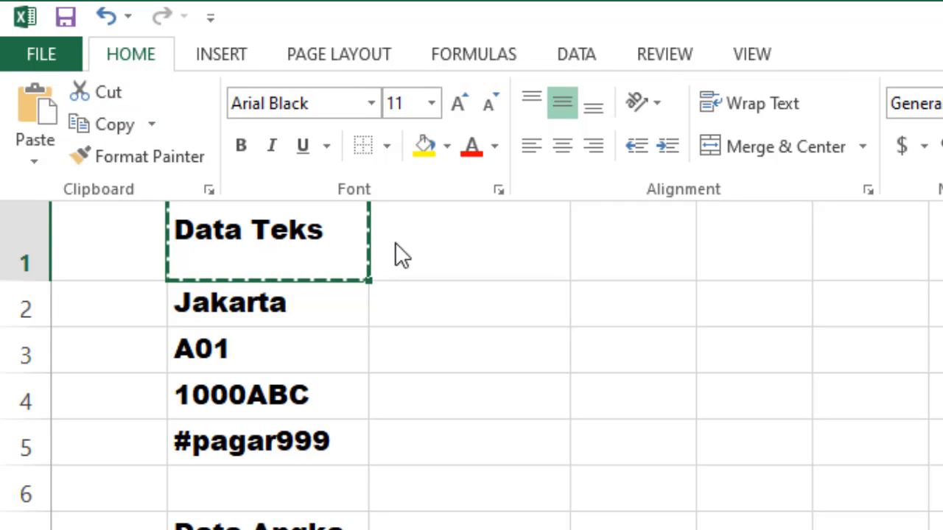
pyautogui.click(485, 229)
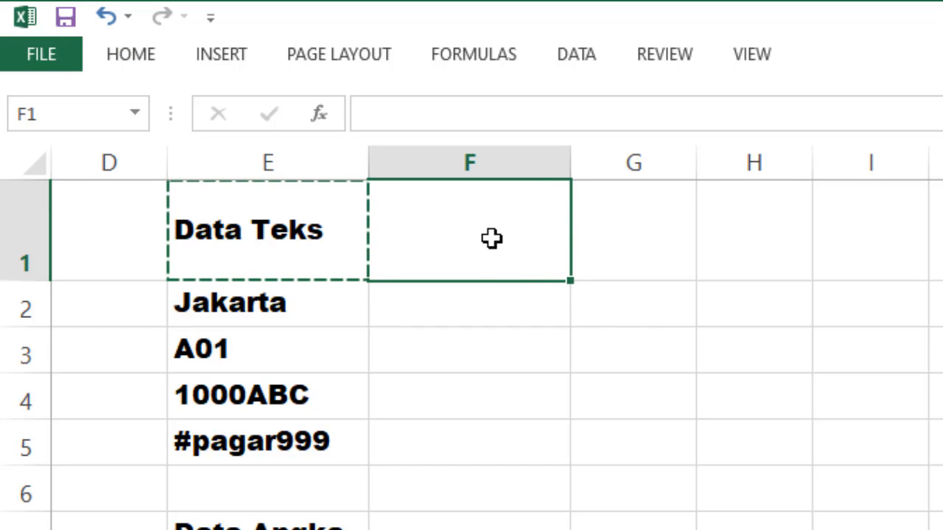
pyautogui.click(124, 59)
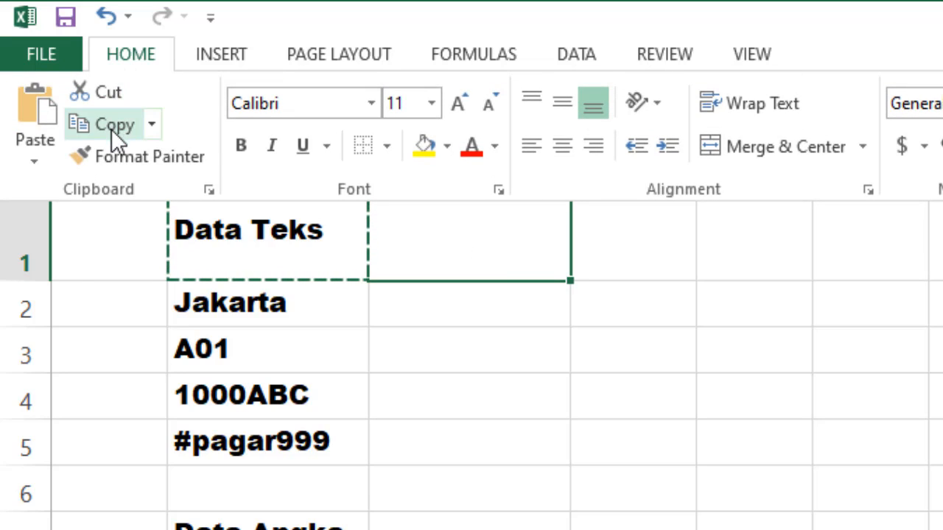
pyautogui.click(33, 139)
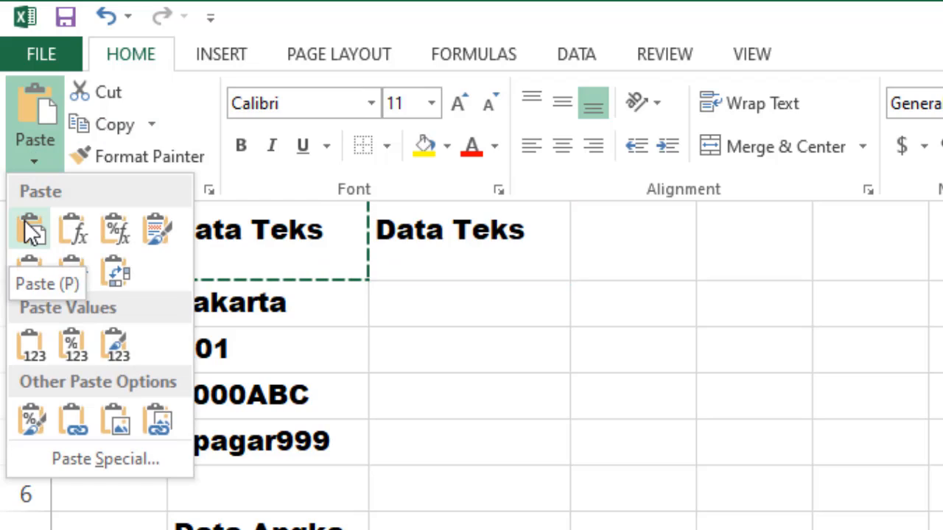
pyautogui.click(33, 225)
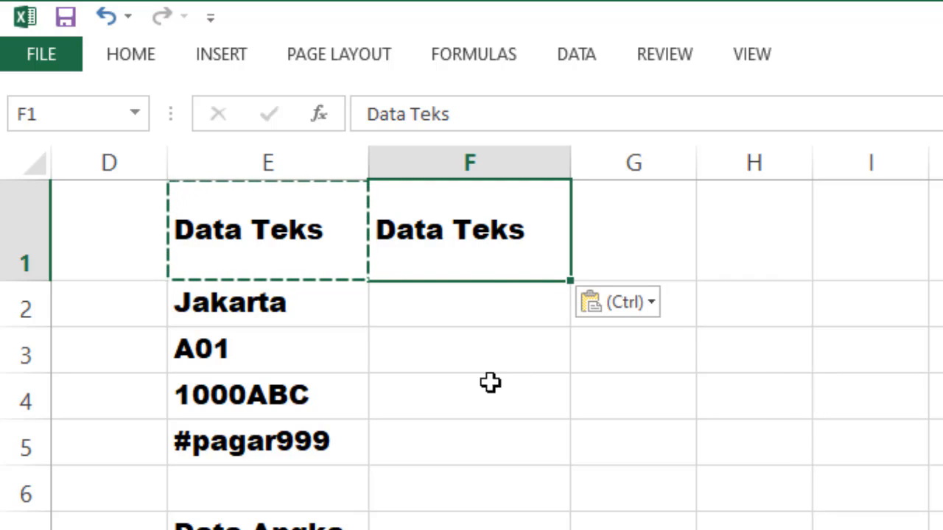
# - Copy "Data Teks" from F1 into G1, and duplicate G1 directly into H1 without the clipboard
pyautogui.click(626, 233)
pyautogui.click(488, 232)
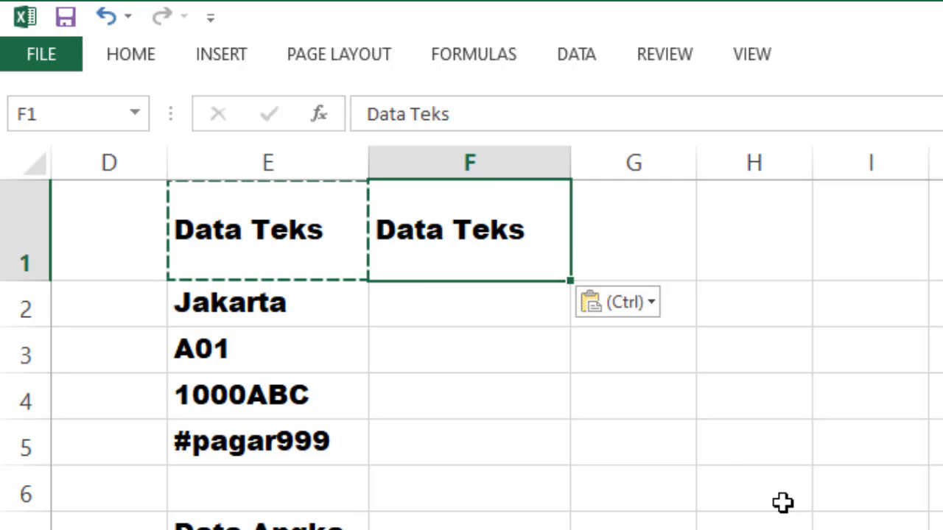
pyautogui.hotkey('ctrl', 'c')
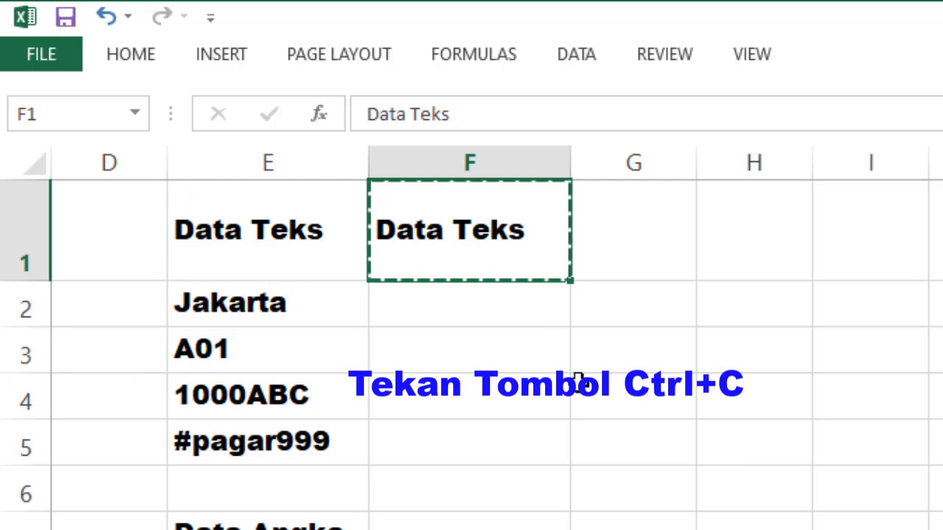
pyautogui.click(636, 244)
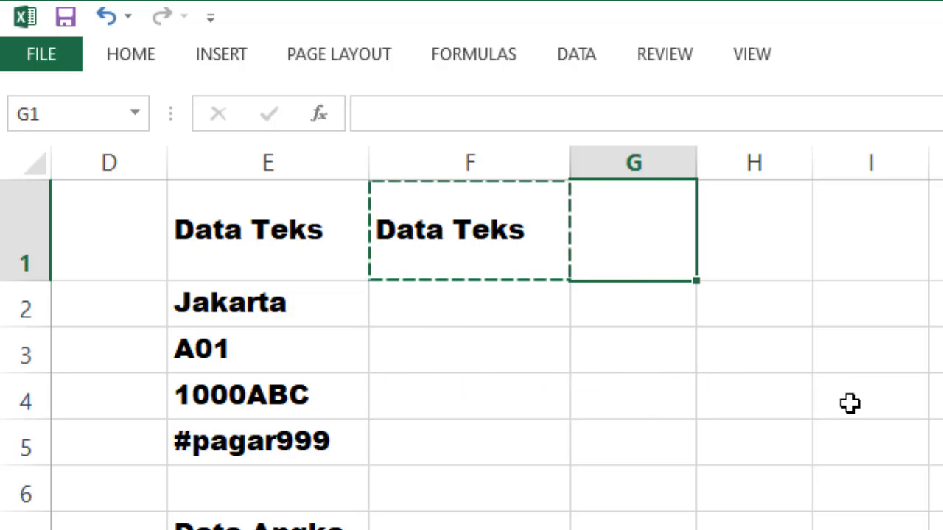
pyautogui.hotkey('ctrl', 'v')
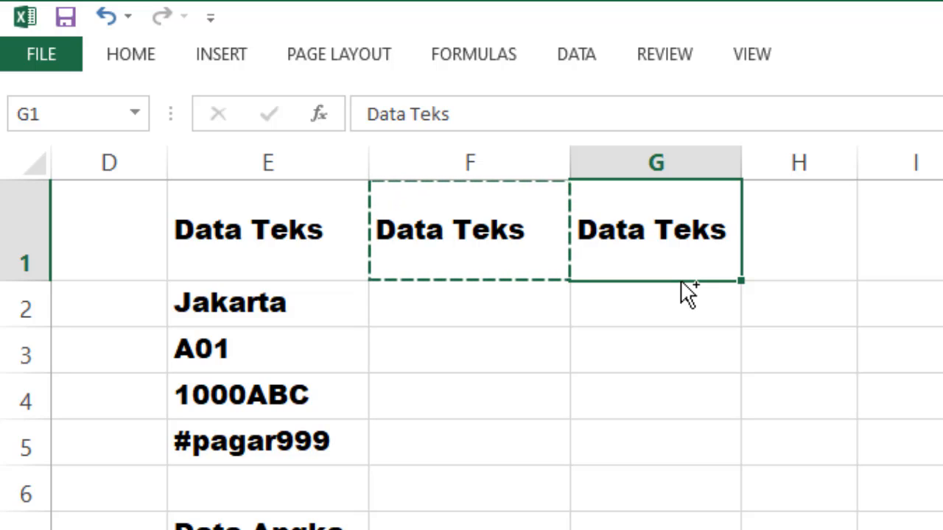
pyautogui.moveTo(681, 283); pyautogui.dragTo(790, 278)
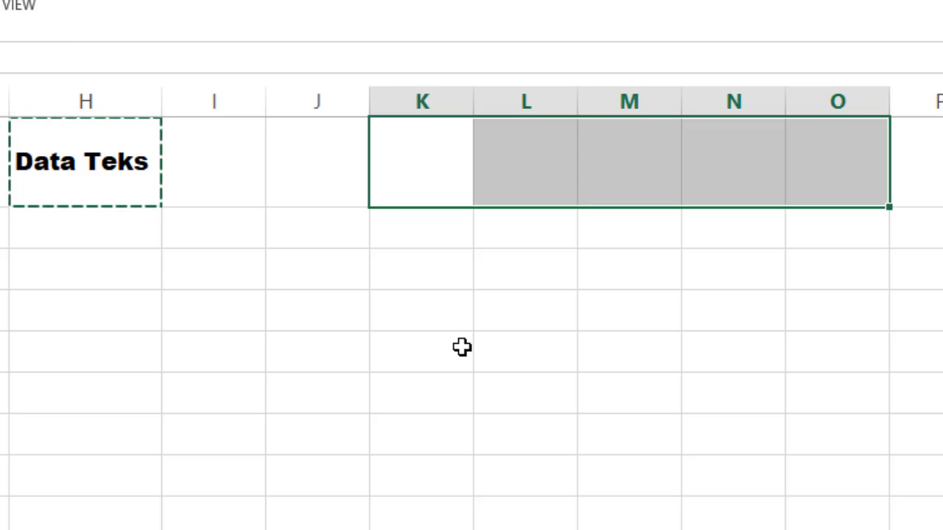
# - Paste the copied "Data Teks" from H1 into K1:O1, and fit the widths of columns N and O to the text
pyautogui.hotkey('ctrl', 'v')
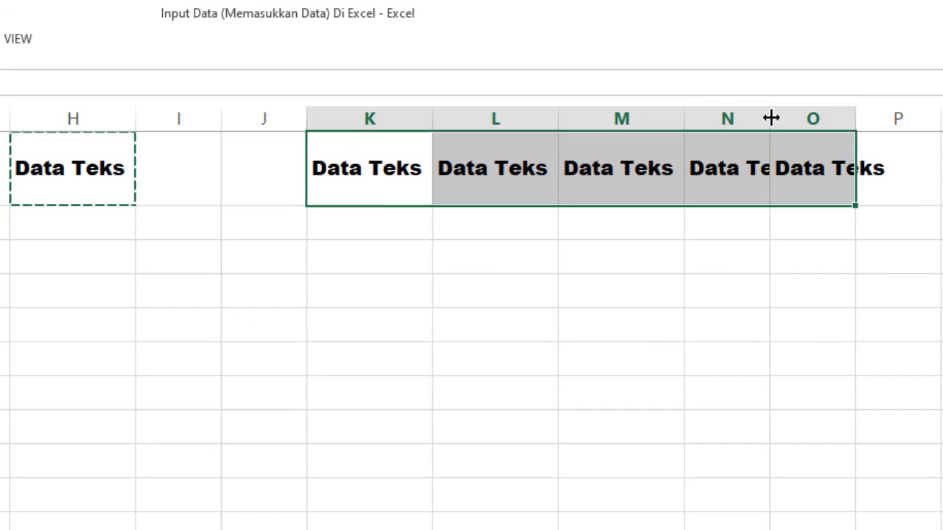
pyautogui.doubleClick(785, 100)
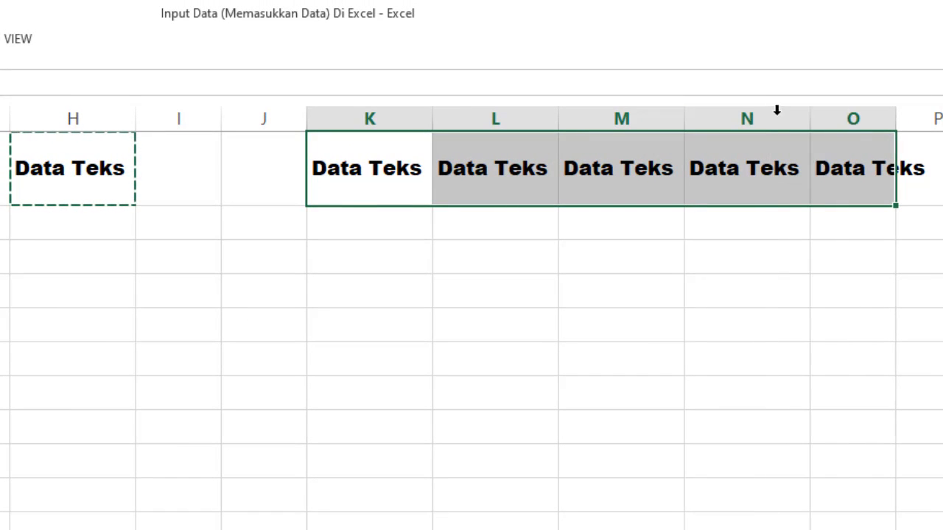
pyautogui.doubleClick(895, 118)
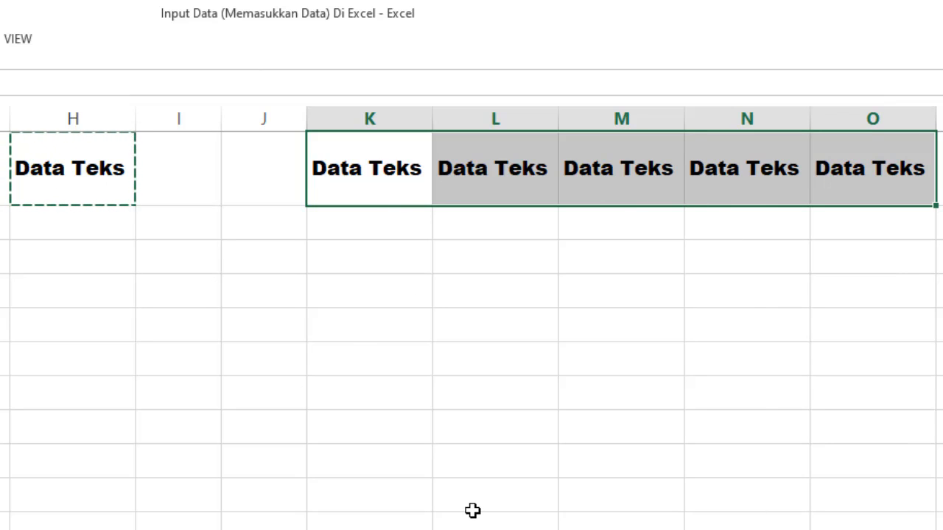
# - Copy the range E2:E18 and paste it into column G starting at G2
pyautogui.click(3, 528)
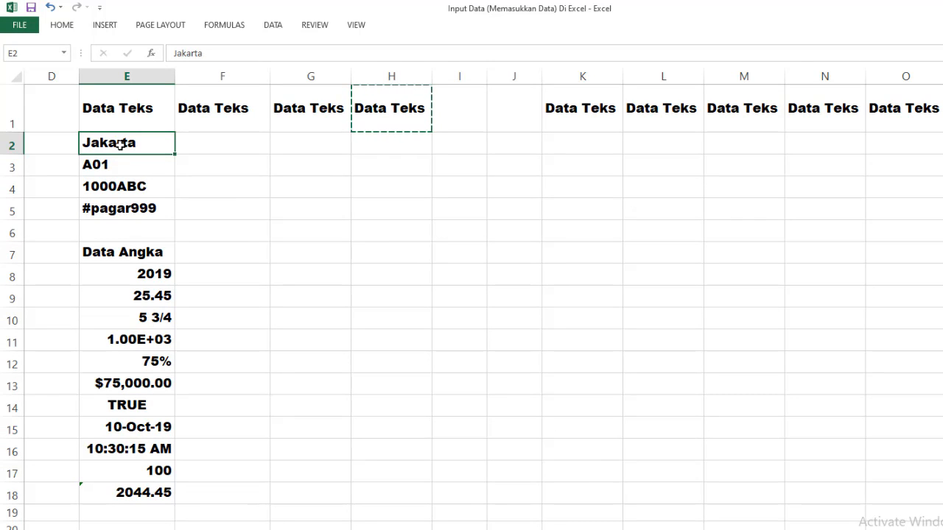
pyautogui.moveTo(121, 144); pyautogui.dragTo(111, 491)
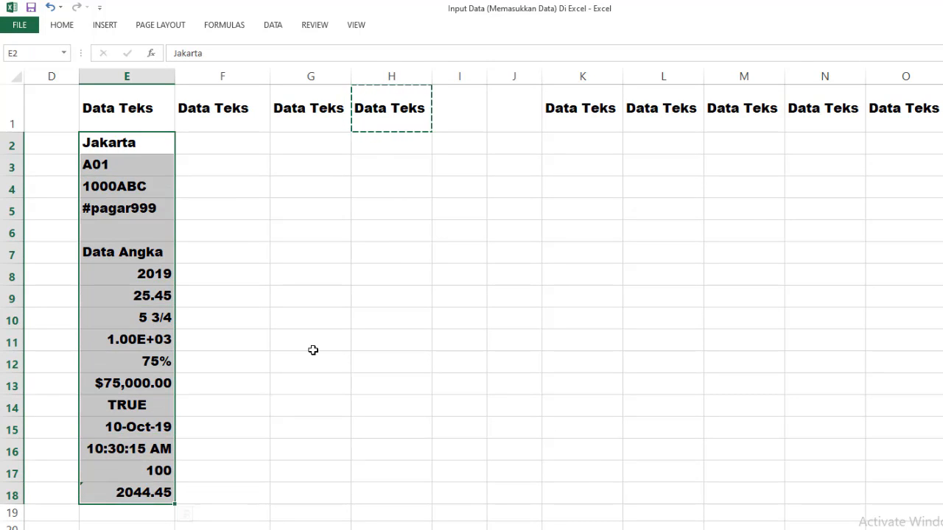
pyautogui.hotkey('ctrl', 'c')
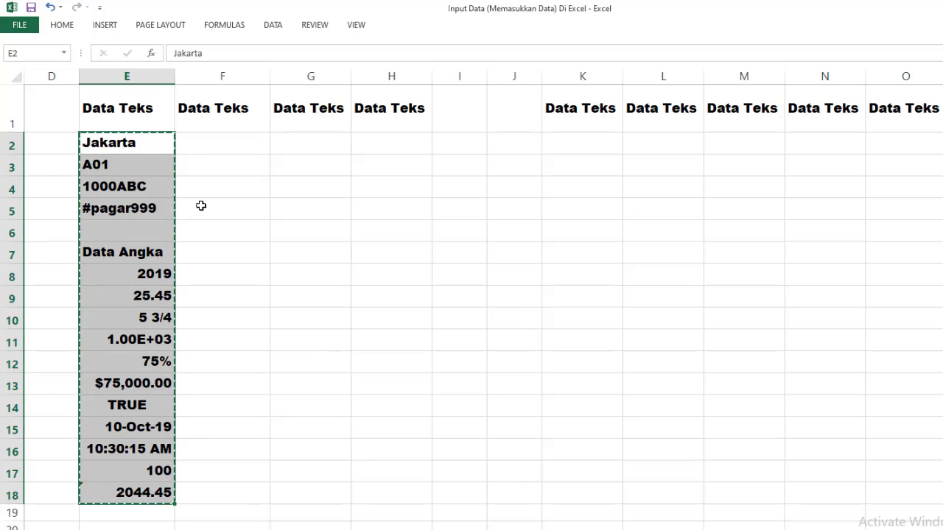
pyautogui.click(315, 145)
pyautogui.hotkey('ctrl', 'v')
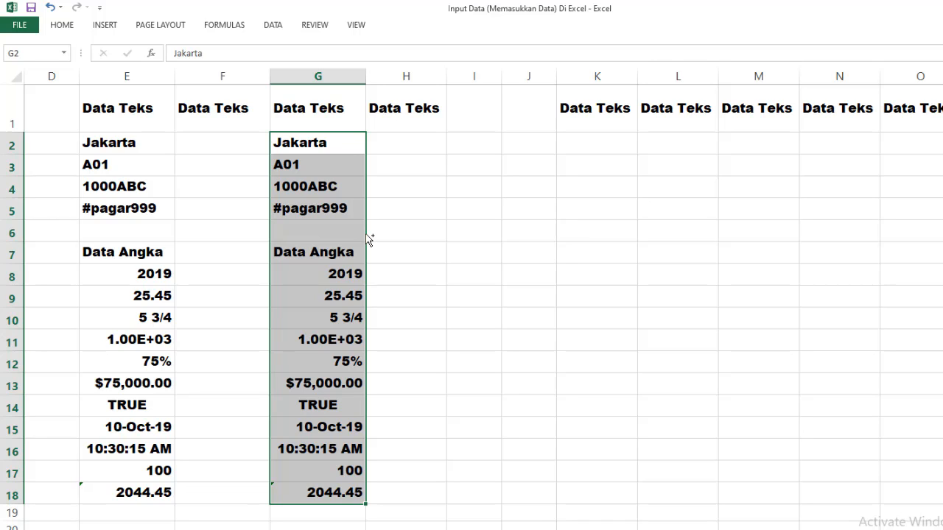
# - Duplicate G2:G18 directly into I2:I18 without the clipboard, and fit column I's width to its contents
pyautogui.moveTo(369, 240); pyautogui.dragTo(477, 226)
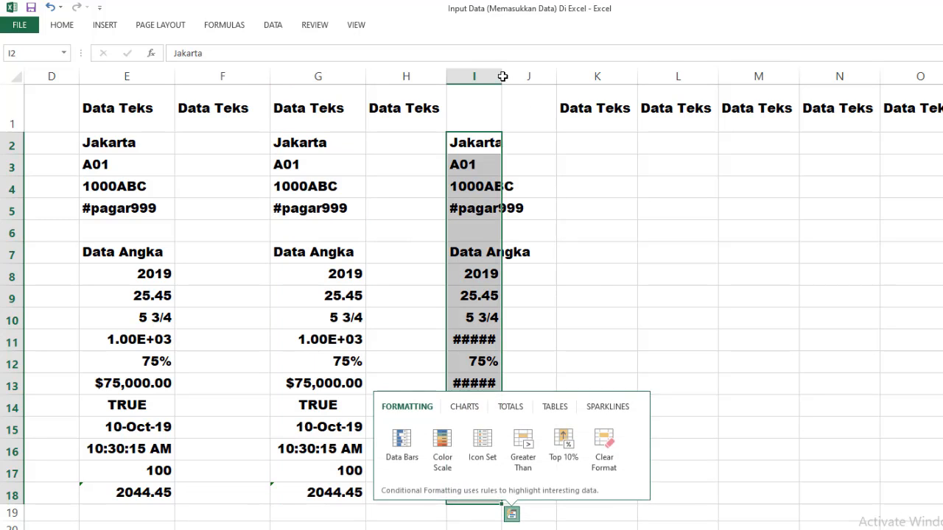
pyautogui.doubleClick(502, 76)
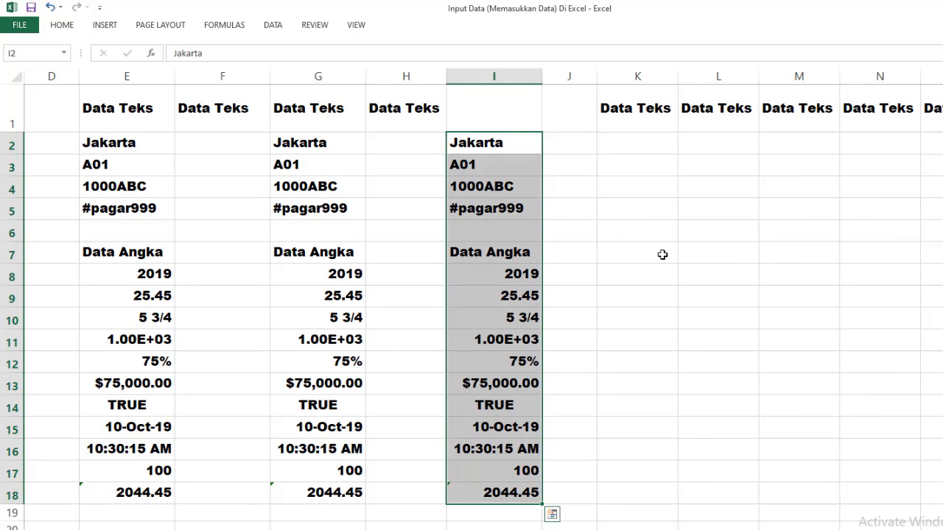
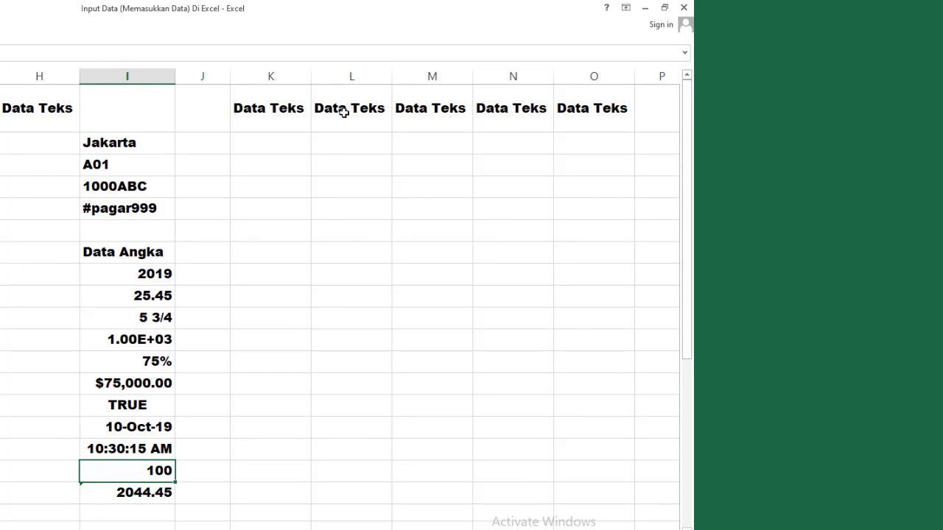
# - Copy the "Data Teks" row K1:O1 and paste it transposed as a column starting at K2
pyautogui.click(254, 107)
pyautogui.moveTo(254, 108); pyautogui.dragTo(578, 108)
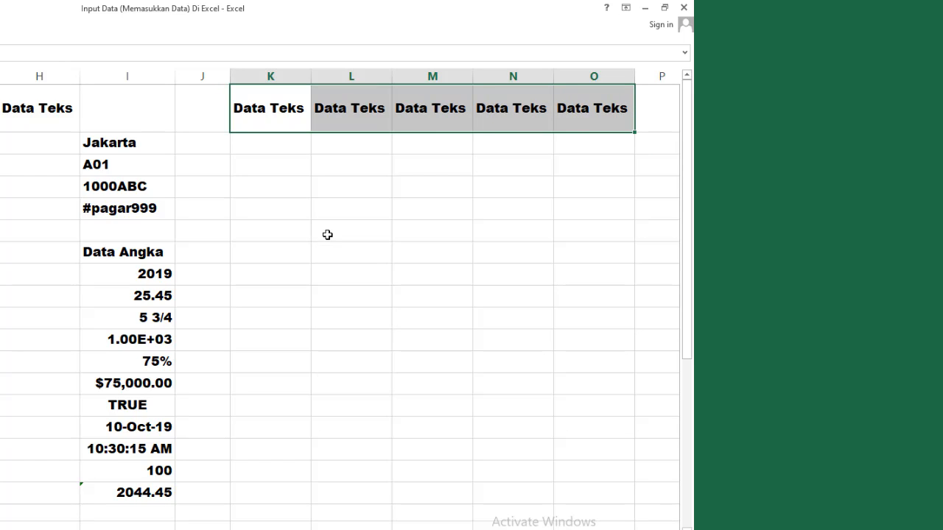
pyautogui.hotkey('ctrl', 'c')
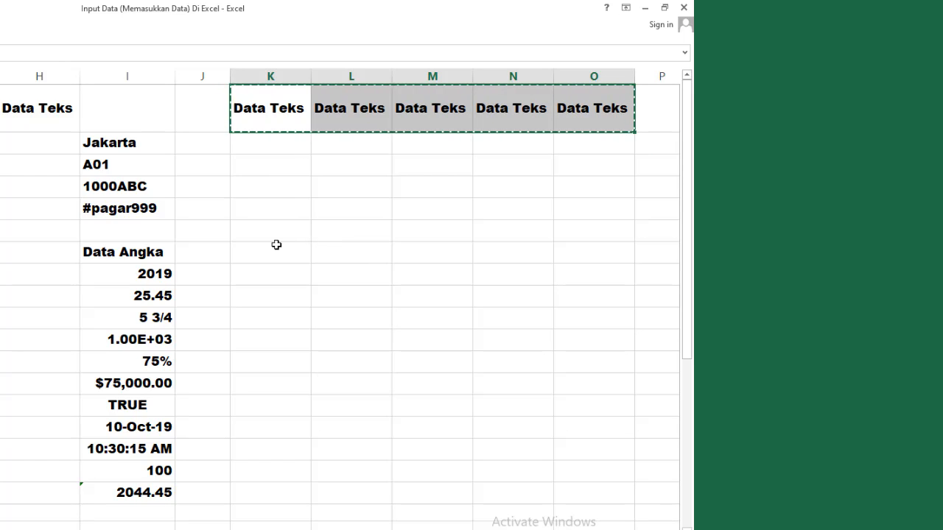
pyautogui.click(271, 143)
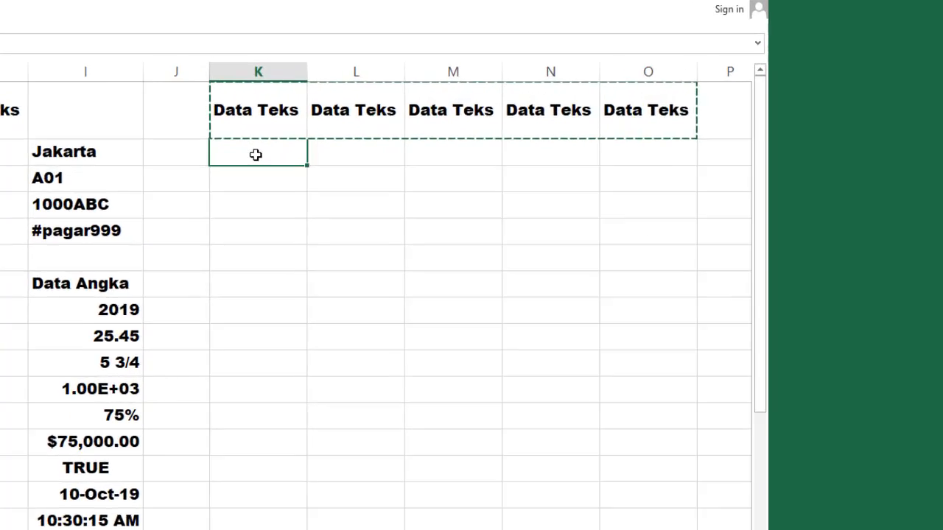
pyautogui.rightClick(269, 145)
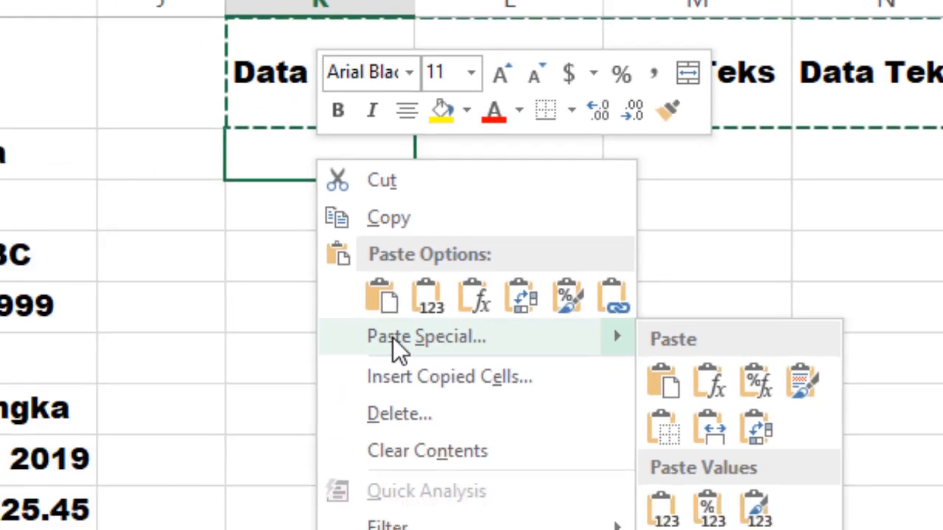
pyautogui.click(249, 457)
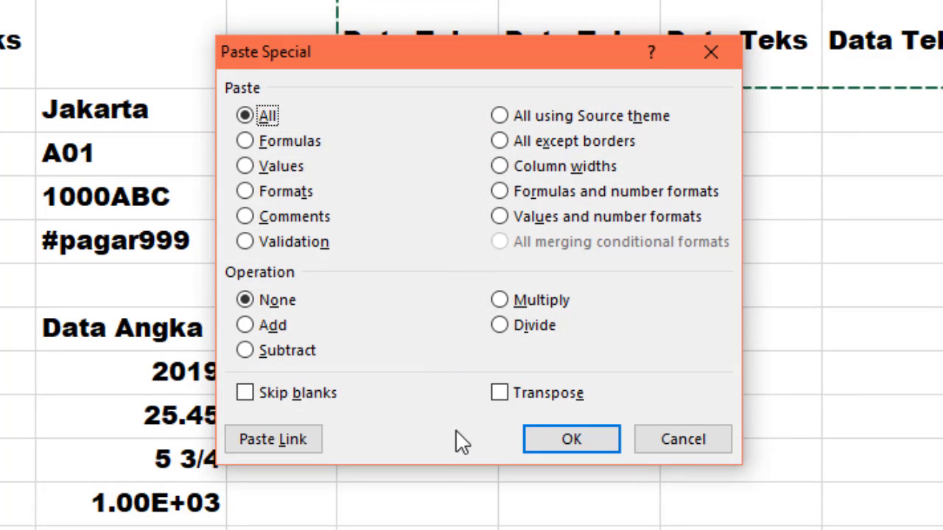
pyautogui.click(502, 392)
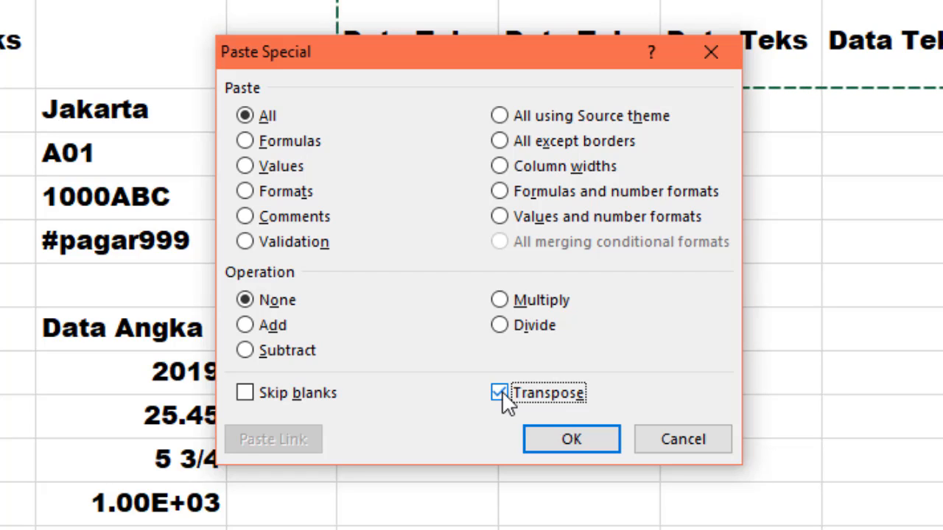
pyautogui.click(549, 436)
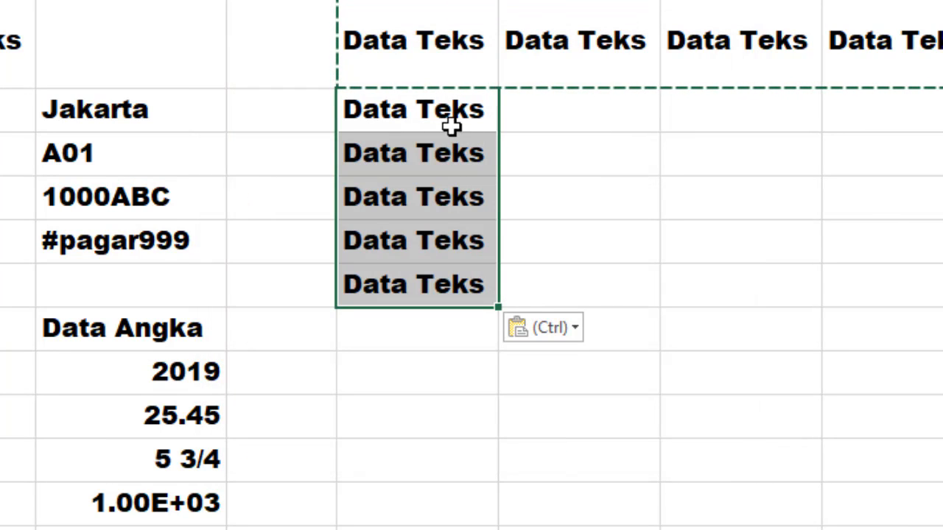
pyautogui.press('Escape')
pyautogui.click(414, 112)
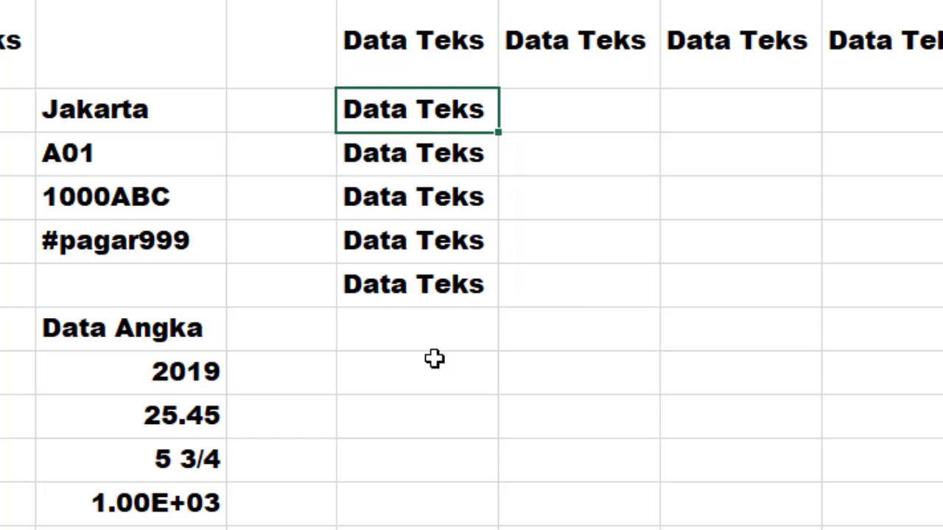
# - Copy the column range K2:K6 and paste it transposed as a row starting at K8
pyautogui.moveTo(409, 112); pyautogui.dragTo(397, 278)
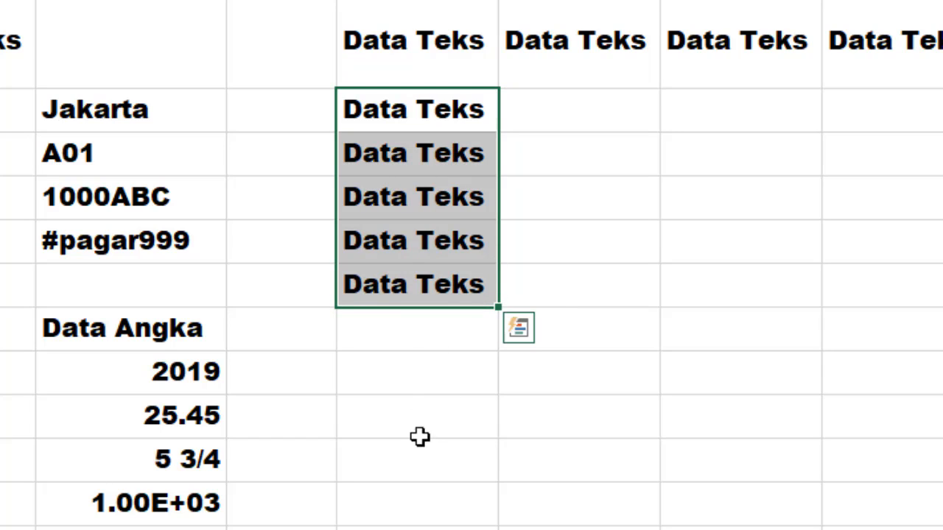
pyautogui.hotkey('ctrl', 'c')
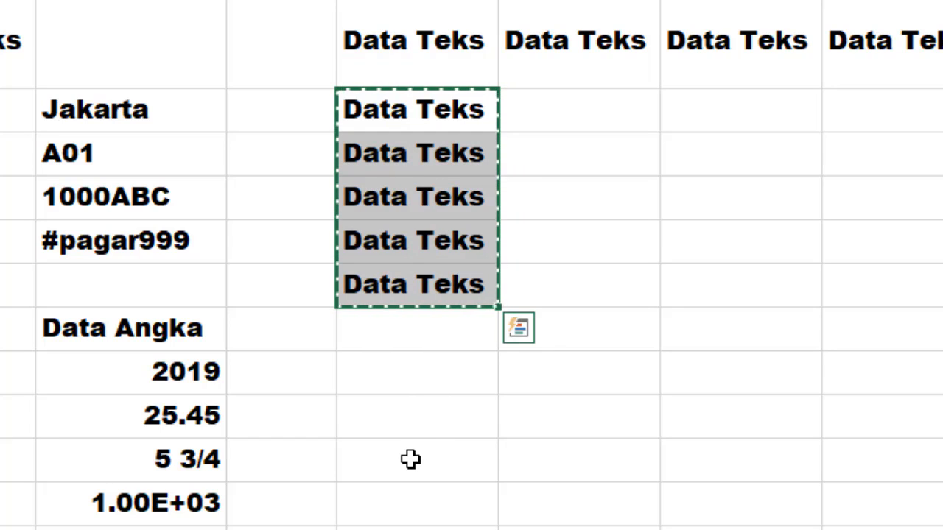
pyautogui.click(418, 376)
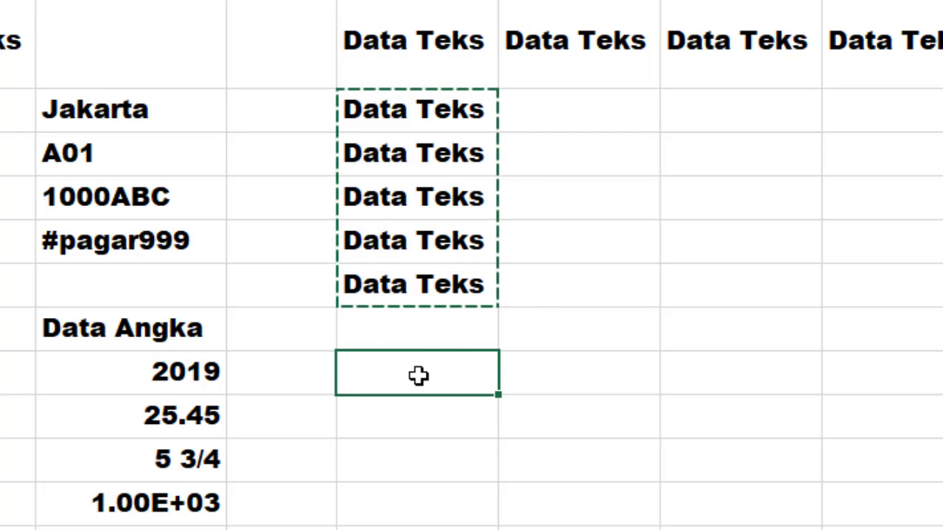
pyautogui.rightClick(418, 376)
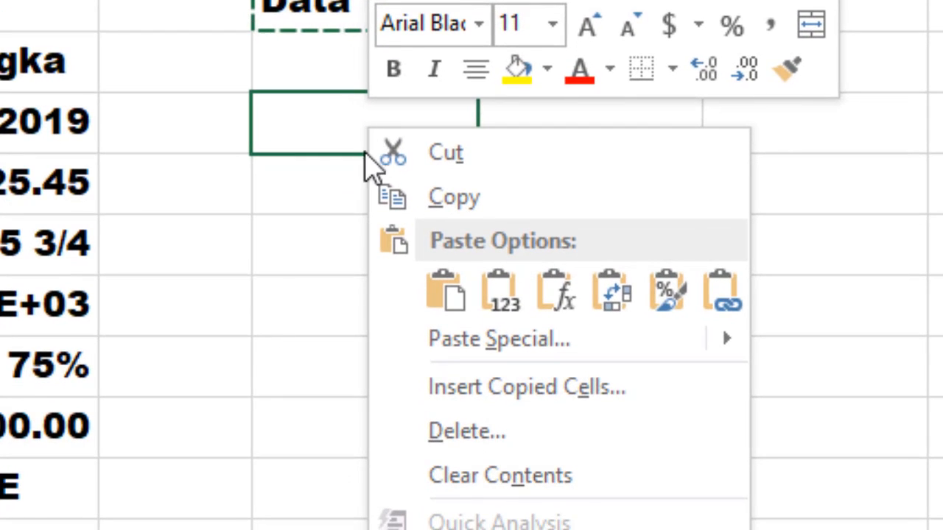
pyautogui.click(489, 345)
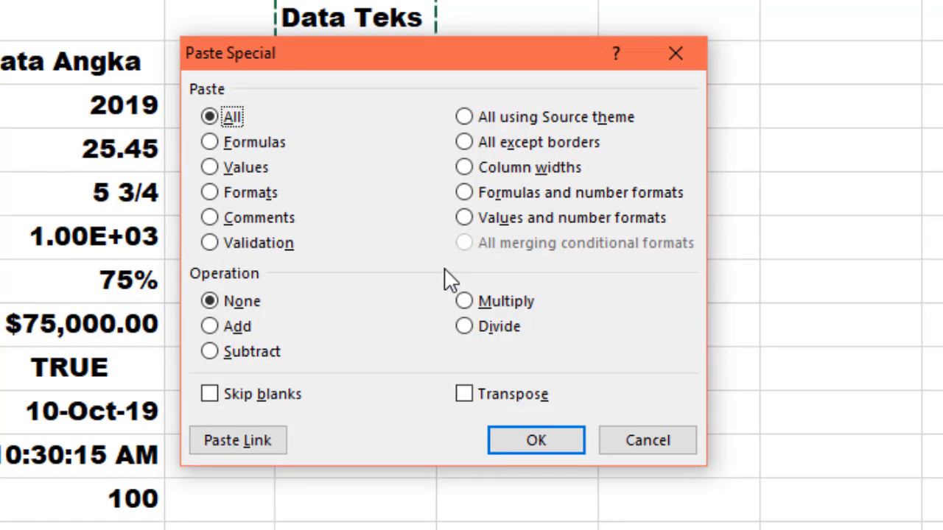
pyautogui.click(464, 394)
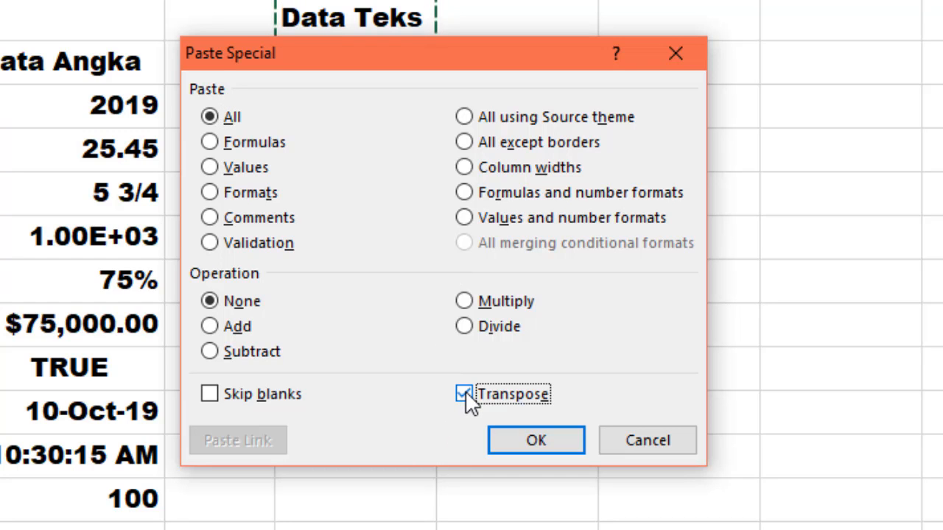
pyautogui.click(530, 442)
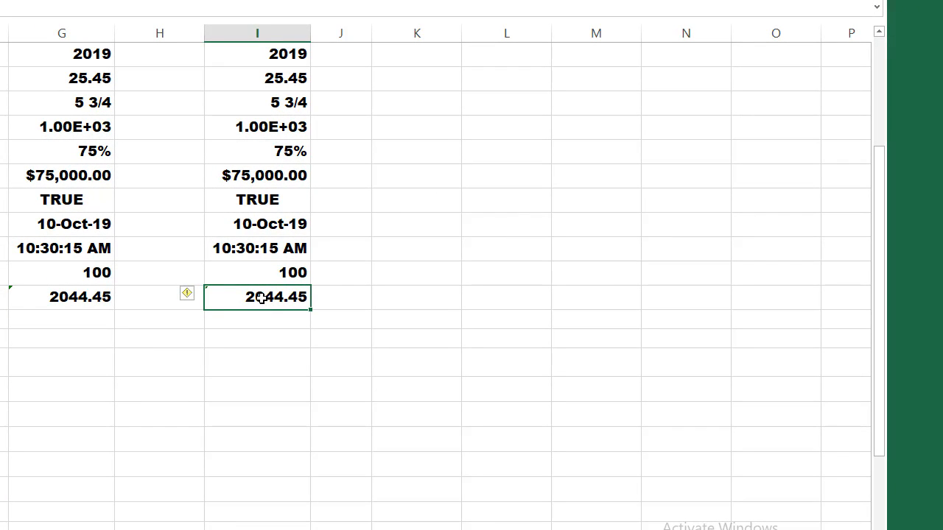
# - Inspect the SUM formula in I18, copy it with a normal paste into J18, and check the pasted formula's cell references
pyautogui.hotkey('alt', '=')
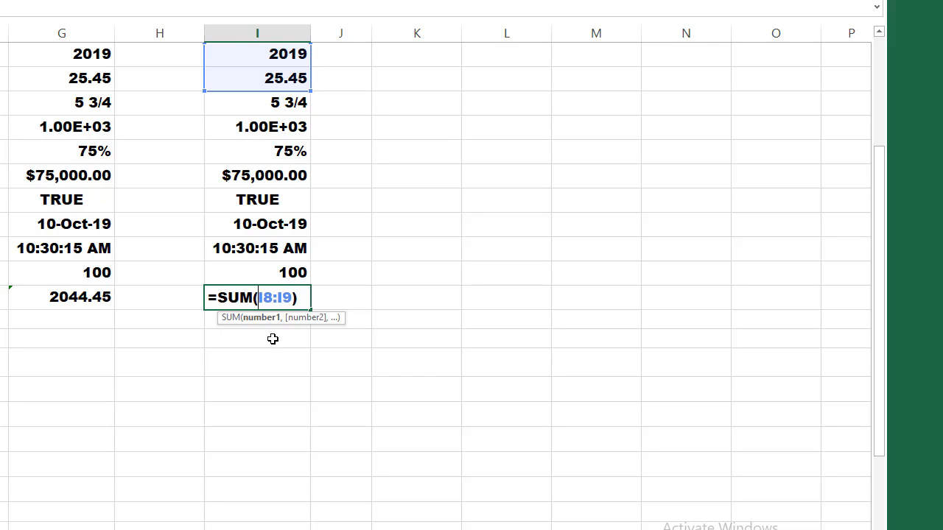
pyautogui.press('Return')
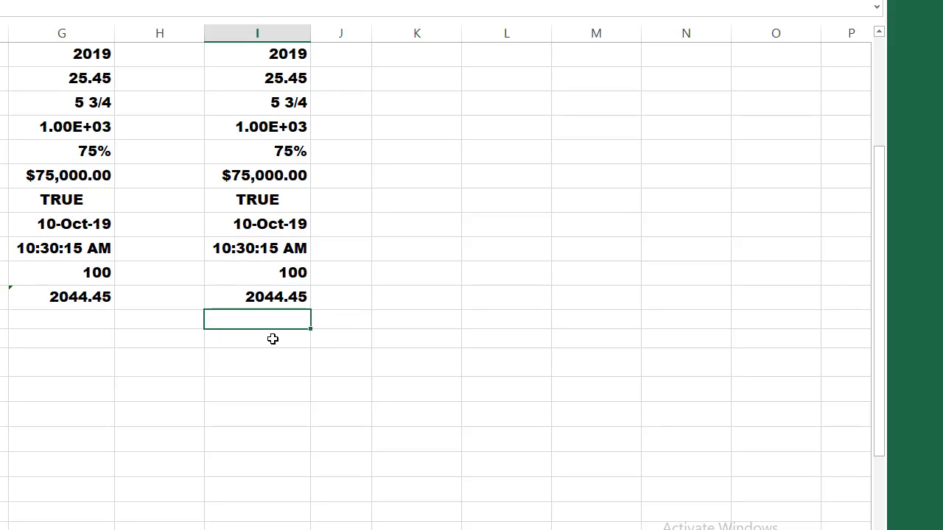
pyautogui.press('Up')
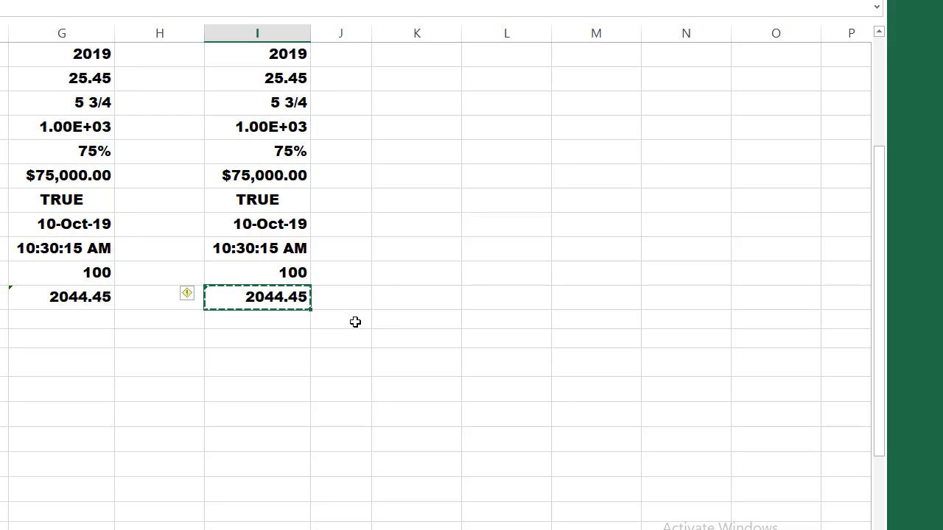
pyautogui.click(355, 301)
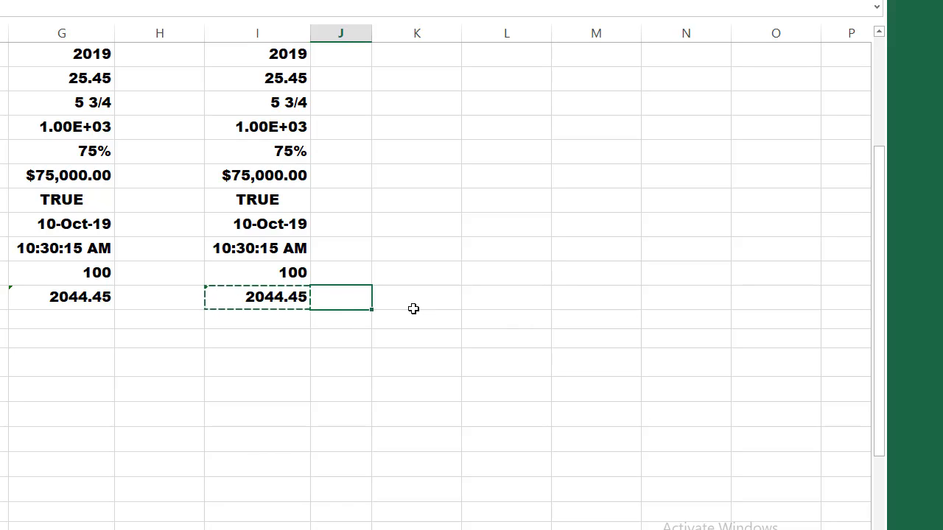
pyautogui.hotkey('ctrl', 'v')
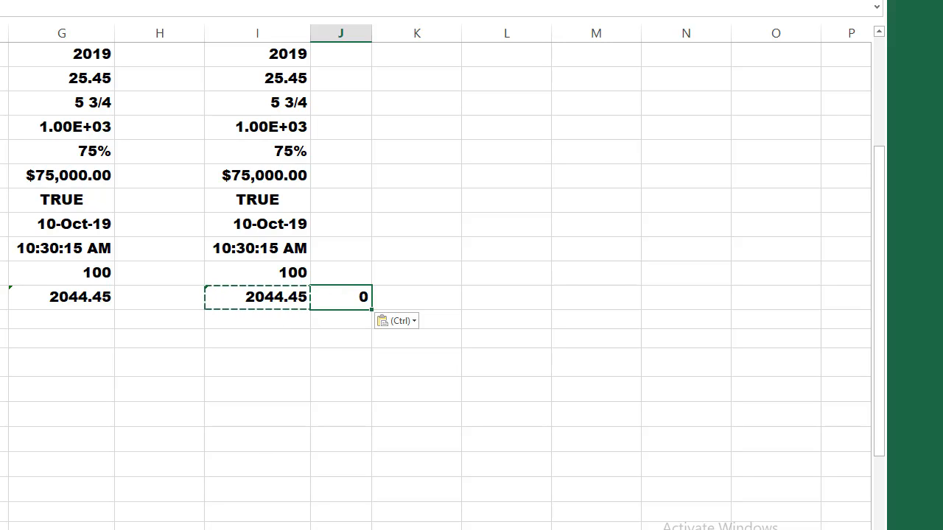
pyautogui.click(6, 6)
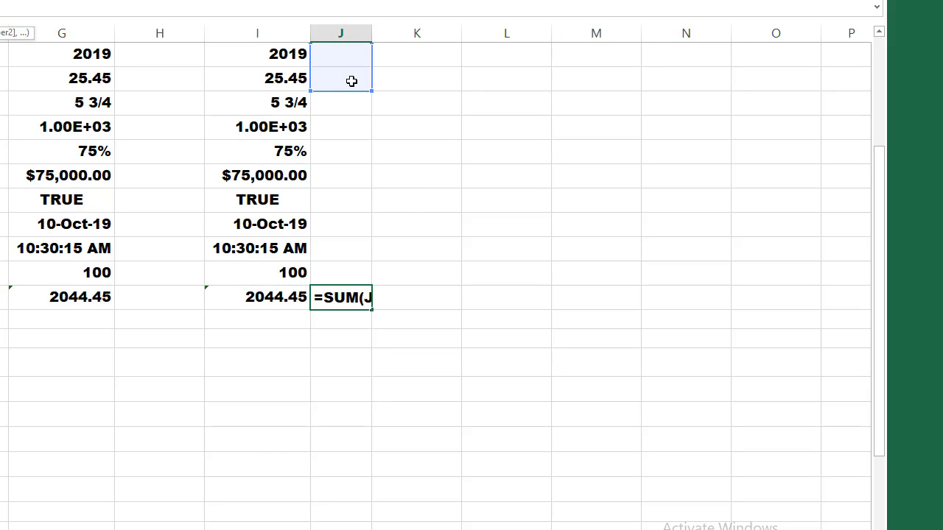
pyautogui.press('Return')
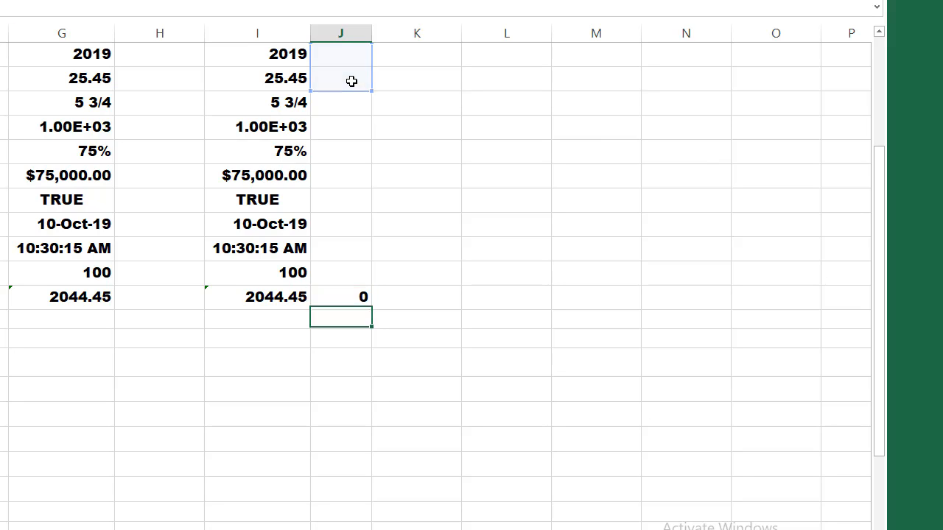
# - Copy I18 and paste only its value into J18 with Paste Special
pyautogui.click(282, 294)
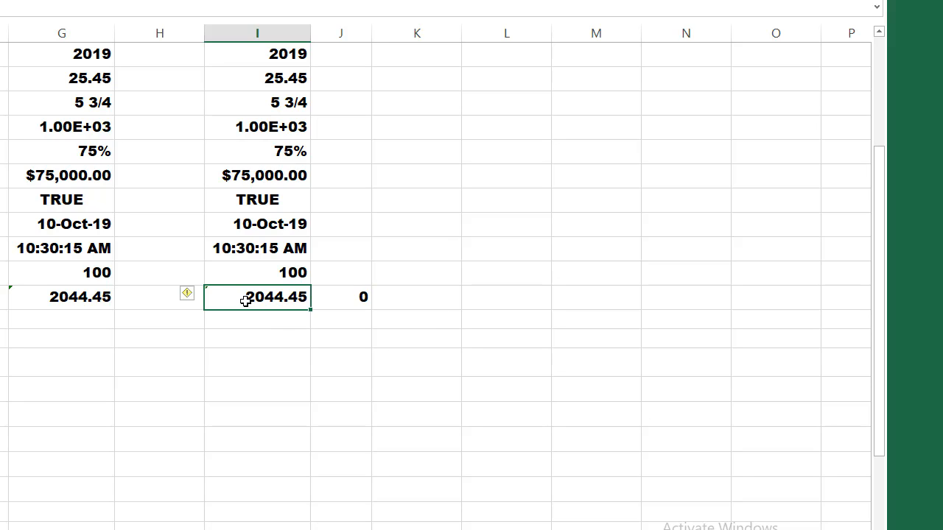
pyautogui.hotkey('ctrl', 'c')
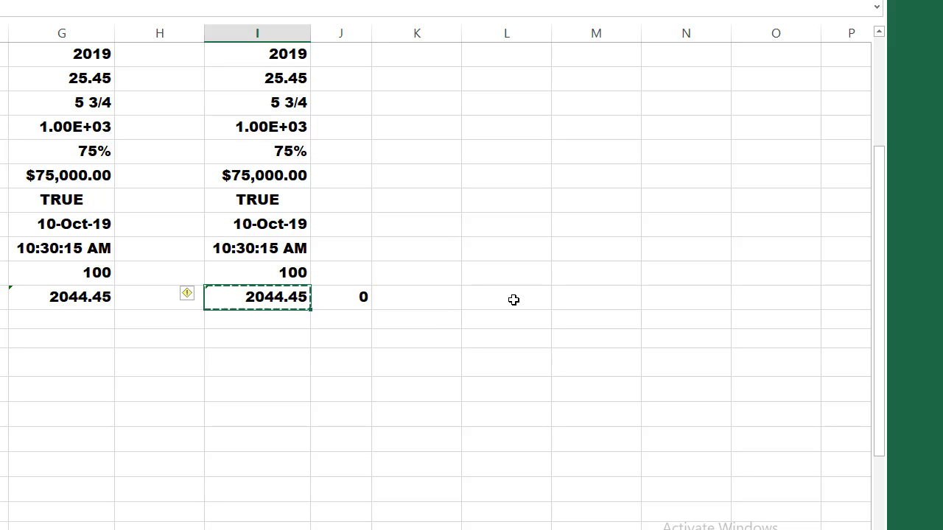
pyautogui.click(354, 297)
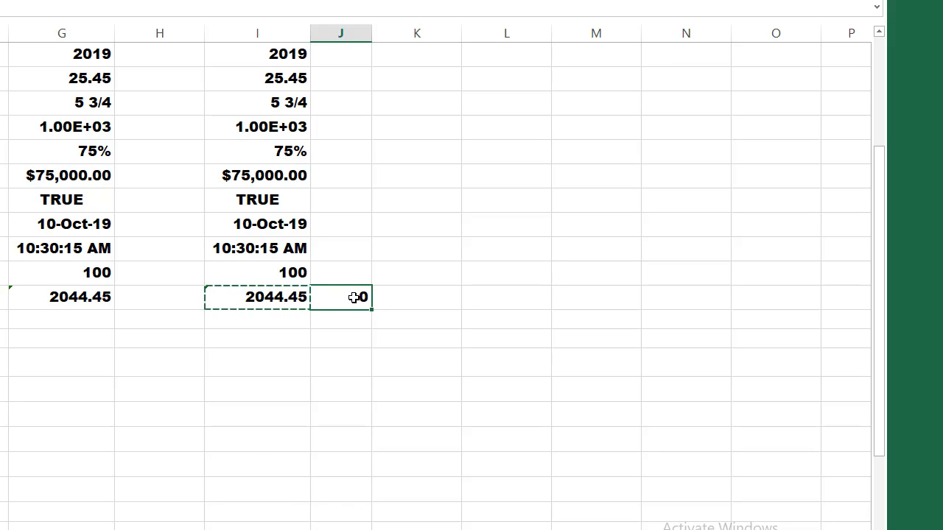
pyautogui.rightClick(349, 299)
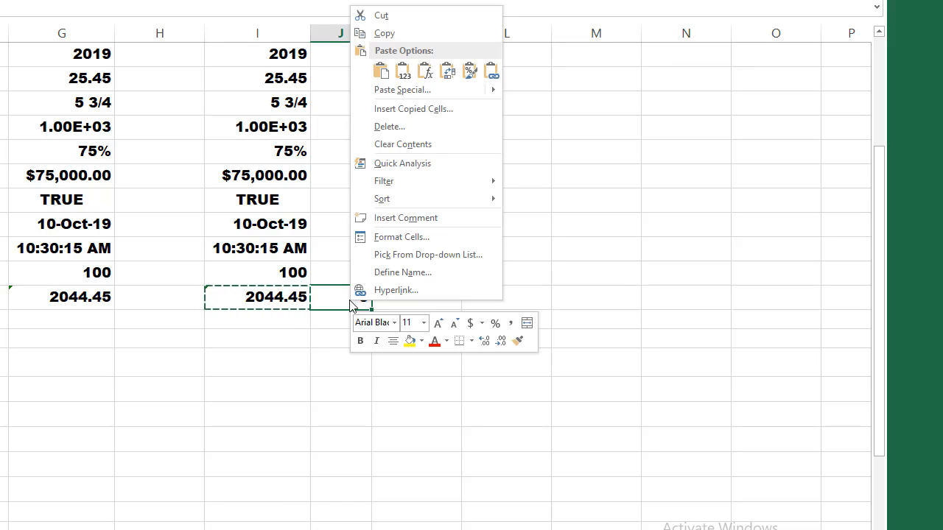
pyautogui.click(404, 91)
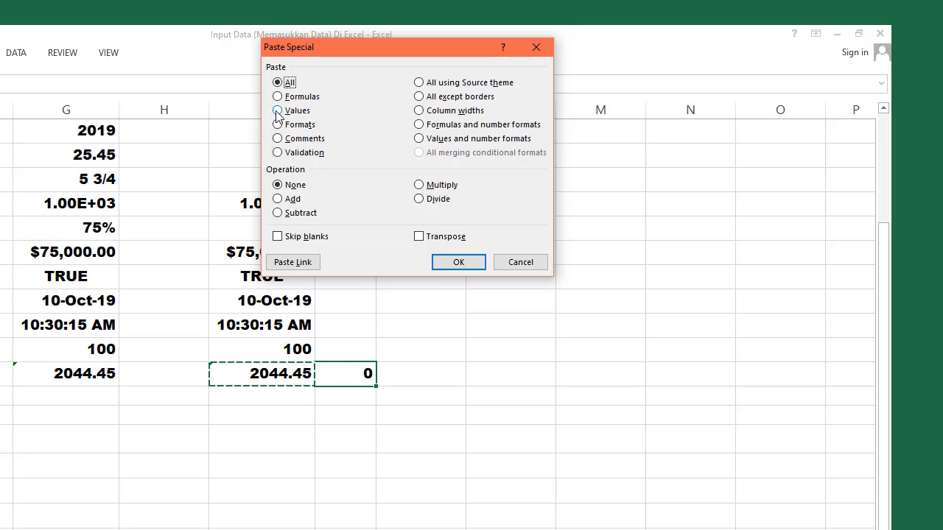
pyautogui.click(278, 111)
pyautogui.click(461, 262)
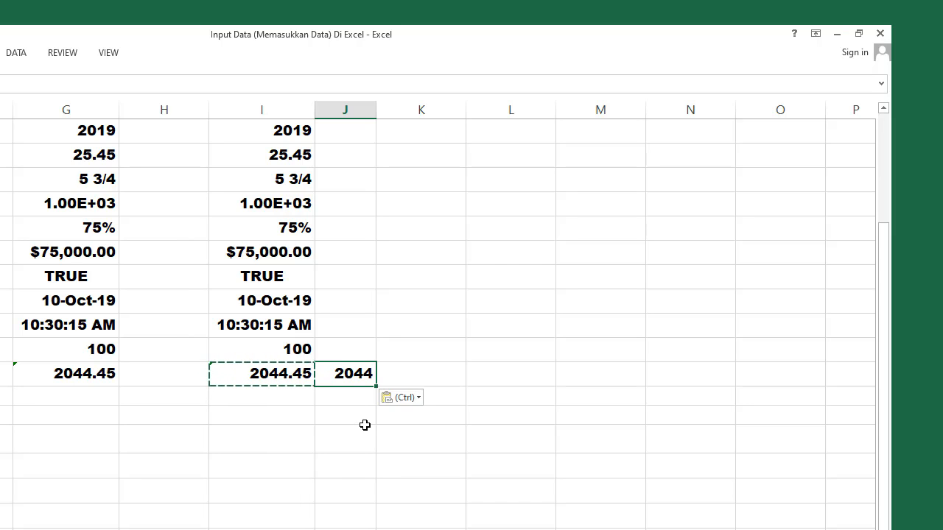
# - Examine the Formulas, Values, Formats and Comments options of Paste Special for J18 without applying any of them
pyautogui.rightClick(350, 376)
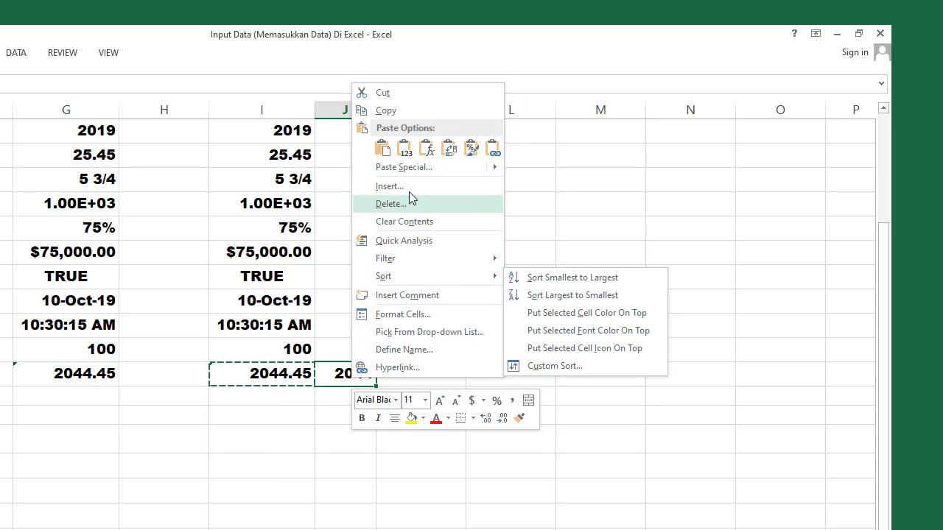
pyautogui.click(406, 166)
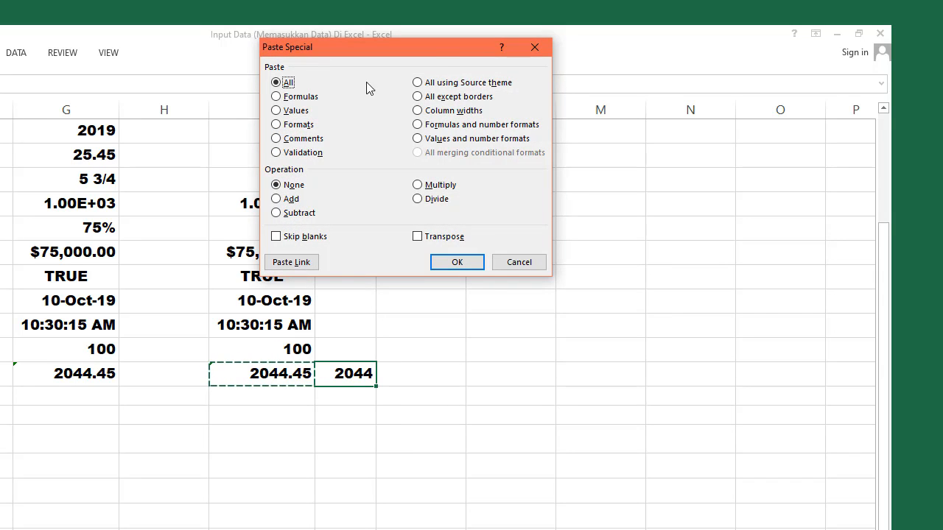
pyautogui.moveTo(421, 50); pyautogui.dragTo(552, 143)
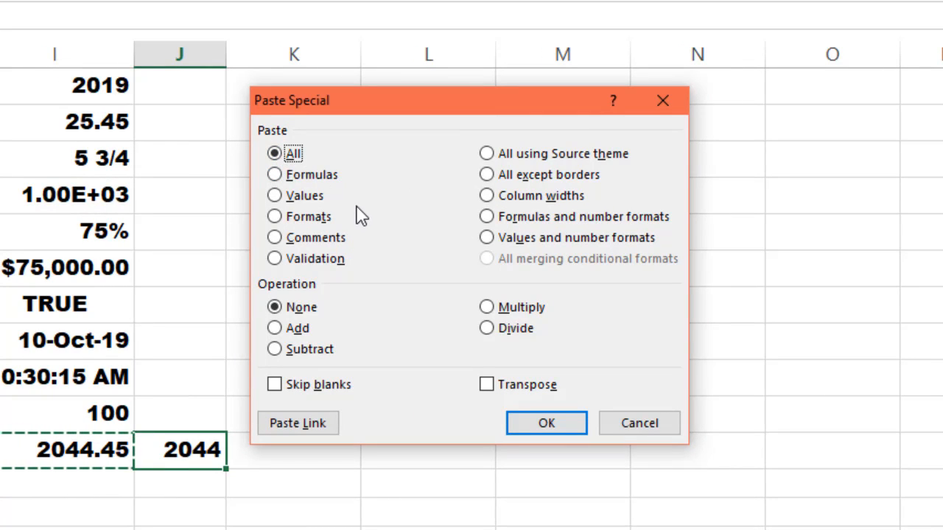
pyautogui.click(276, 176)
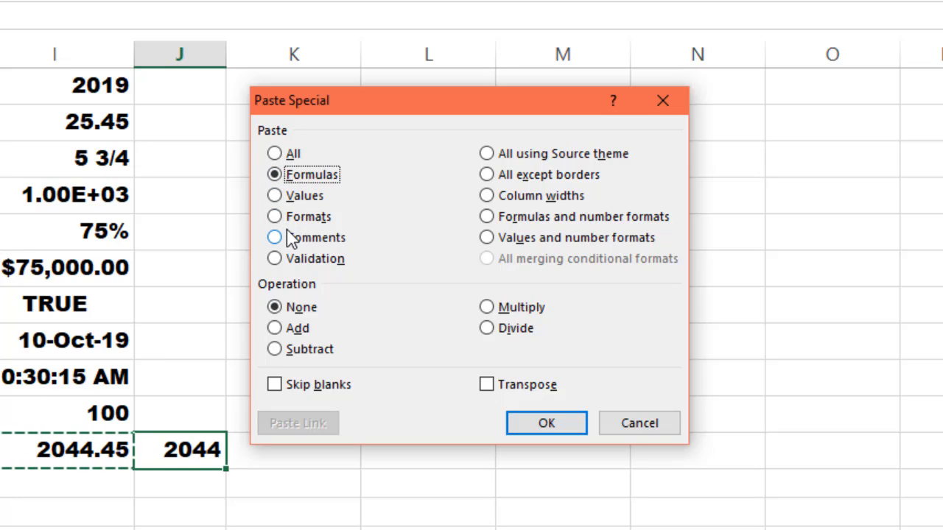
pyautogui.click(276, 195)
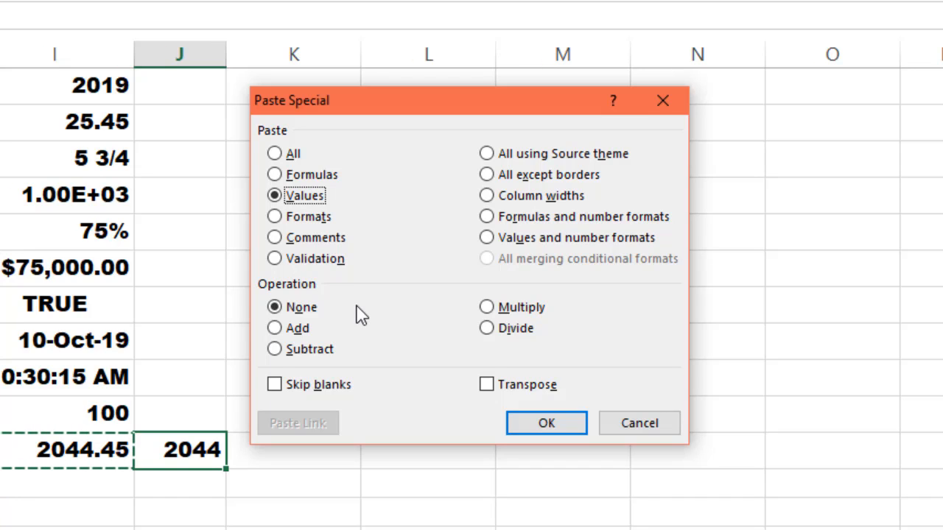
pyautogui.click(274, 218)
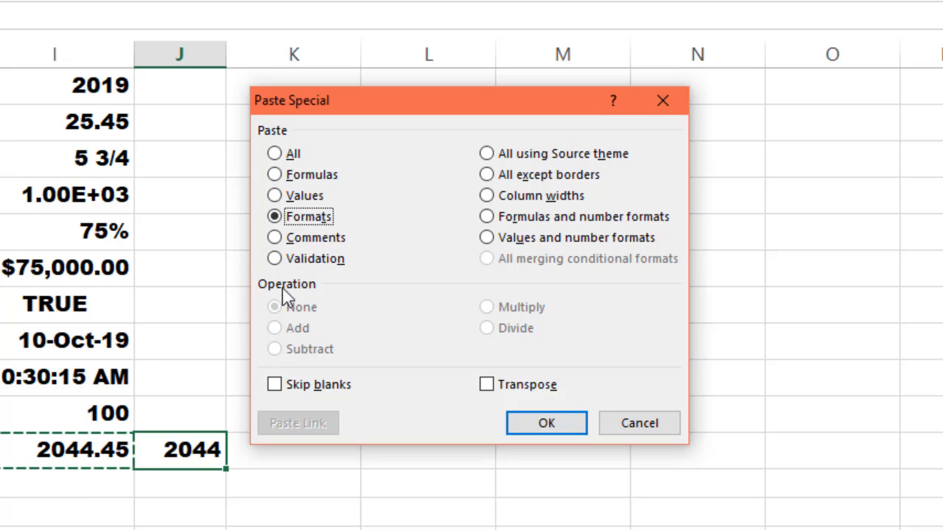
pyautogui.click(274, 237)
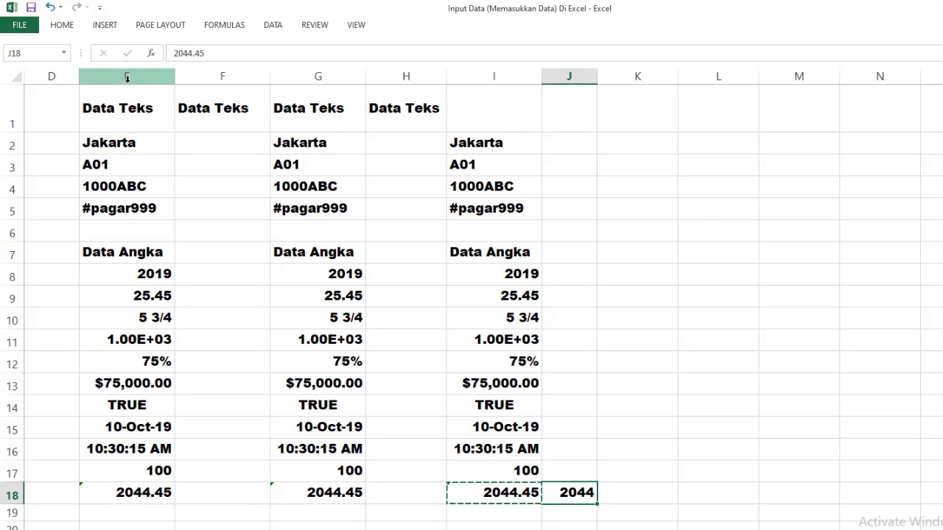
# - Cancel the pending copy and delete the Data Teks headings from E1 and the range F1:H1
pyautogui.click(109, 109)
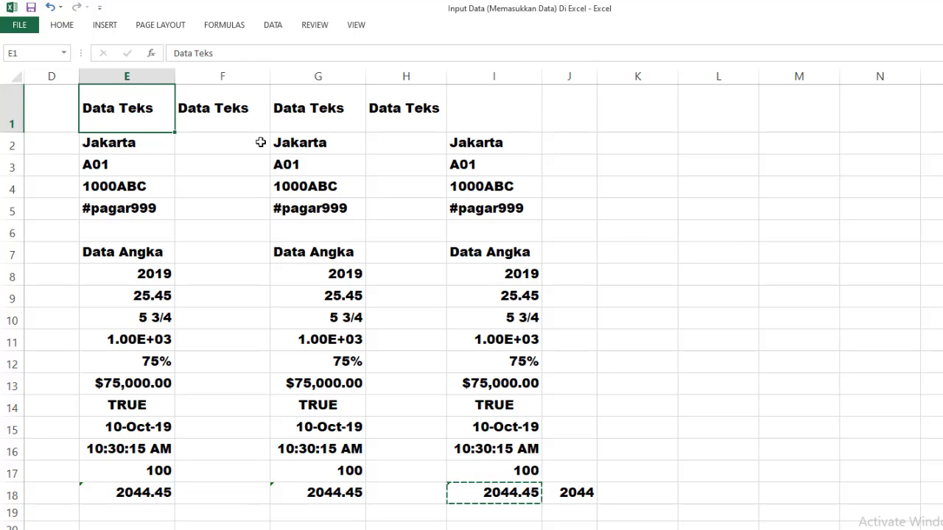
pyautogui.press('Escape')
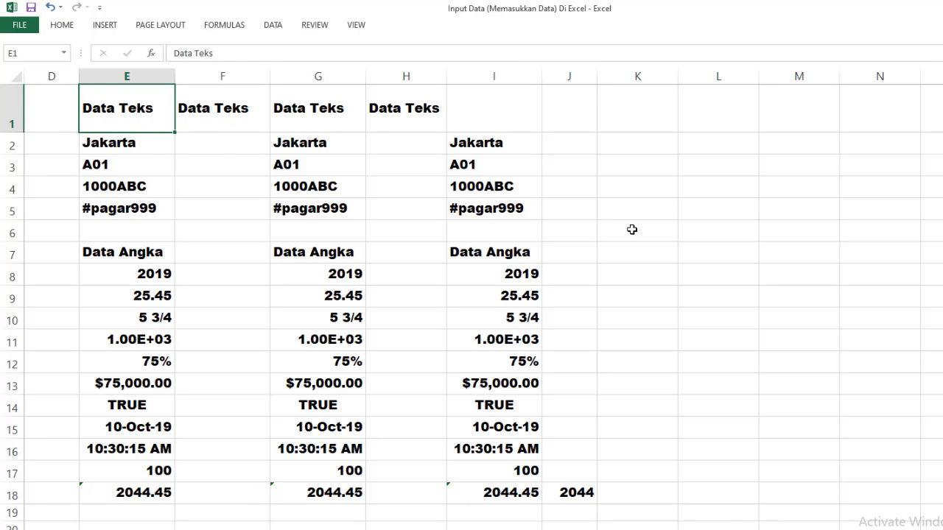
pyautogui.press('Delete')
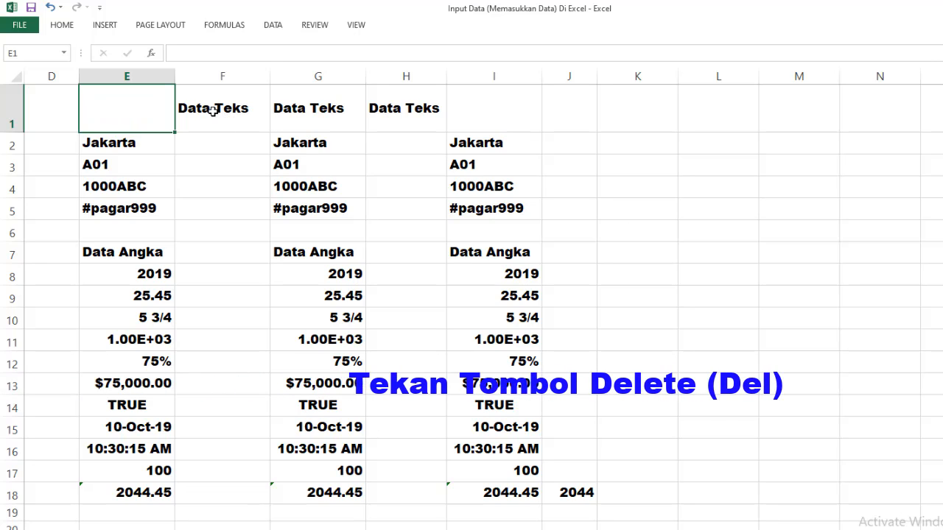
pyautogui.moveTo(210, 109); pyautogui.dragTo(403, 116)
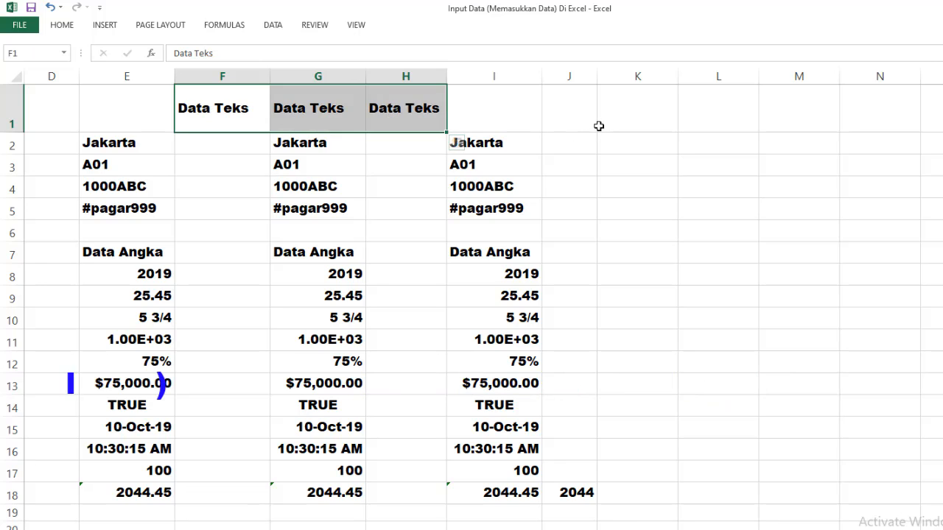
pyautogui.press('Delete')
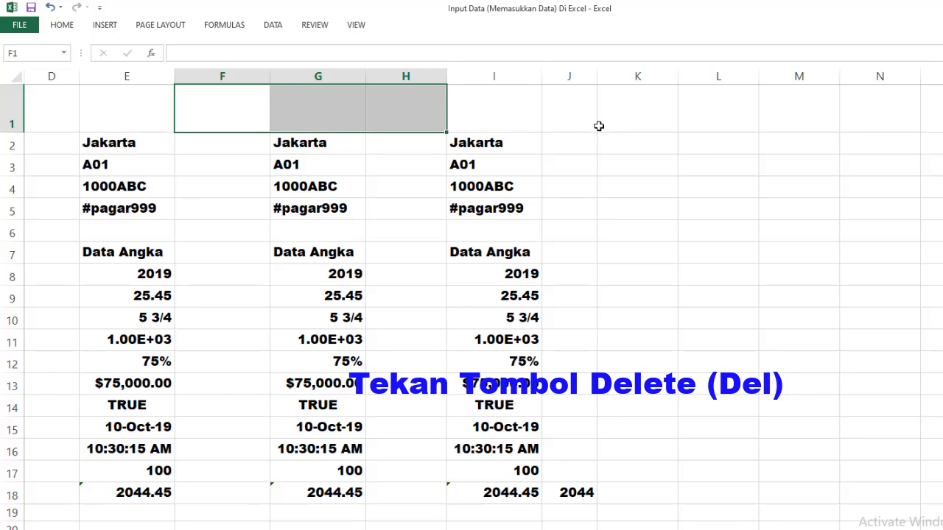
# - Remove the sample data in column E with Clear Contents, first from E2 alone and after that from E3:E18
pyautogui.click(118, 144)
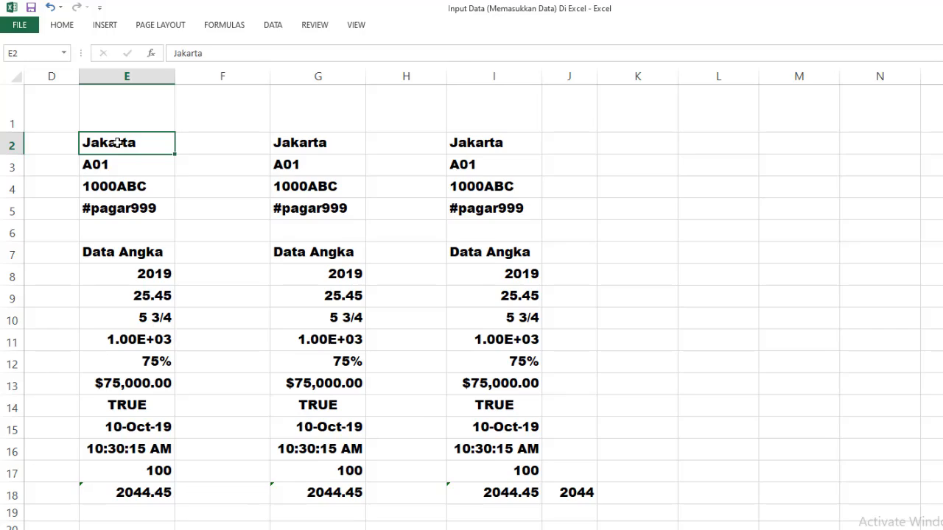
pyautogui.rightClick(117, 143)
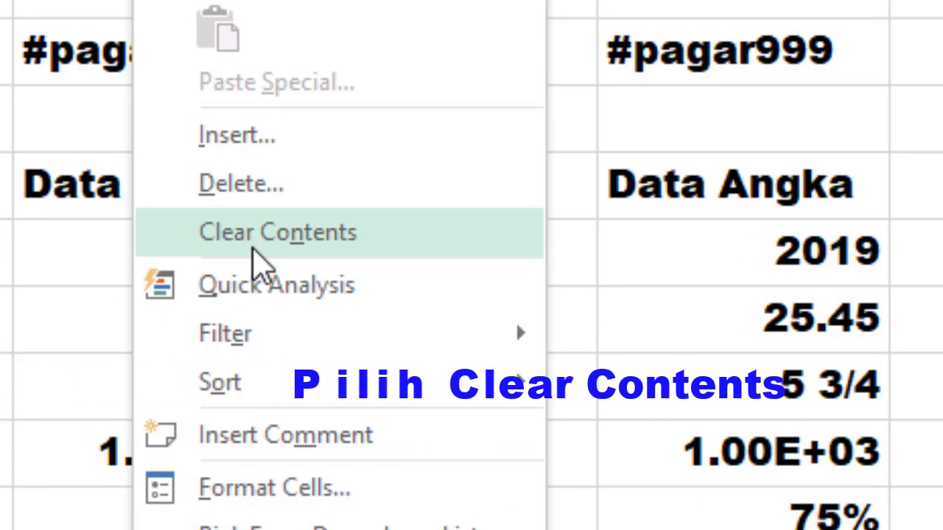
pyautogui.click(255, 245)
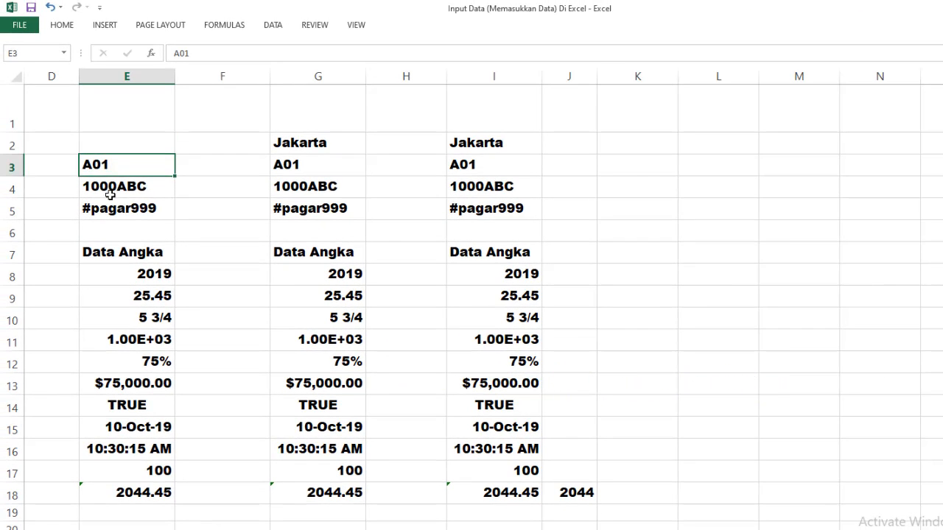
pyautogui.moveTo(110, 194); pyautogui.dragTo(115, 492)
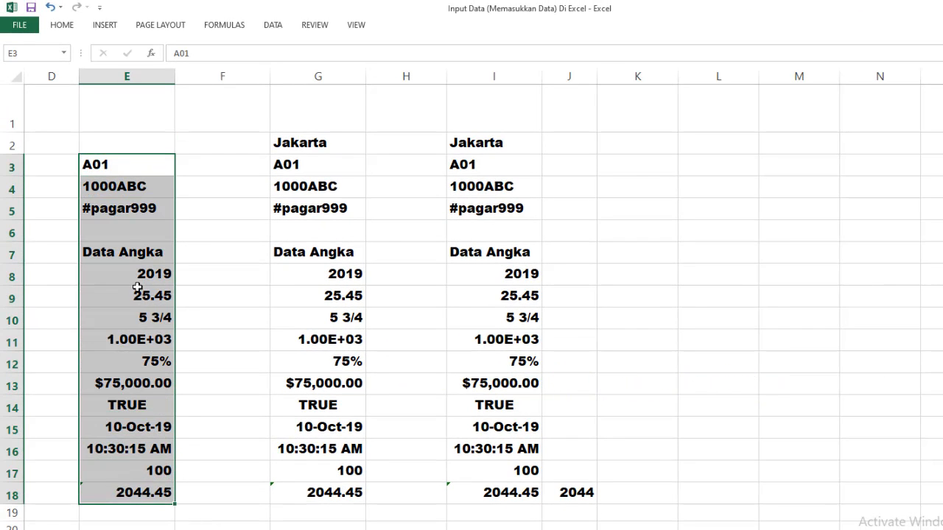
pyautogui.rightClick(129, 276)
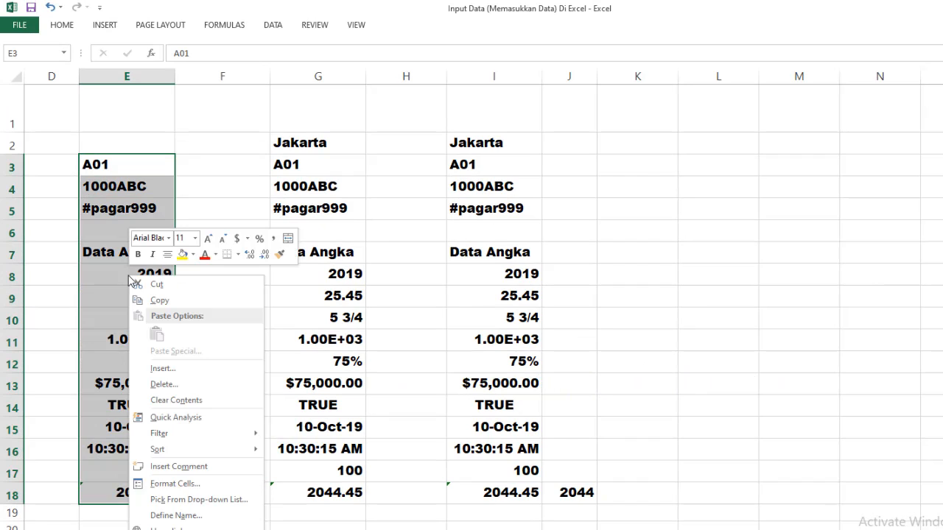
pyautogui.click(175, 400)
# - Delete the data in G2:G18 and clear the contents of the range I2:J18
pyautogui.click(317, 142)
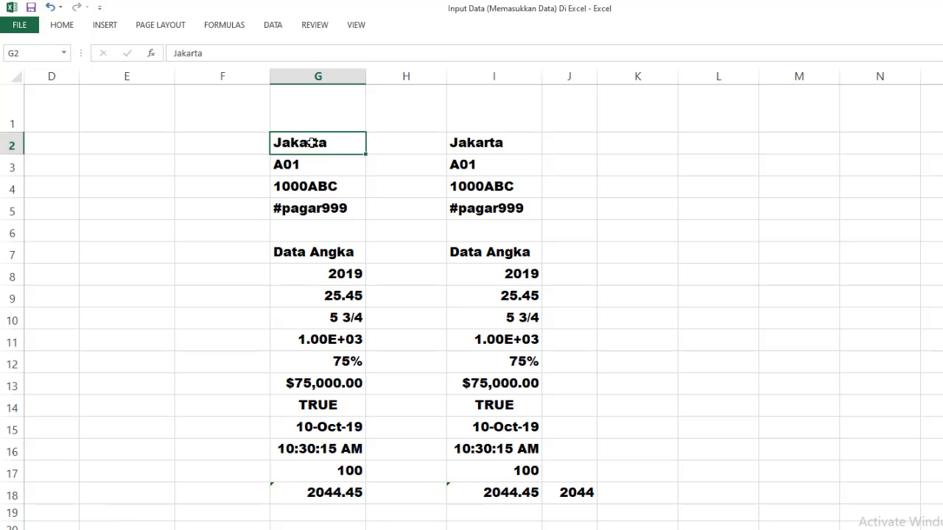
pyautogui.moveTo(315, 141); pyautogui.dragTo(297, 492)
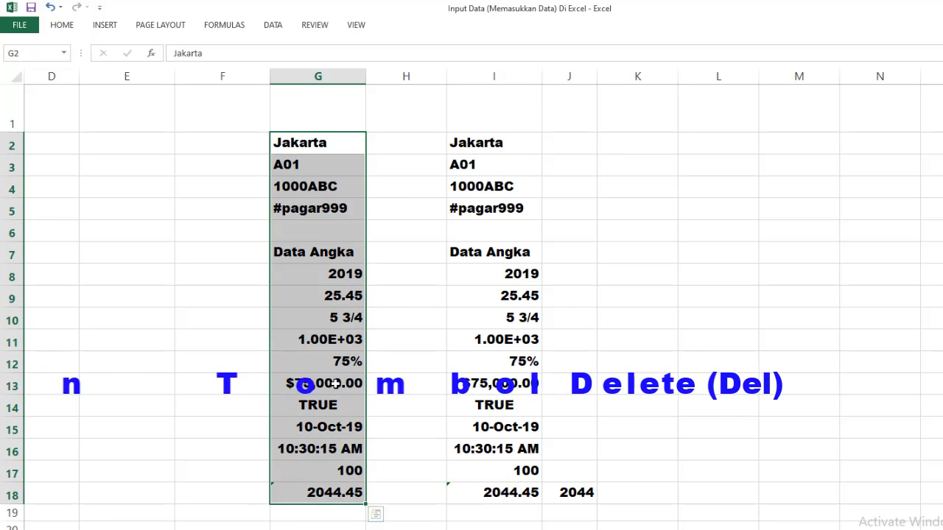
pyautogui.press('Delete')
pyautogui.click(489, 144)
pyautogui.moveTo(488, 145); pyautogui.dragTo(561, 491)
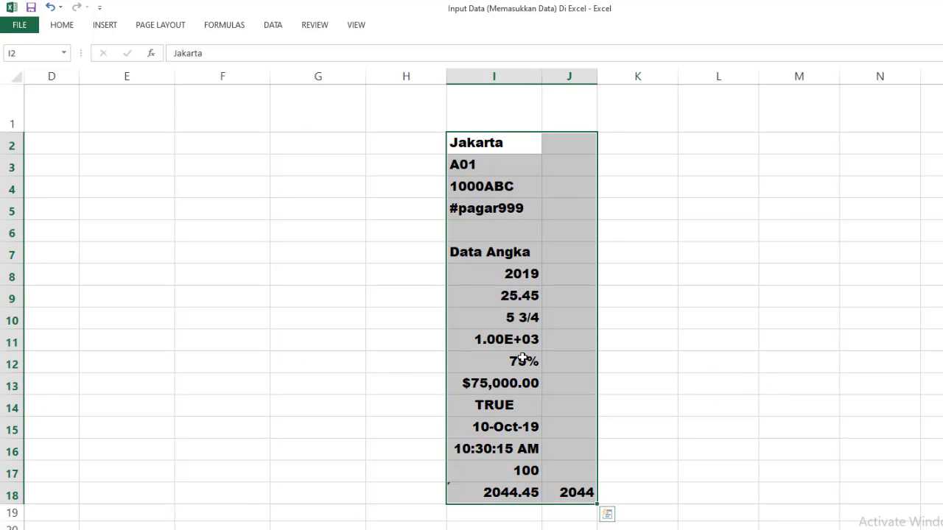
pyautogui.rightClick(502, 228)
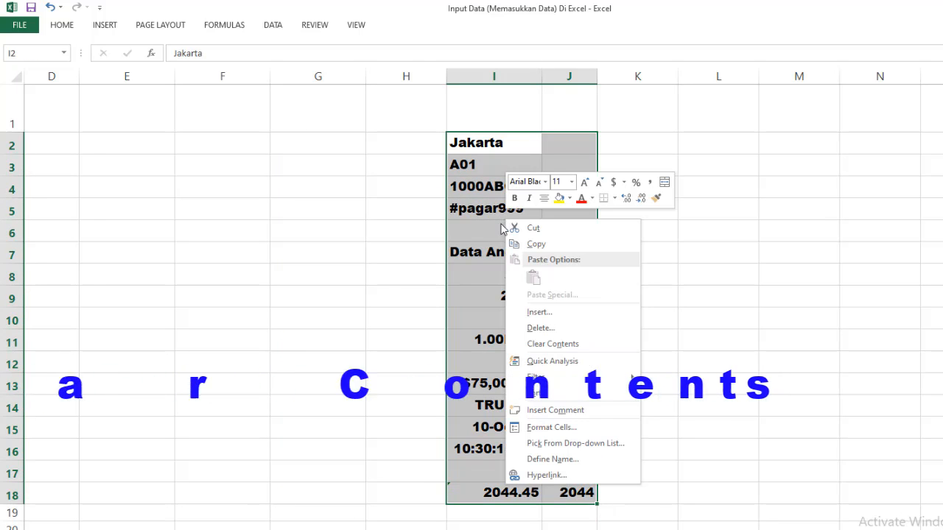
pyautogui.click(552, 344)
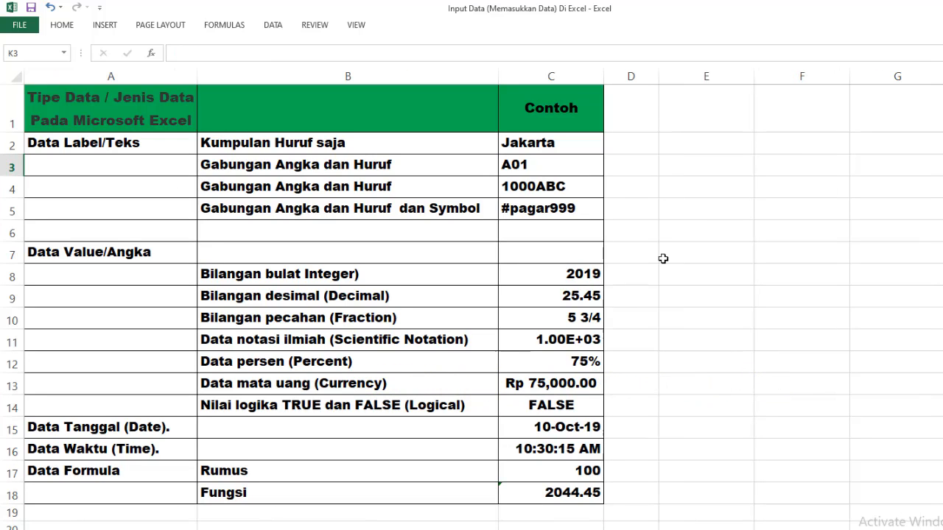